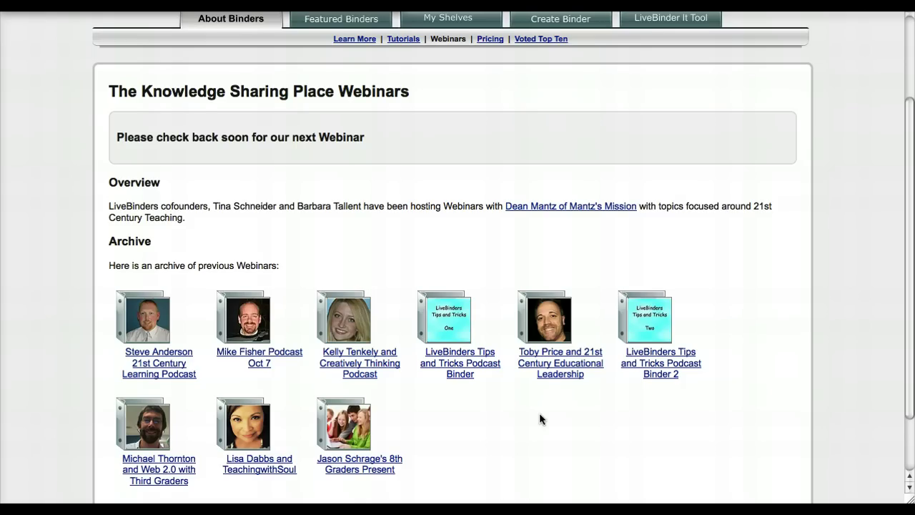
# Open My Shelves and look over the All My Binders shelf.
pyautogui.scroll(3, 539, 412)
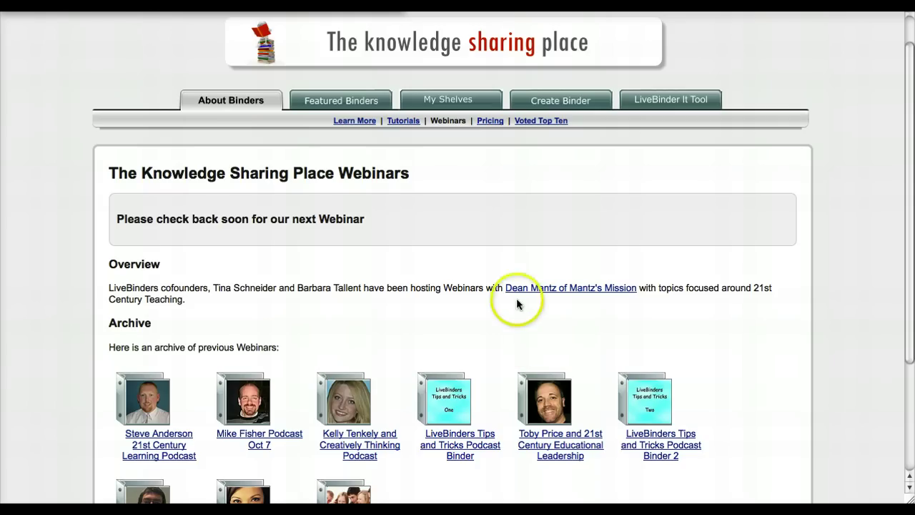
pyautogui.click(448, 100)
pyautogui.click(439, 115)
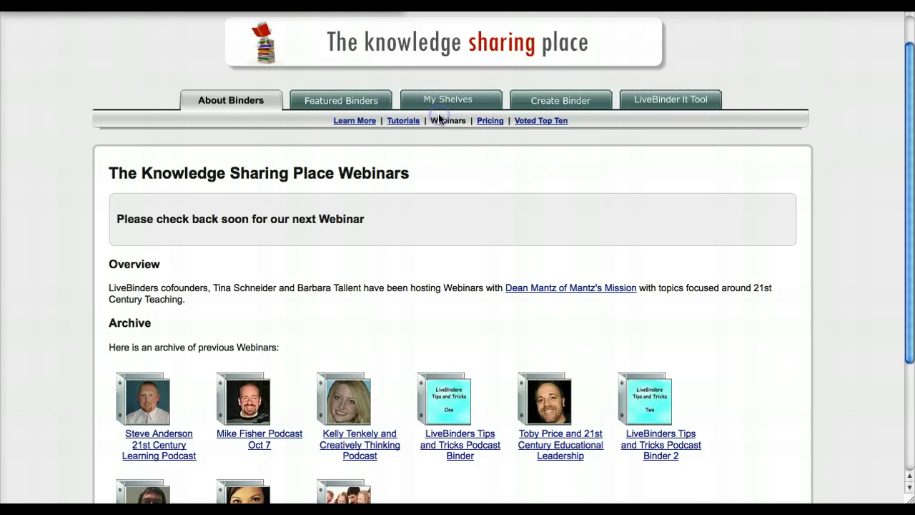
pyautogui.click(443, 100)
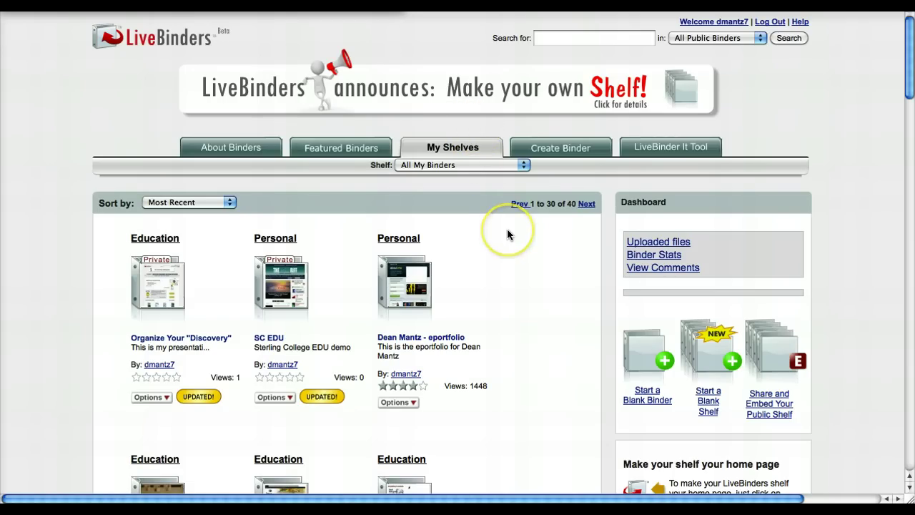
pyautogui.scroll(-1, 508, 235)
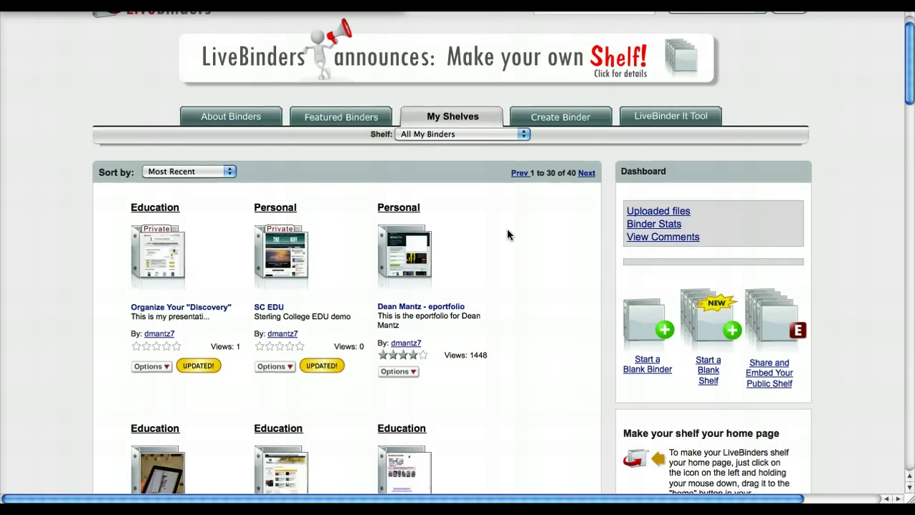
pyautogui.scroll(-2, 508, 235)
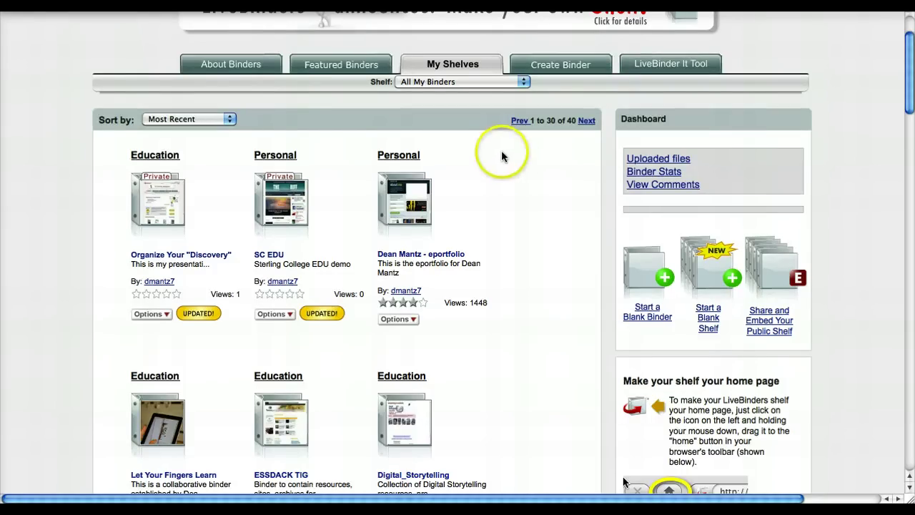
# Switch to the Favorite LB's shelf and look through the saved binders from other educators.
pyautogui.click(423, 83)
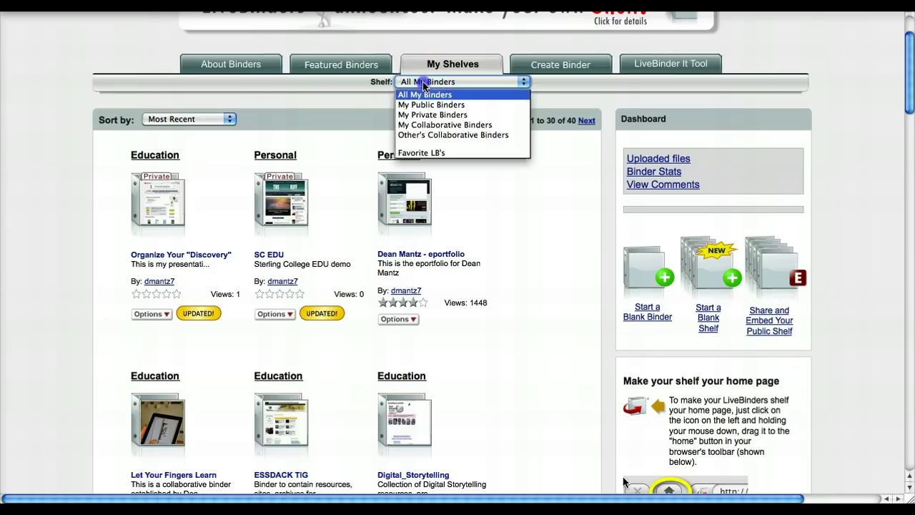
pyautogui.click(429, 153)
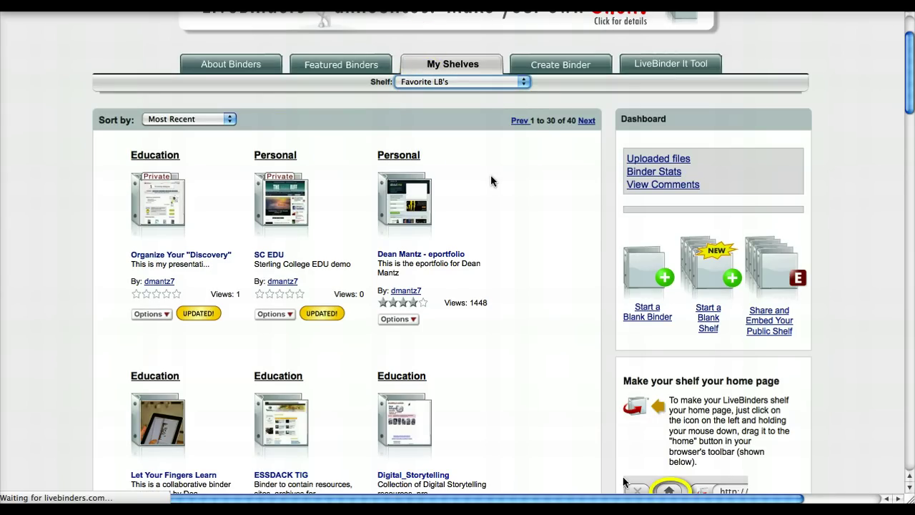
pyautogui.scroll(-5, 490, 180)
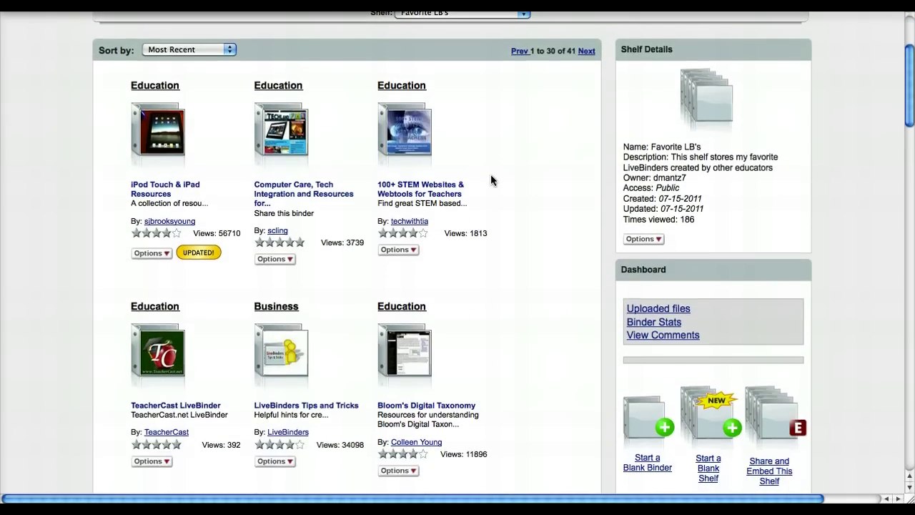
pyautogui.scroll(-1, 493, 180)
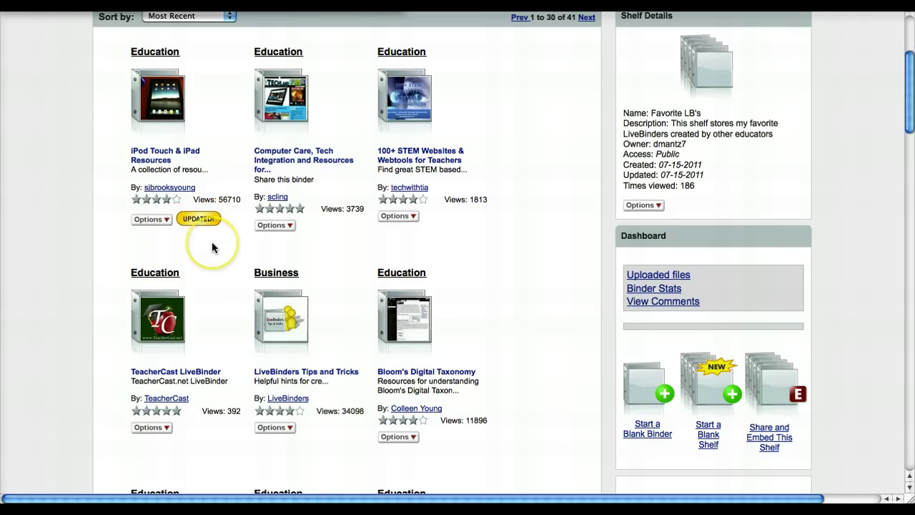
pyautogui.scroll(-2, 212, 247)
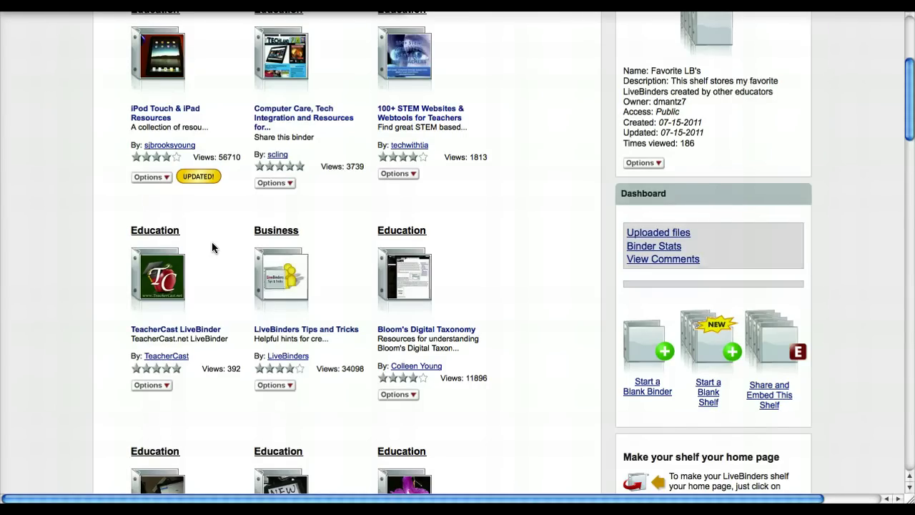
pyautogui.scroll(5, 212, 247)
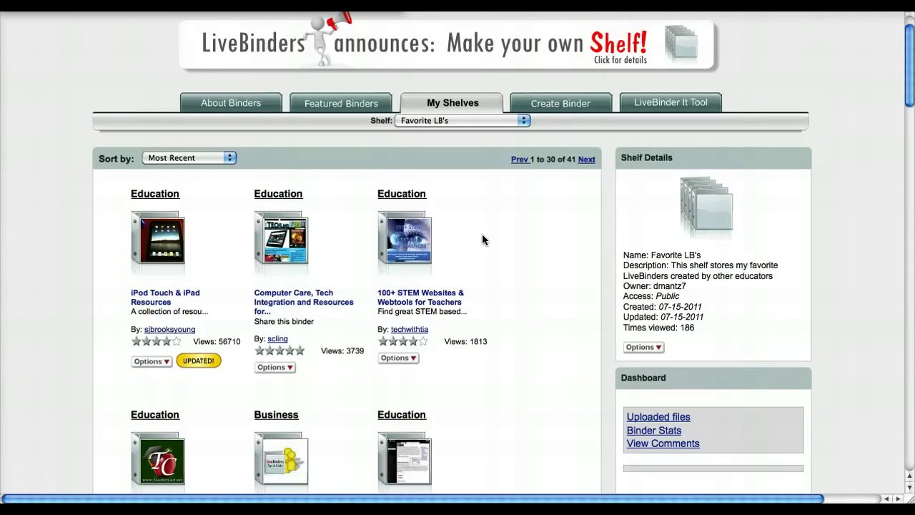
pyautogui.scroll(1, 482, 240)
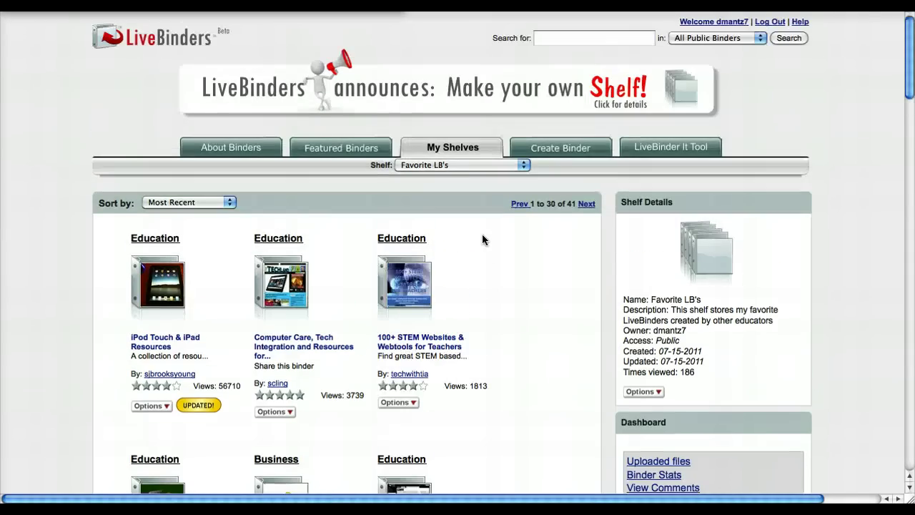
# Return to the All My Binders shelf and open the Organize Your "Discovery" binder.
pyautogui.click(456, 172)
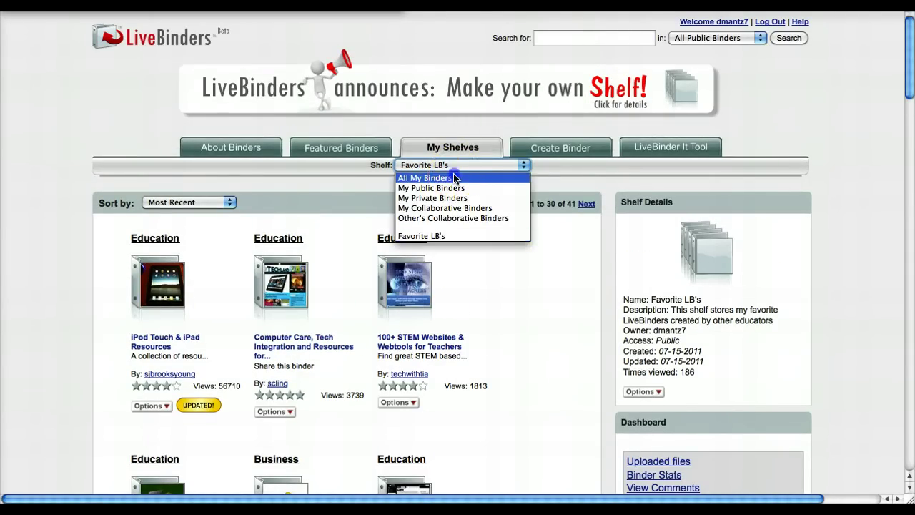
pyautogui.click(454, 177)
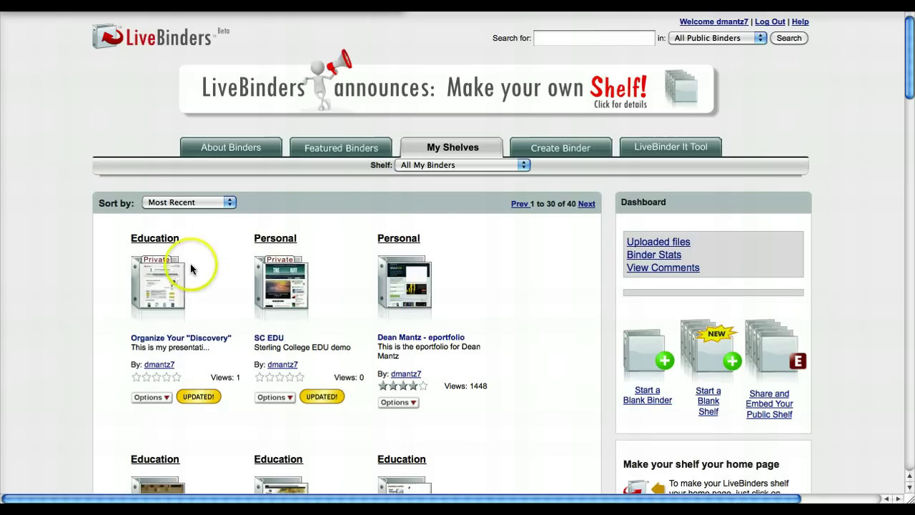
pyautogui.click(170, 284)
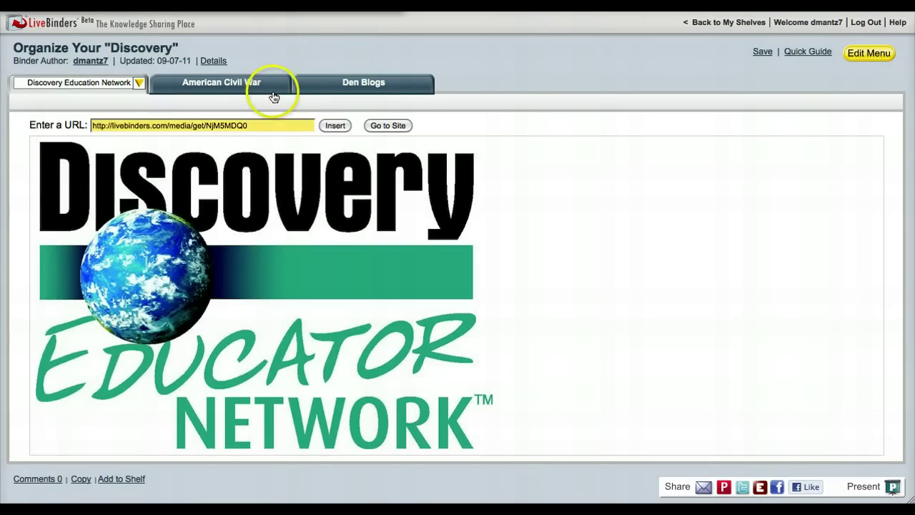
# View the binder's American Civil War and Den Blogs sections, ending on the YouTube subtab under Den Blogs.
pyautogui.click(272, 87)
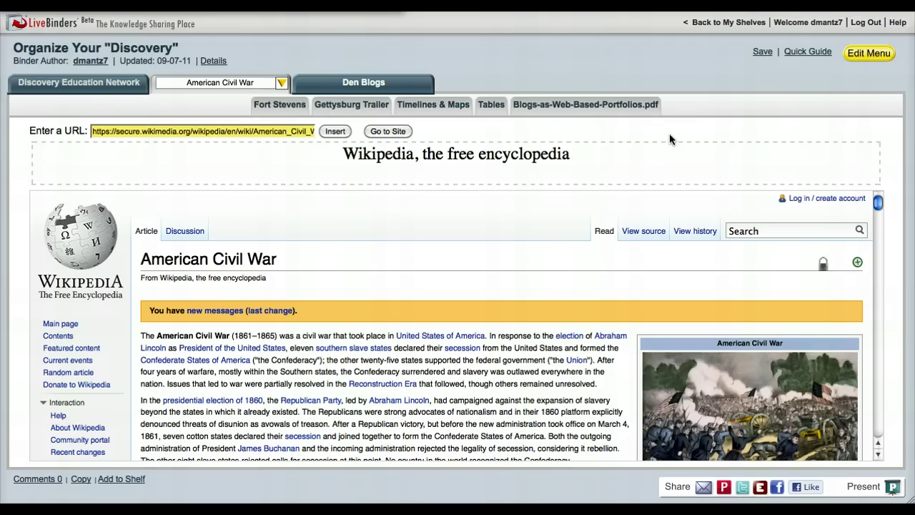
pyautogui.click(412, 86)
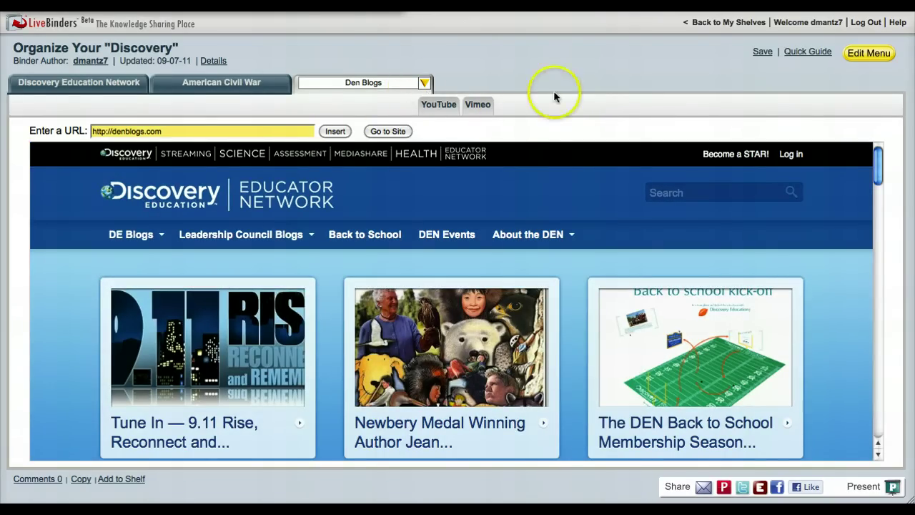
pyautogui.click(444, 106)
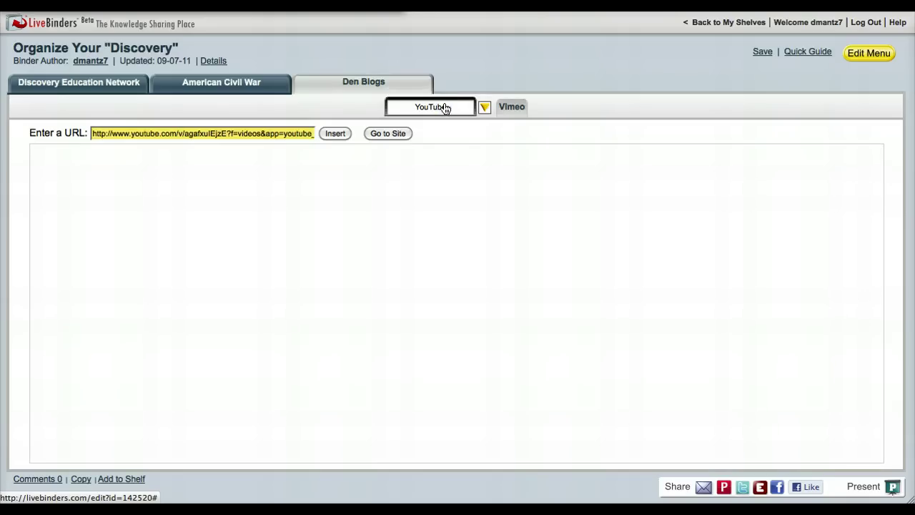
pyautogui.click(815, 284)
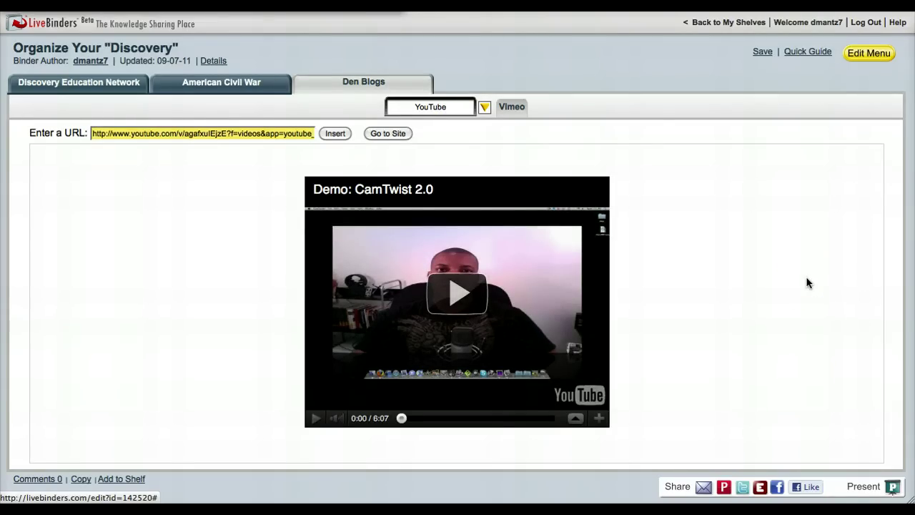
# Search the YouTube video library for CamTwist as media to insert, with the search type set to User.
pyautogui.click(875, 53)
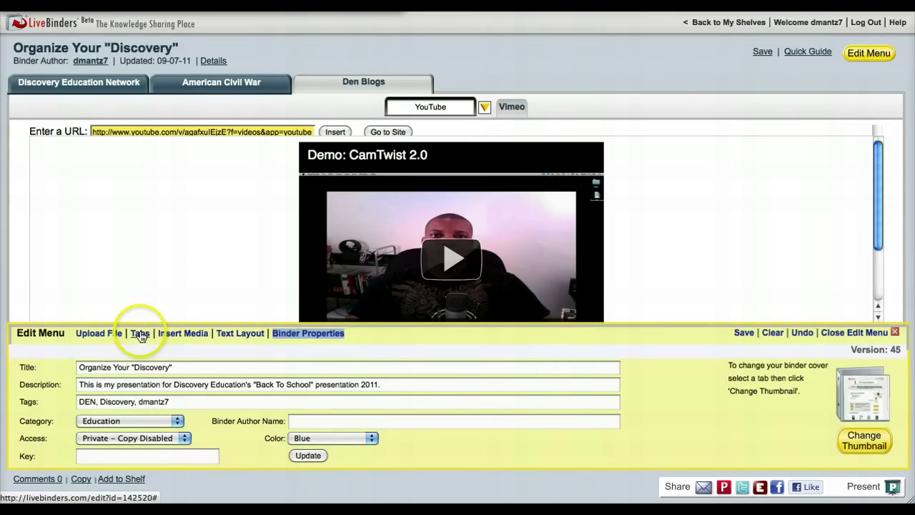
pyautogui.click(166, 335)
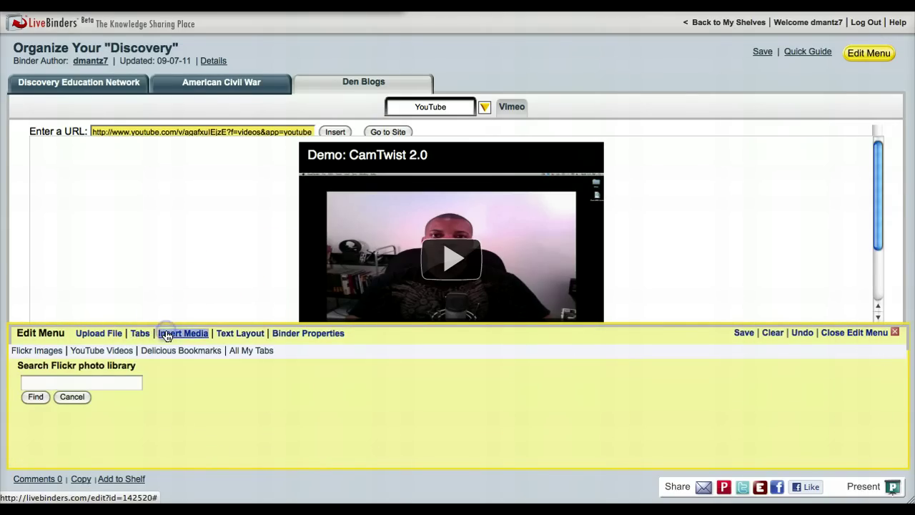
pyautogui.click(116, 350)
pyautogui.click(91, 383)
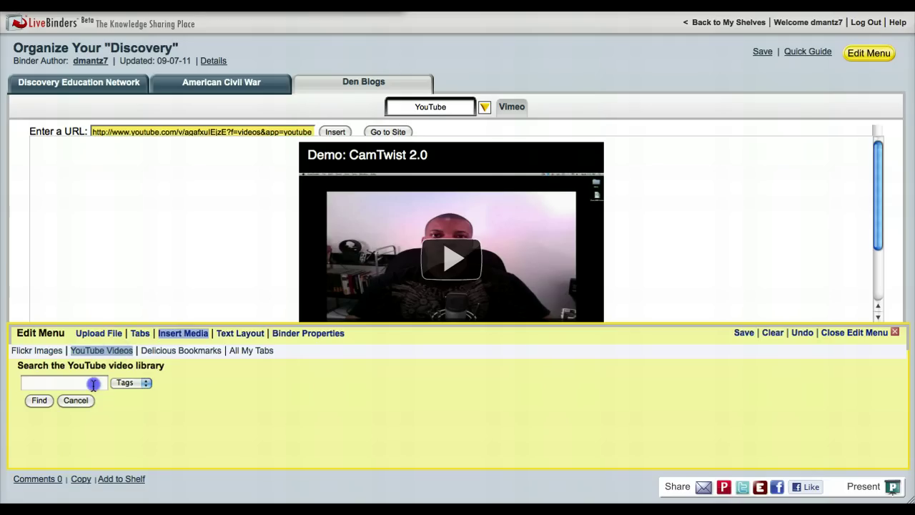
pyautogui.write('fCamTwist')
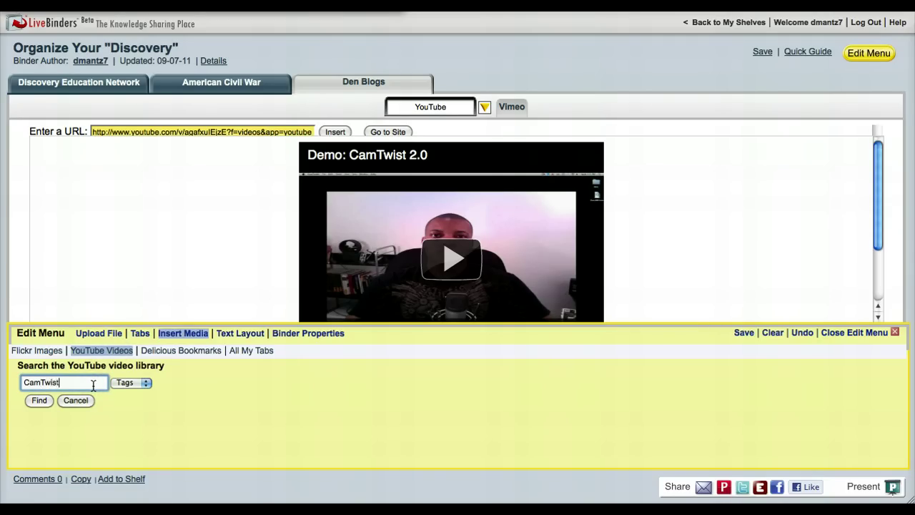
pyautogui.click(124, 383)
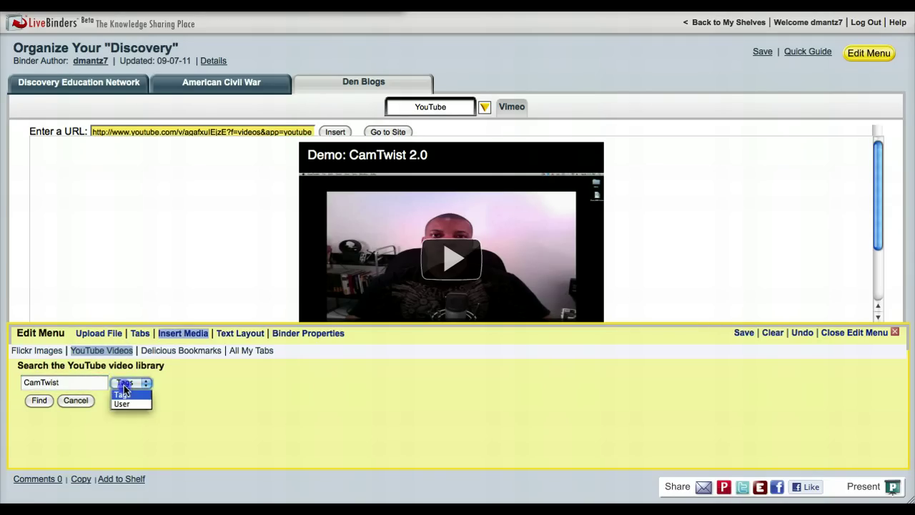
pyautogui.click(123, 404)
pyautogui.click(39, 400)
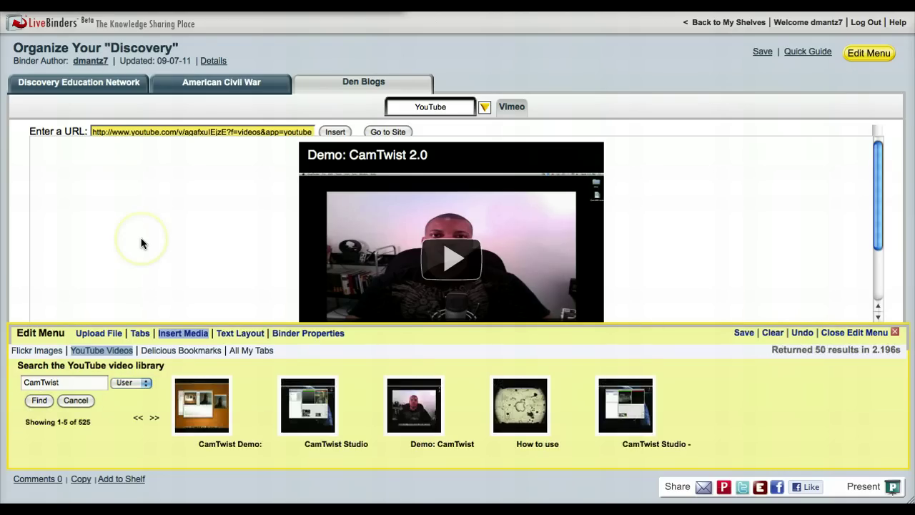
pyautogui.click(213, 400)
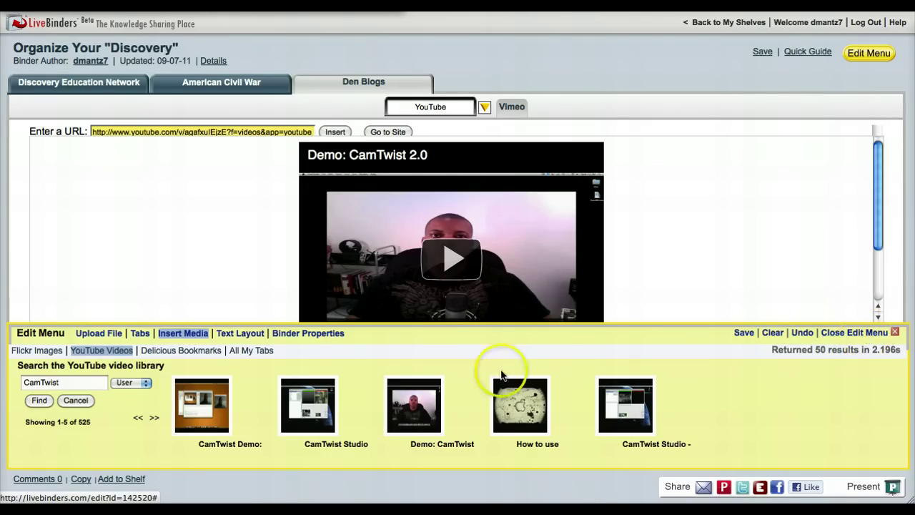
# Apply the Media - Text template to the YouTube subtab and close the editing options.
pyautogui.click(240, 333)
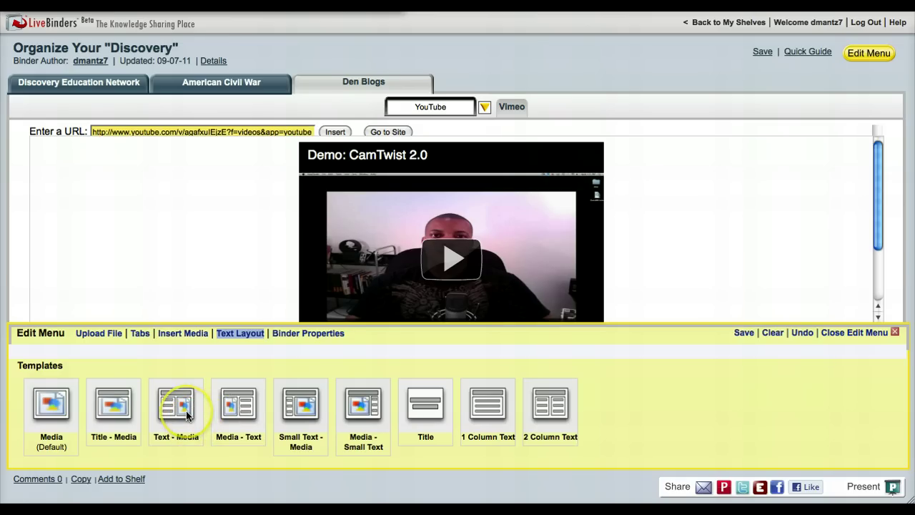
pyautogui.click(229, 407)
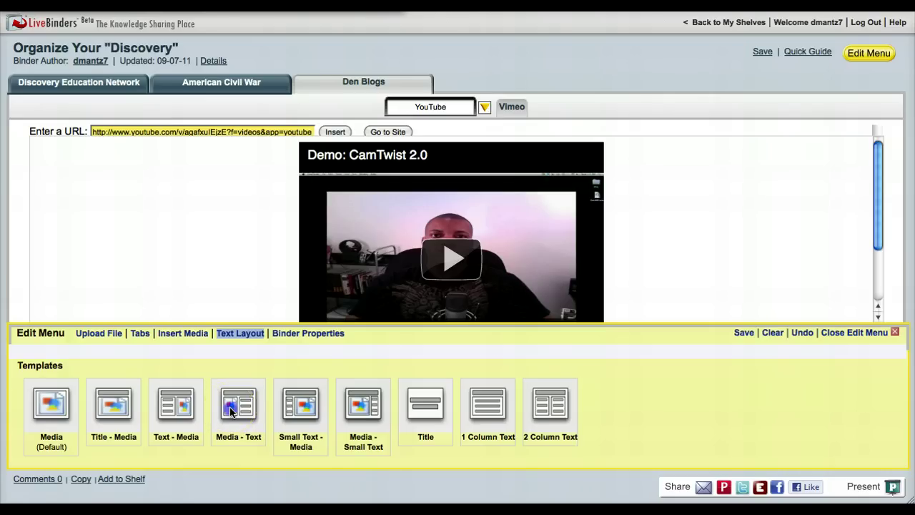
pyautogui.click(858, 332)
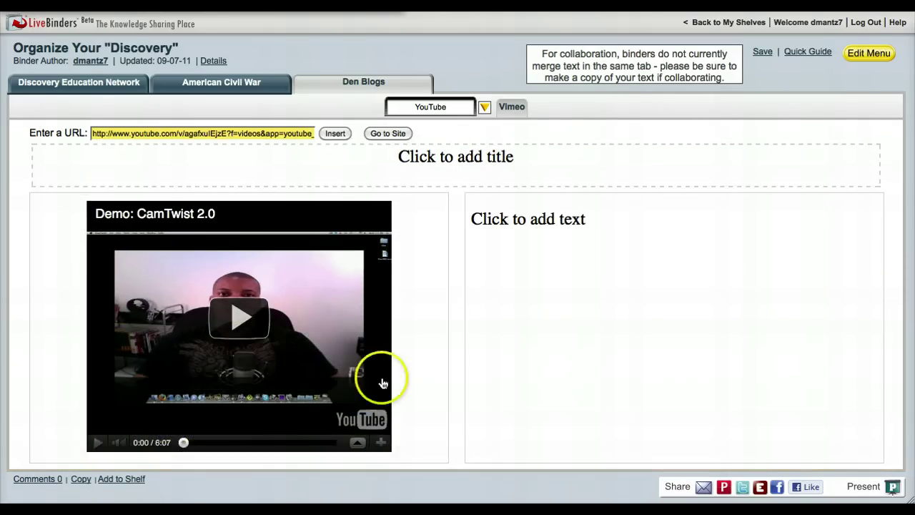
# Replace the placeholder title above the video with "YouTube Videos".
pyautogui.click(591, 253)
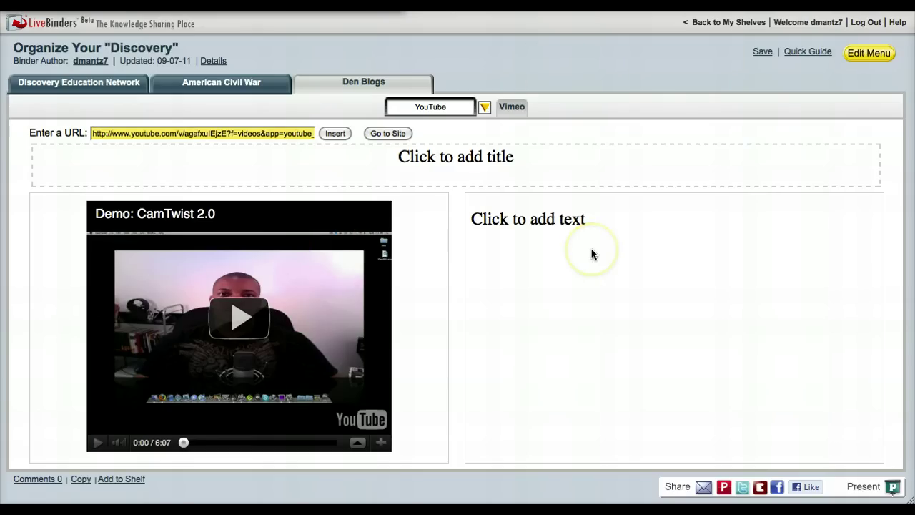
pyautogui.click(520, 161)
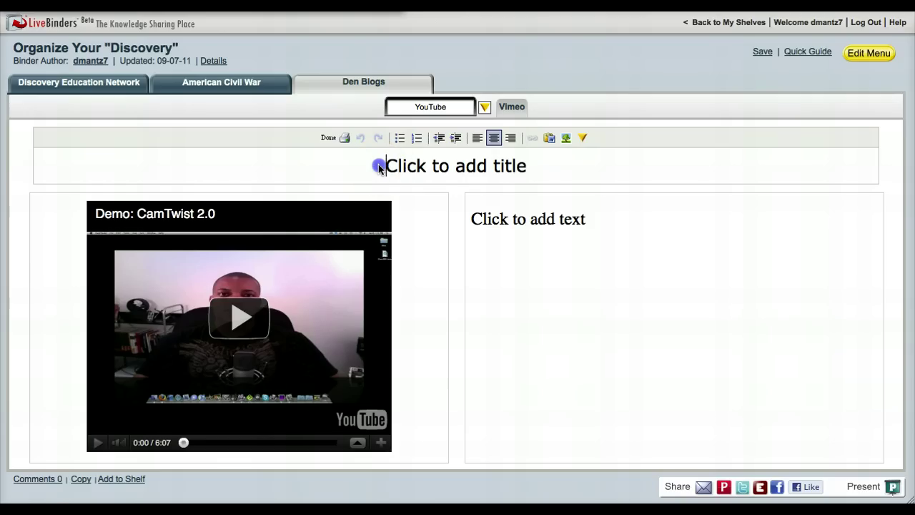
pyautogui.moveTo(378, 164); pyautogui.dragTo(560, 190)
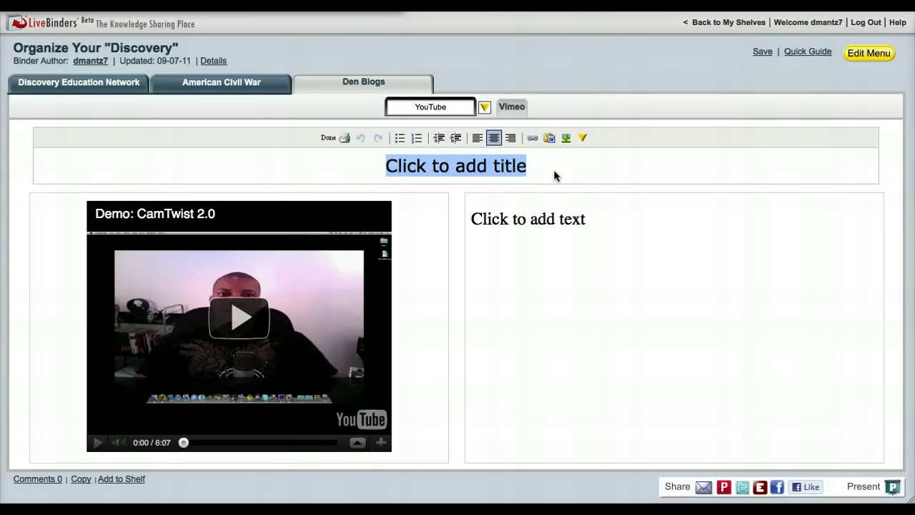
pyautogui.write('You')
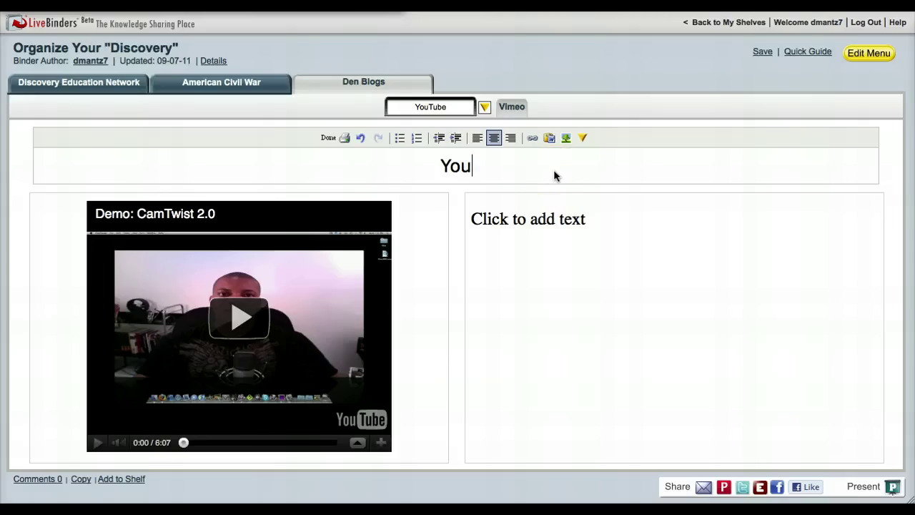
pyautogui.write('Tube Videos')
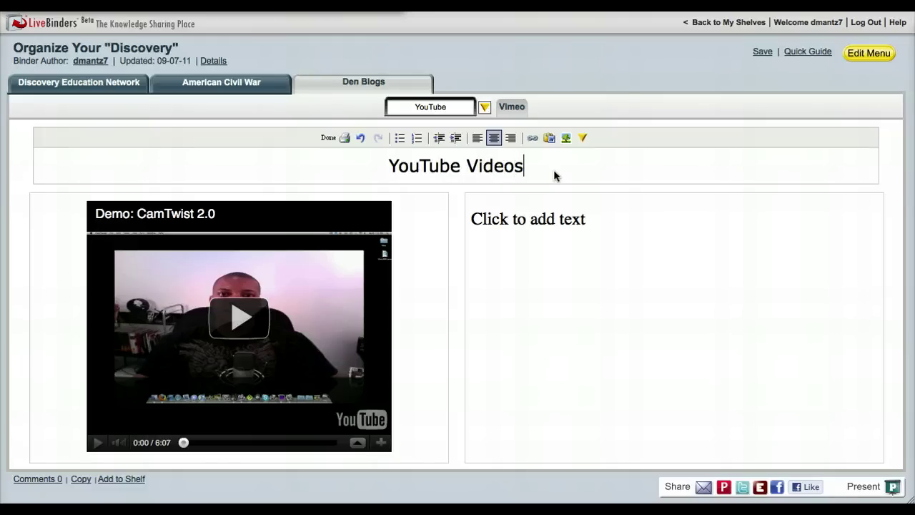
pyautogui.click(387, 165)
pyautogui.moveTo(402, 167); pyautogui.dragTo(525, 174)
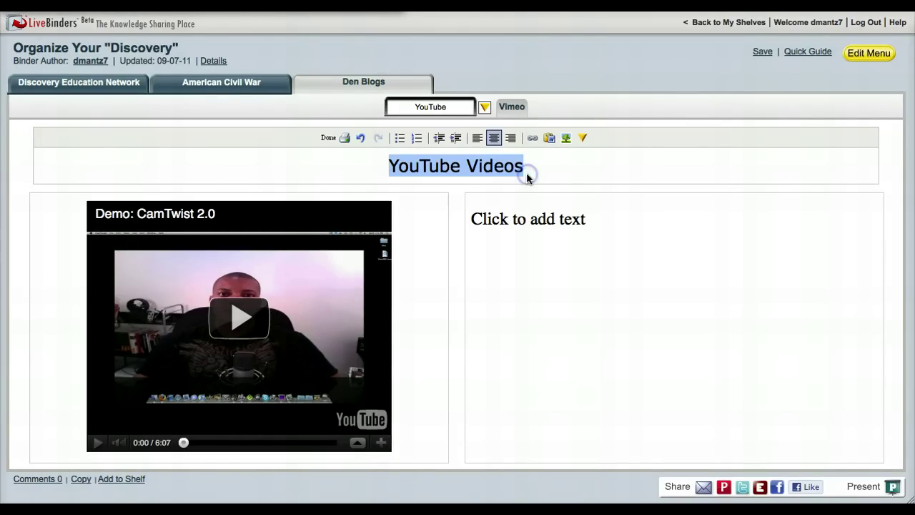
pyautogui.click(533, 140)
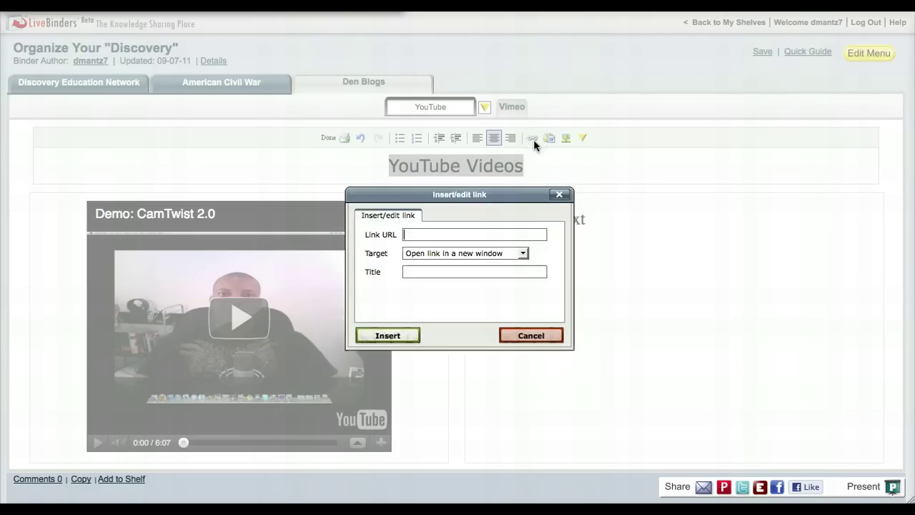
pyautogui.write('http')
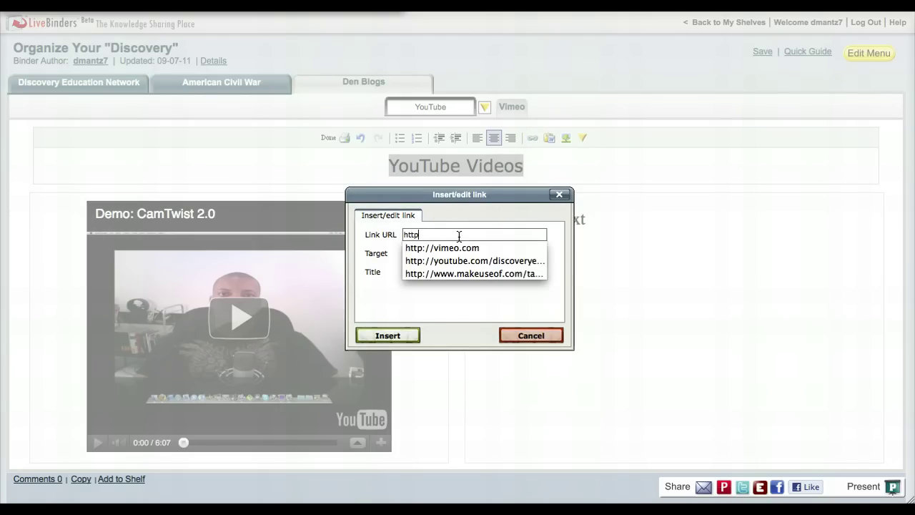
pyautogui.write('://youtube.com')
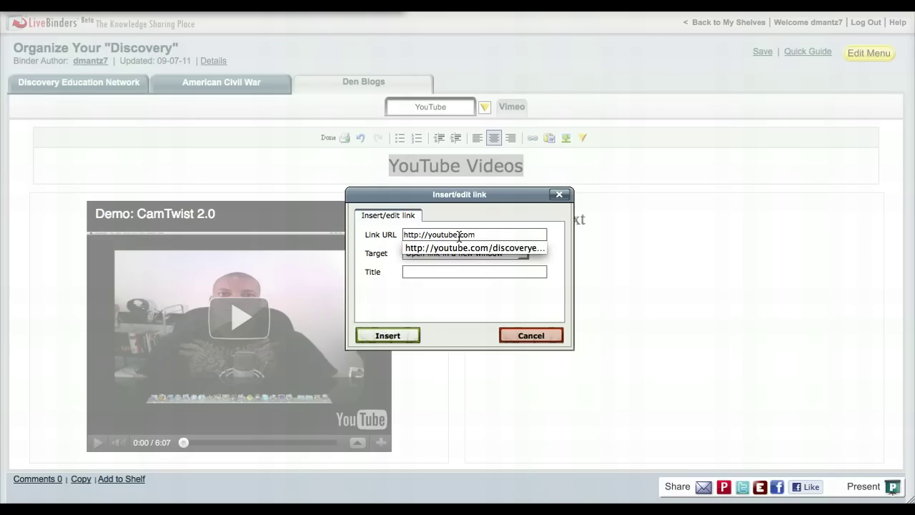
pyautogui.click(459, 235)
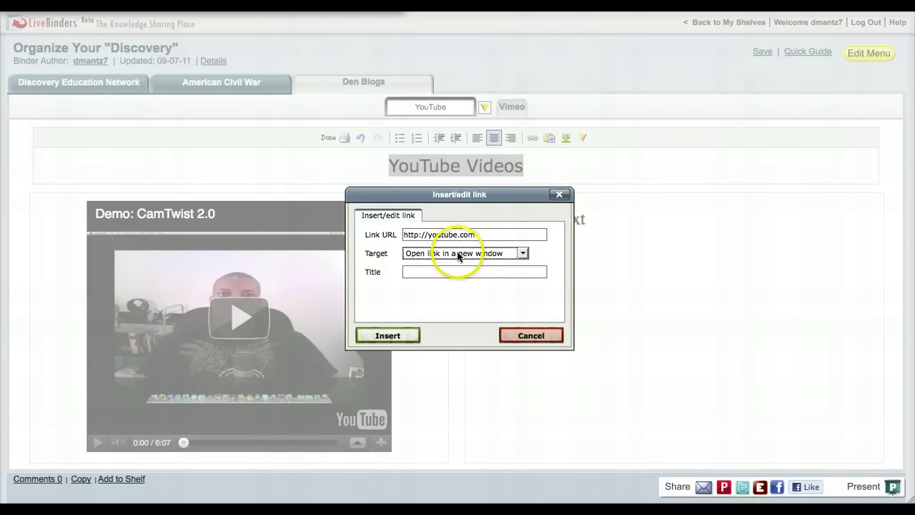
pyautogui.click(455, 275)
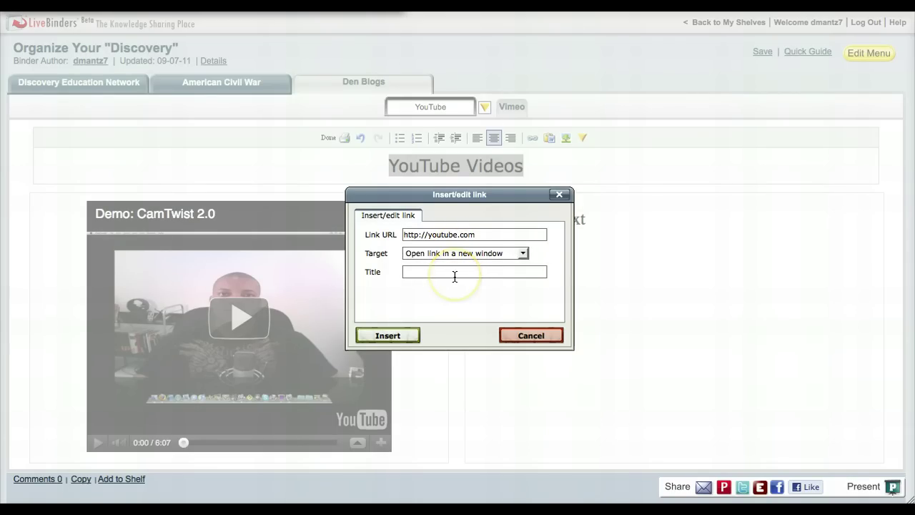
pyautogui.write('YT Link')
pyautogui.click(413, 333)
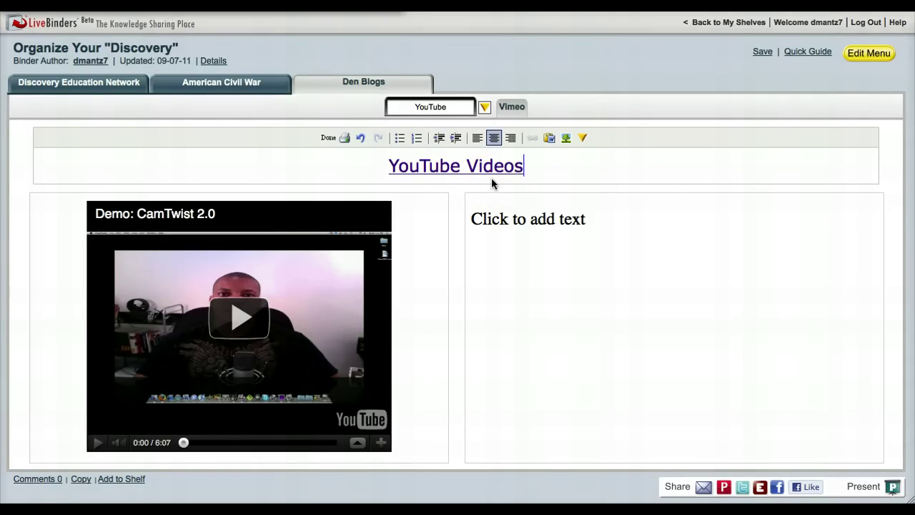
# Open the text box beside the video for editing and finish editing the "YouTube Videos" title.
pyautogui.click(558, 174)
pyautogui.click(593, 246)
pyautogui.click(556, 157)
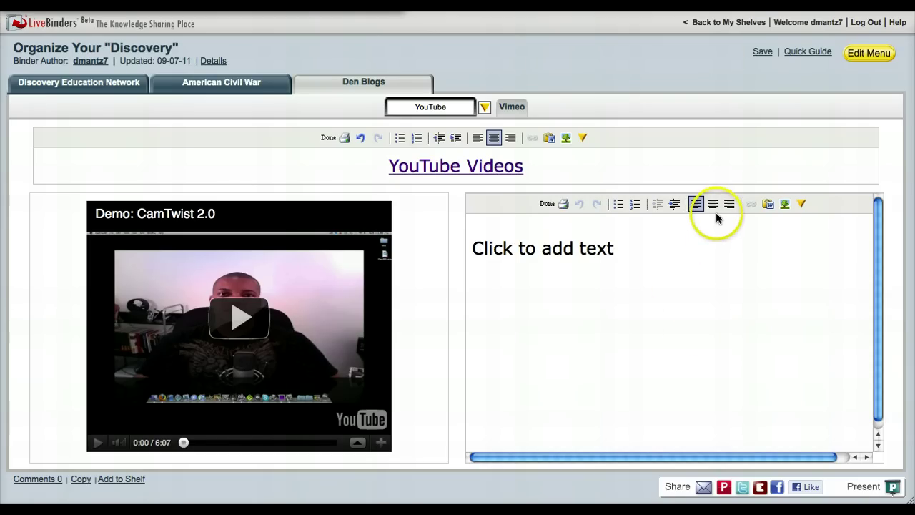
pyautogui.click(340, 169)
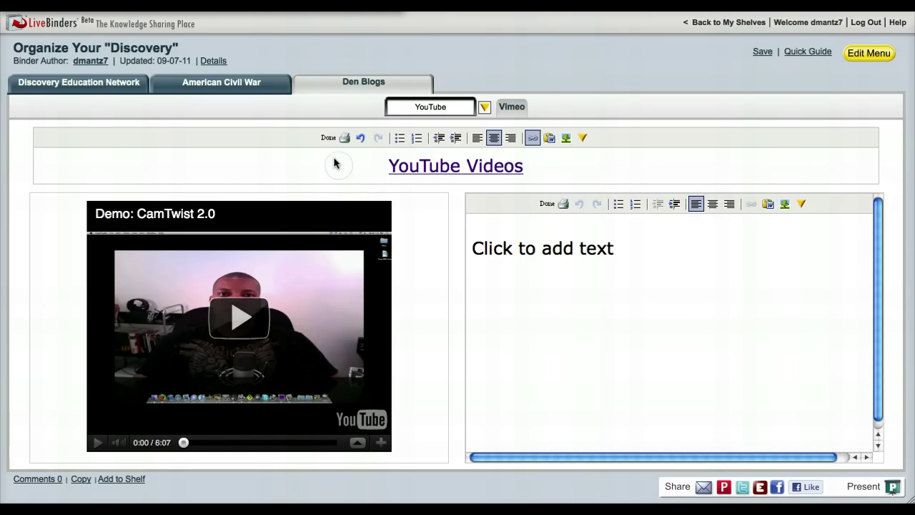
pyautogui.click(328, 138)
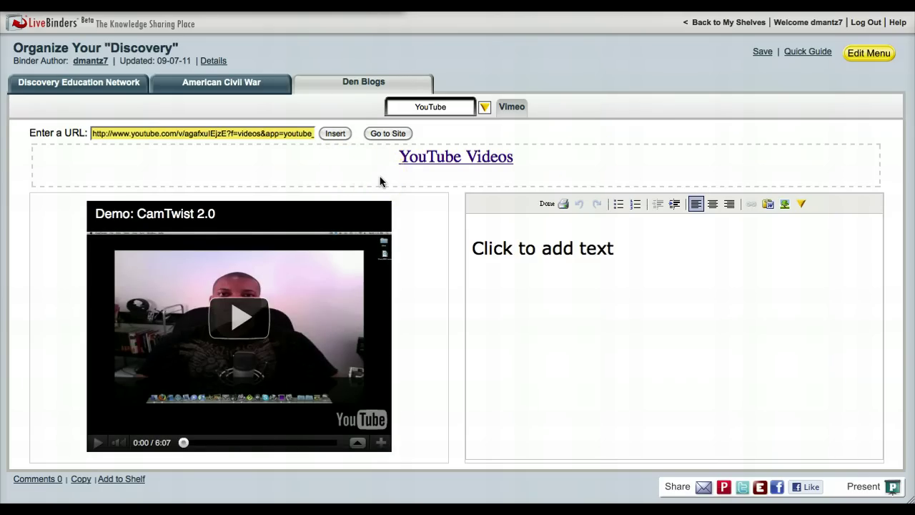
# Delete the "Click to add text" placeholder from the text box beside the video.
pyautogui.click(670, 325)
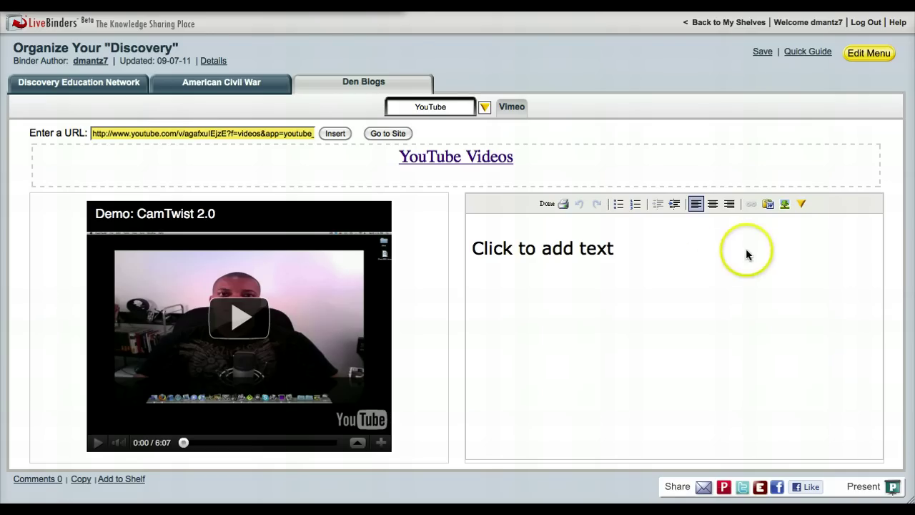
pyautogui.moveTo(664, 251); pyautogui.dragTo(474, 256)
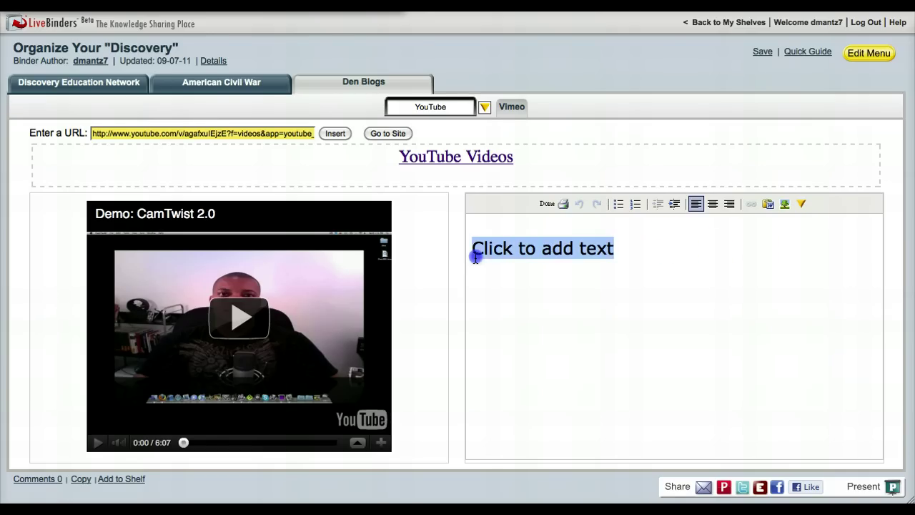
pyautogui.press('BackSpace')
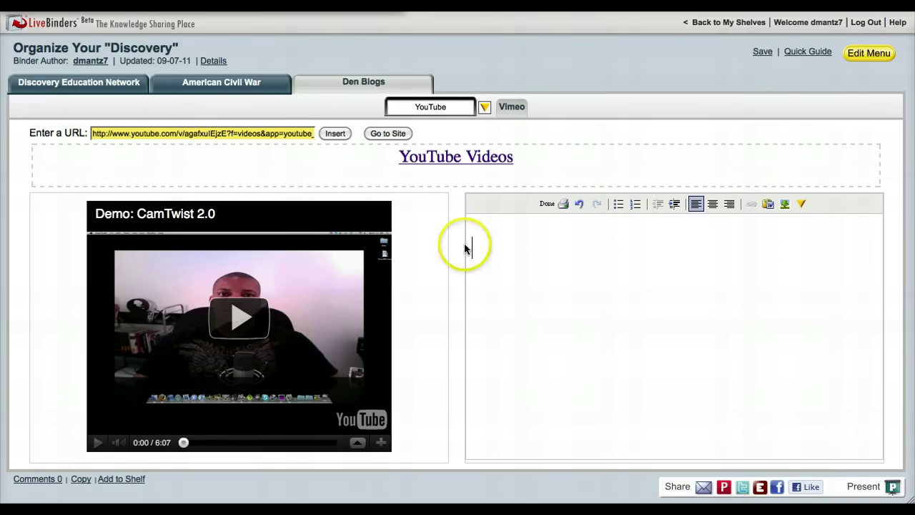
# Open Paste from Word for the text box, then switch to OpenOffice.org Writer and select the syllabus's Course Description heading and paragraph for copying.
pyautogui.click(768, 205)
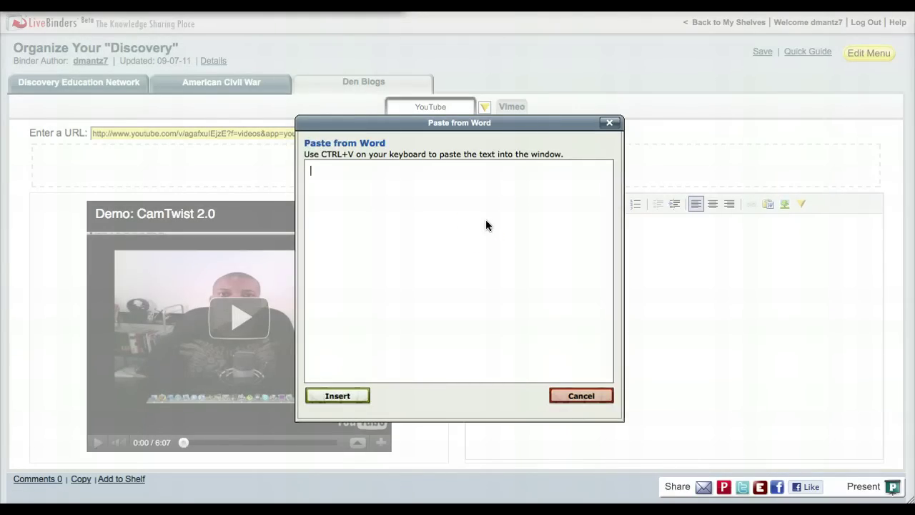
pyautogui.press('F9')
pyautogui.click(732, 176)
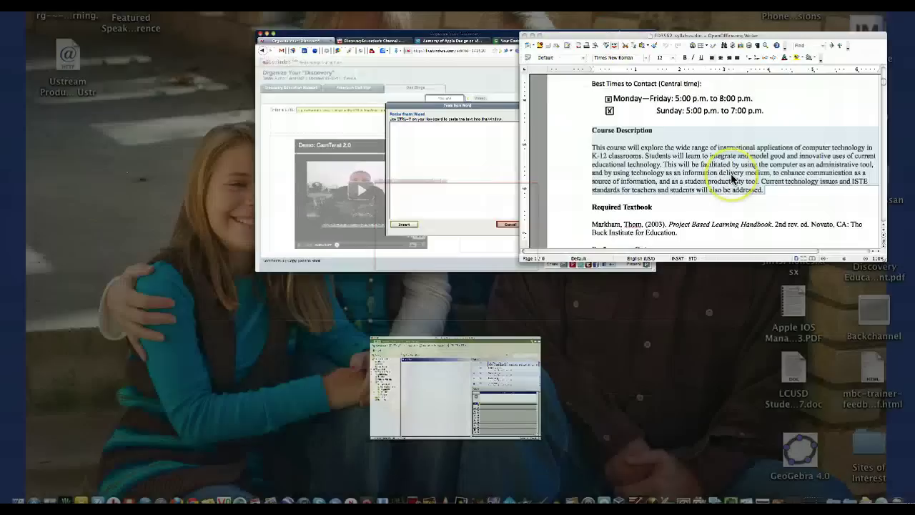
pyautogui.click(474, 290)
pyautogui.click(584, 306)
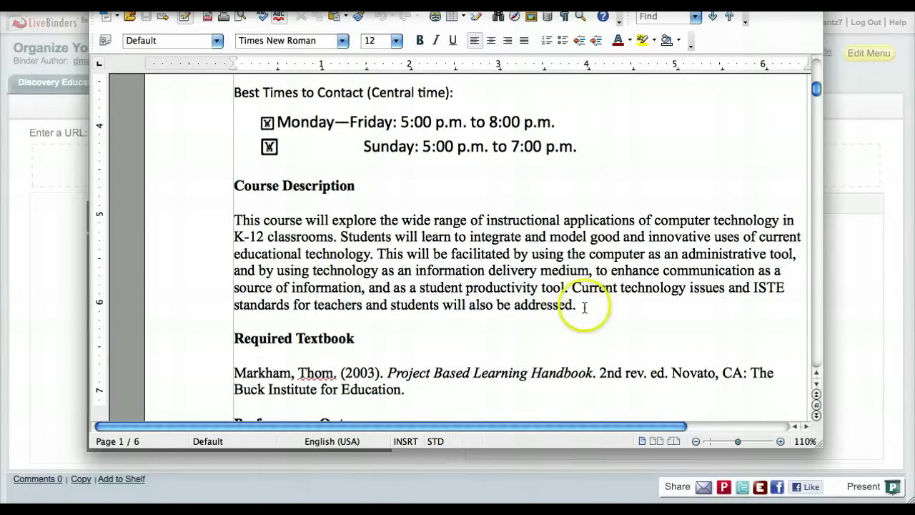
pyautogui.moveTo(583, 307); pyautogui.dragTo(235, 186)
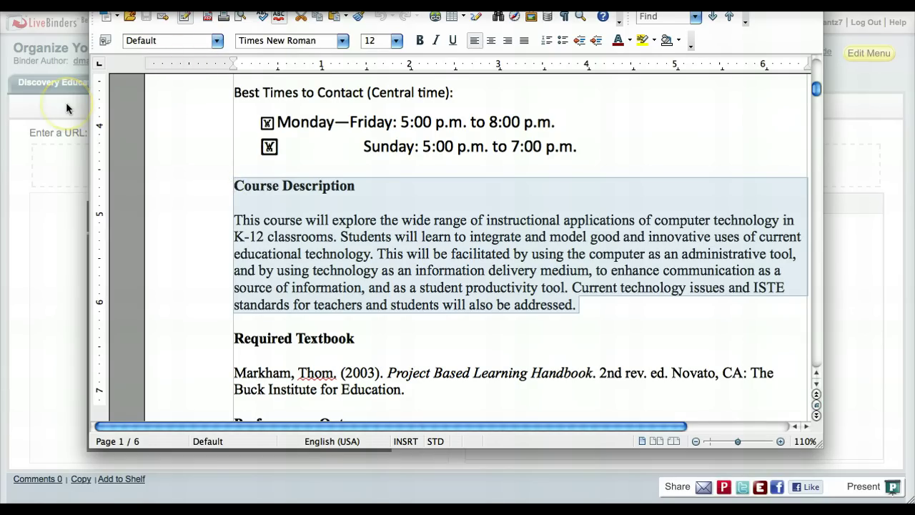
# Switch back to LiveBinders and paste the Course Description section into the Paste from Word dialog.
pyautogui.press('F3')
pyautogui.click(430, 158)
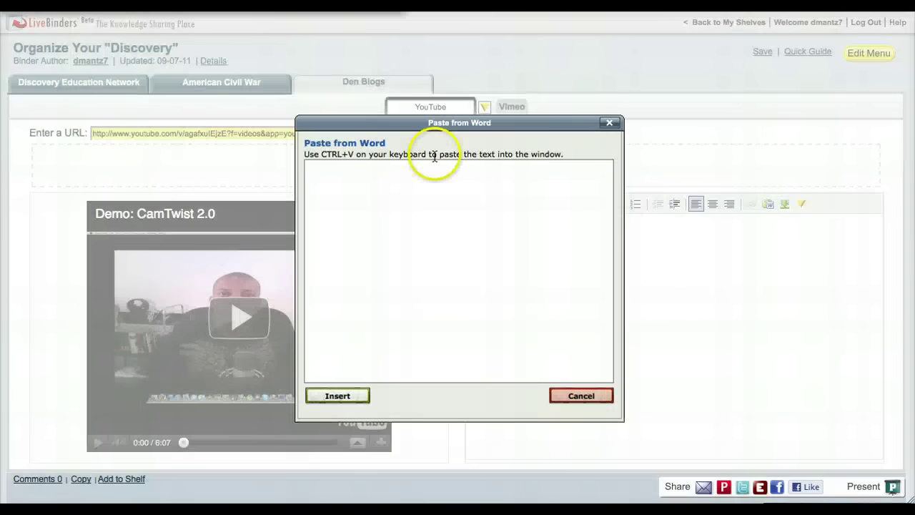
pyautogui.click(426, 211)
pyautogui.hotkey('ctrl', 'v')
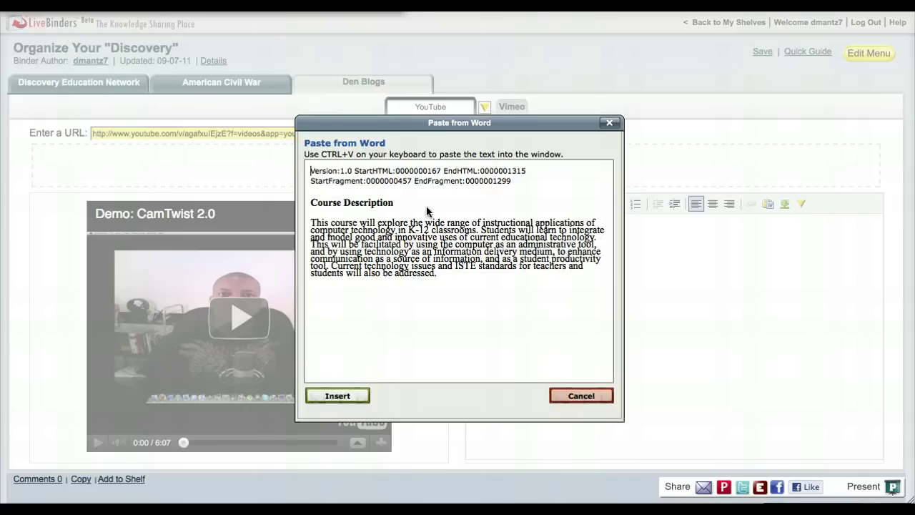
# Remove the Version and StartFragment code lines above the pasted heading and insert the text into the text box.
pyautogui.click(310, 181)
pyautogui.moveTo(527, 181); pyautogui.dragTo(306, 170)
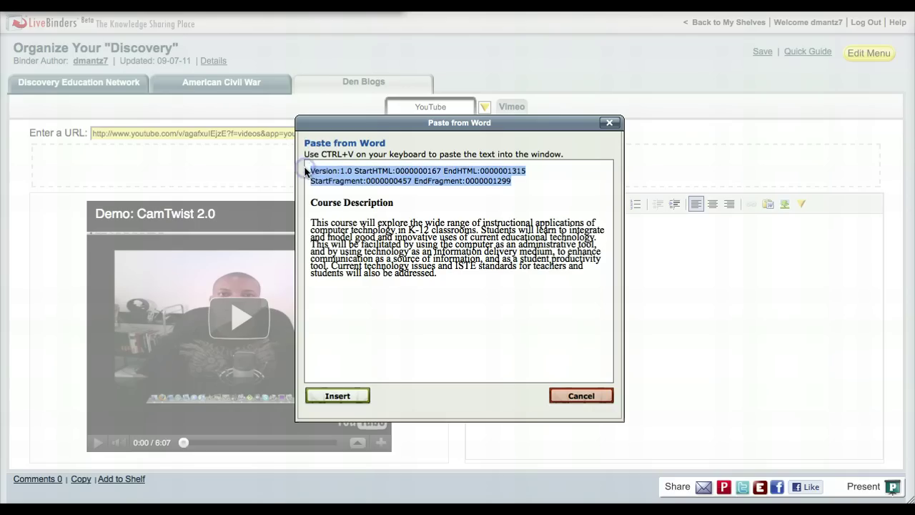
pyautogui.press('BackSpace')
pyautogui.click(336, 396)
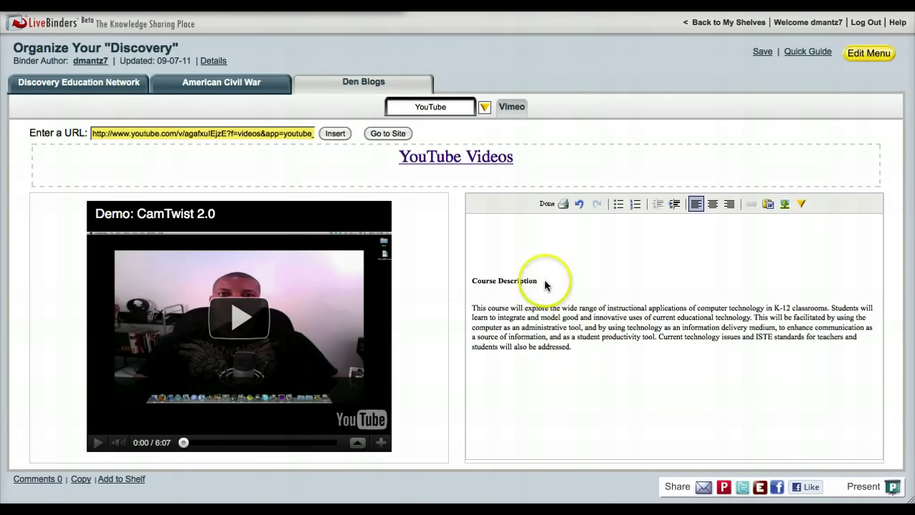
# Set the "Course Description" heading to Comic Sans MS at size 4 (14pt).
pyautogui.moveTo(537, 280); pyautogui.dragTo(477, 280)
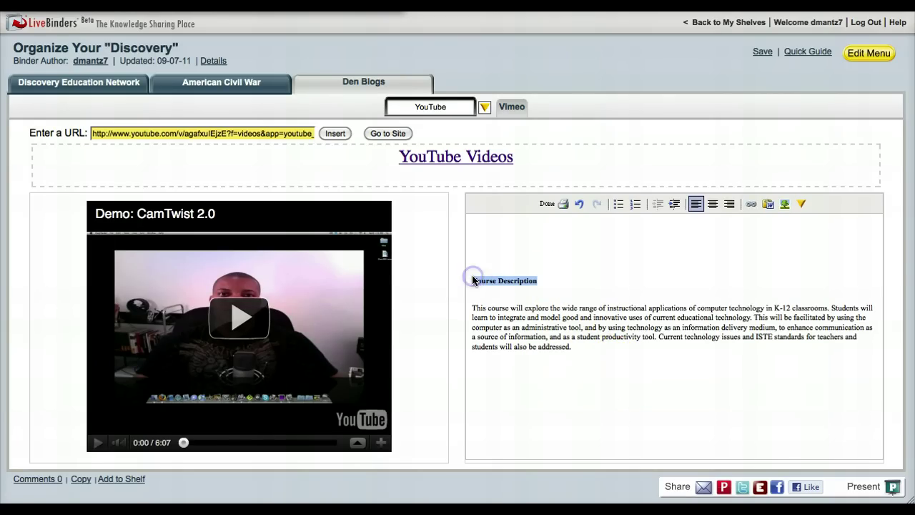
pyautogui.click(802, 205)
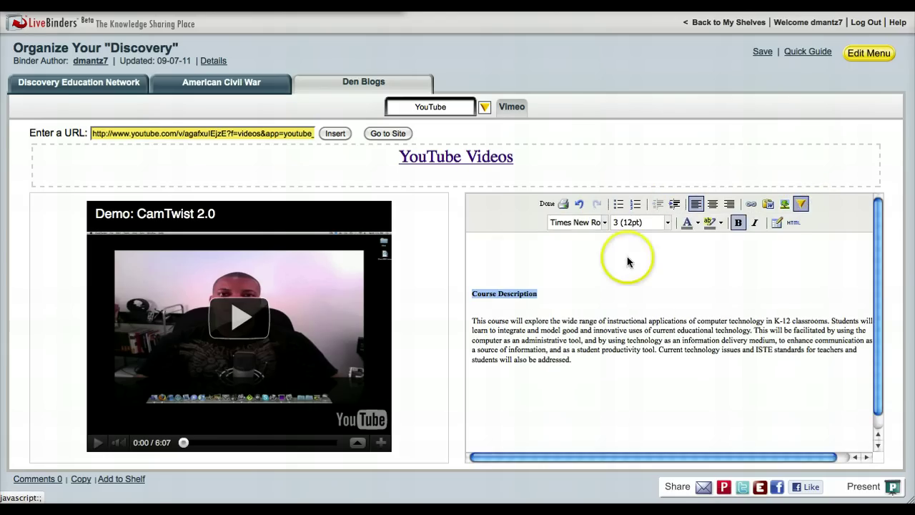
pyautogui.click(605, 225)
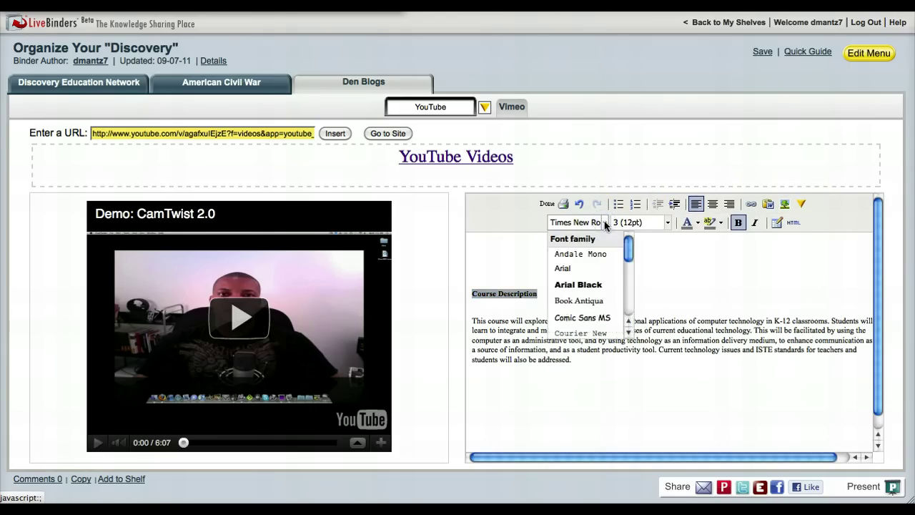
pyautogui.moveTo(627, 257)
pyautogui.mouseDown()
pyautogui.moveTo(630, 308)
pyautogui.moveTo(632, 266)
pyautogui.mouseUp()
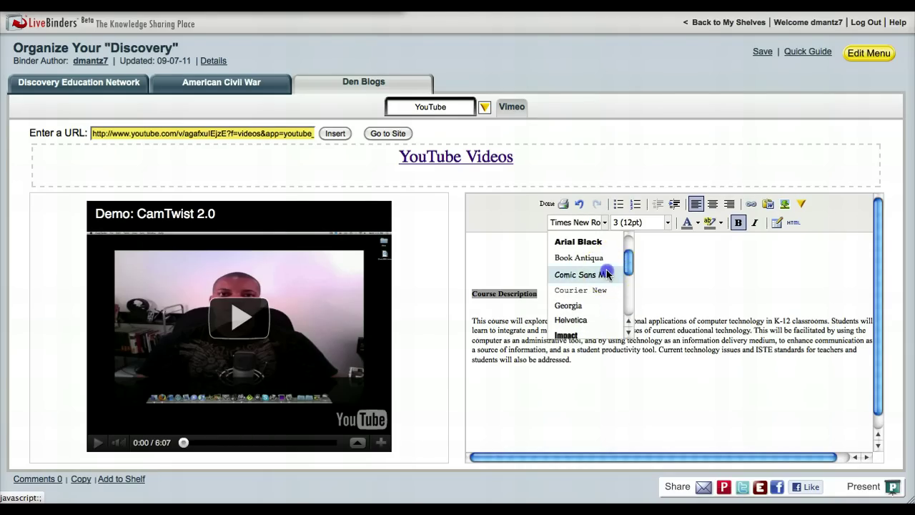
pyautogui.click(605, 275)
pyautogui.click(667, 223)
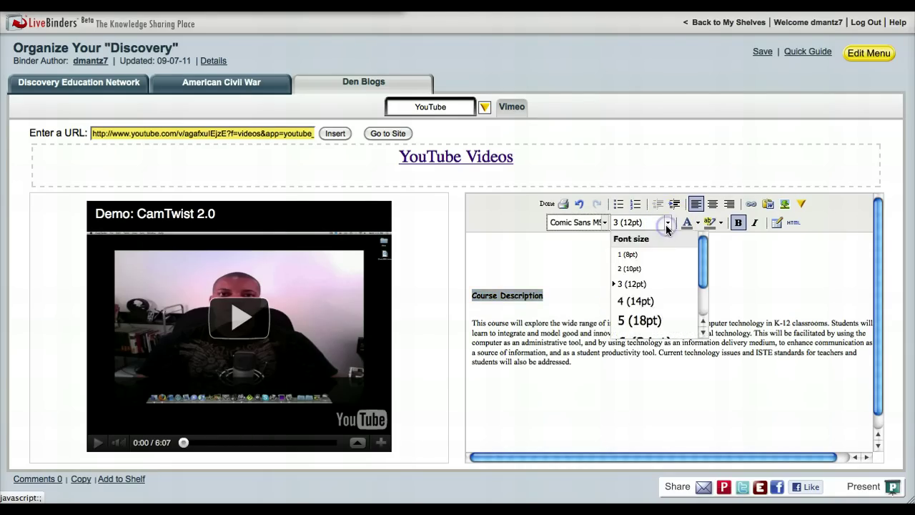
pyautogui.click(647, 301)
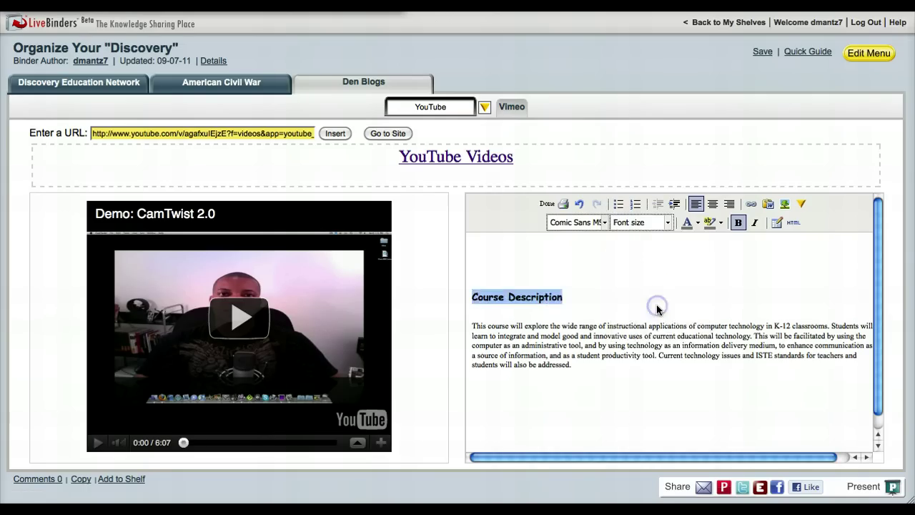
# Color the "Course Description" heading green and deselect it.
pyautogui.click(698, 223)
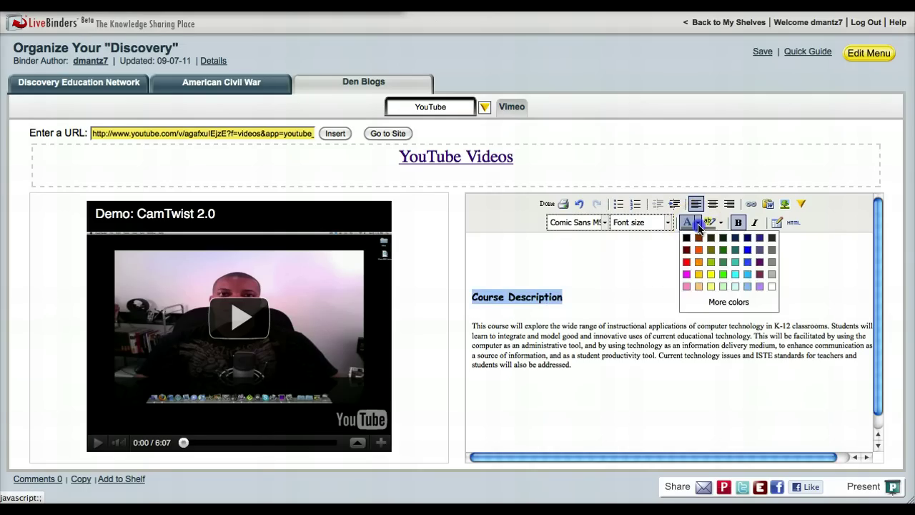
pyautogui.click(723, 250)
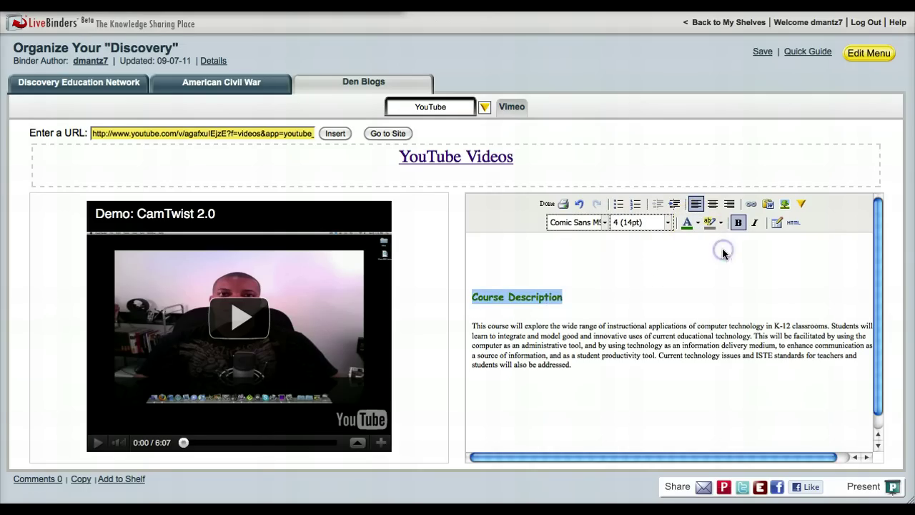
pyautogui.click(630, 307)
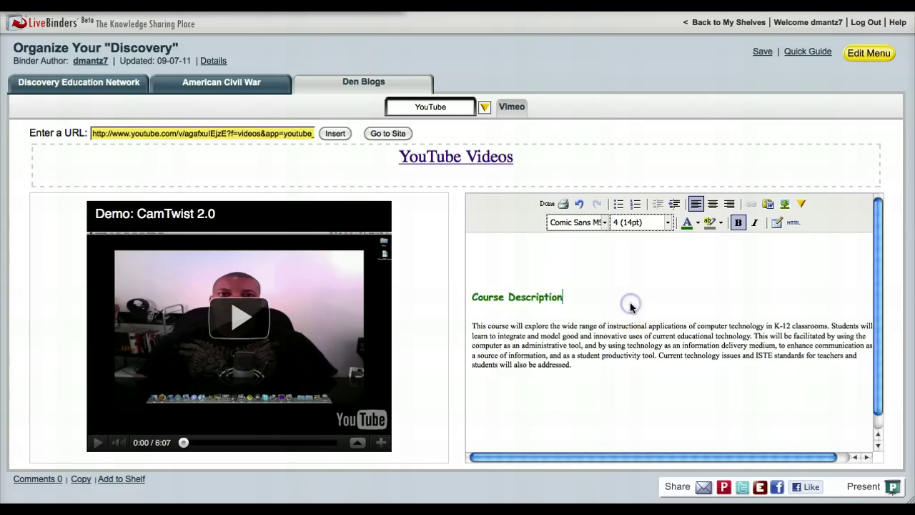
pyautogui.click(756, 228)
pyautogui.click(603, 302)
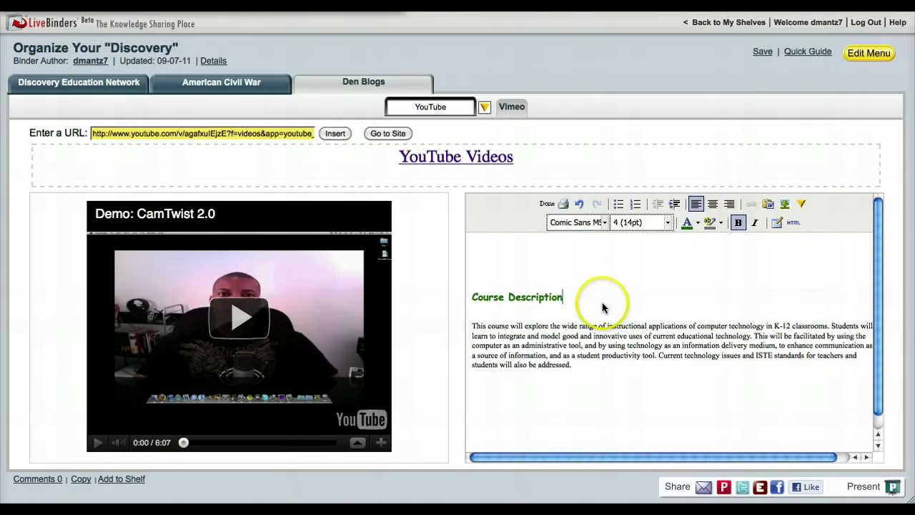
# Set the paragraph below the "Course Description" heading to size 4 (14pt).
pyautogui.click(582, 367)
pyautogui.tripleClick(583, 368)
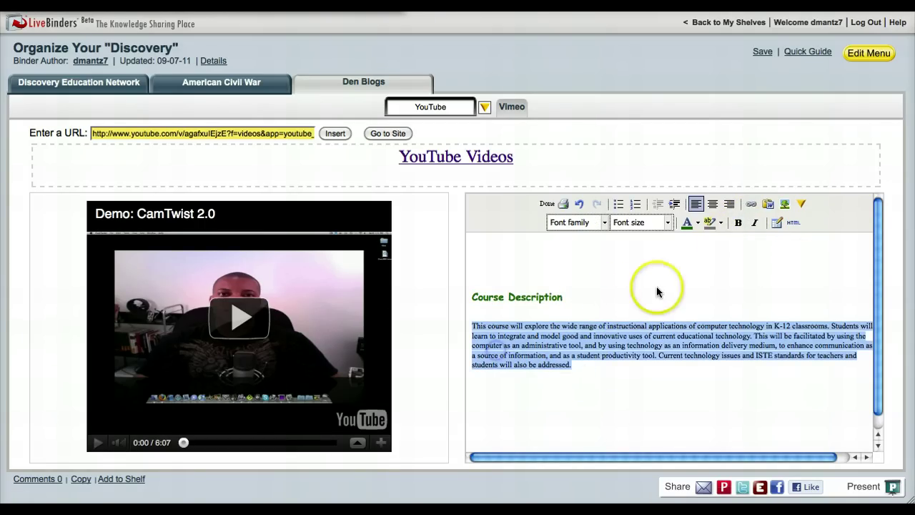
pyautogui.click(667, 222)
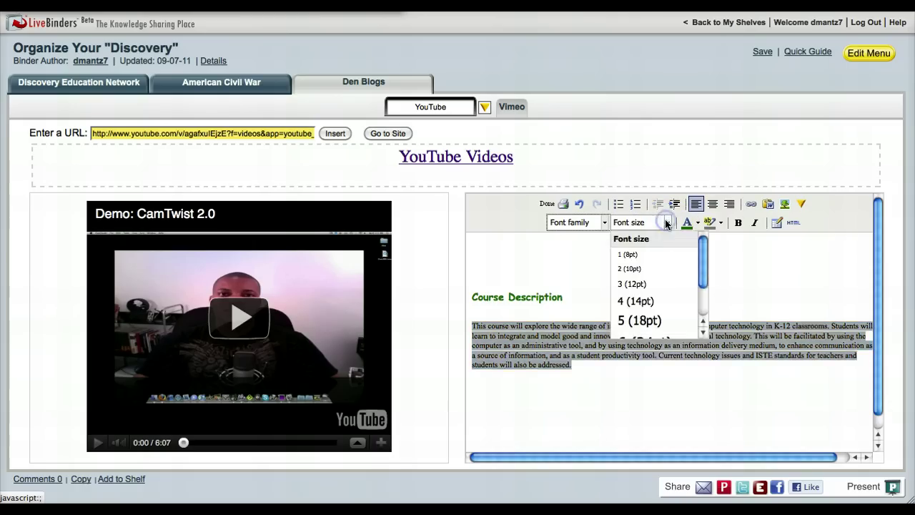
pyautogui.click(638, 302)
pyautogui.click(647, 307)
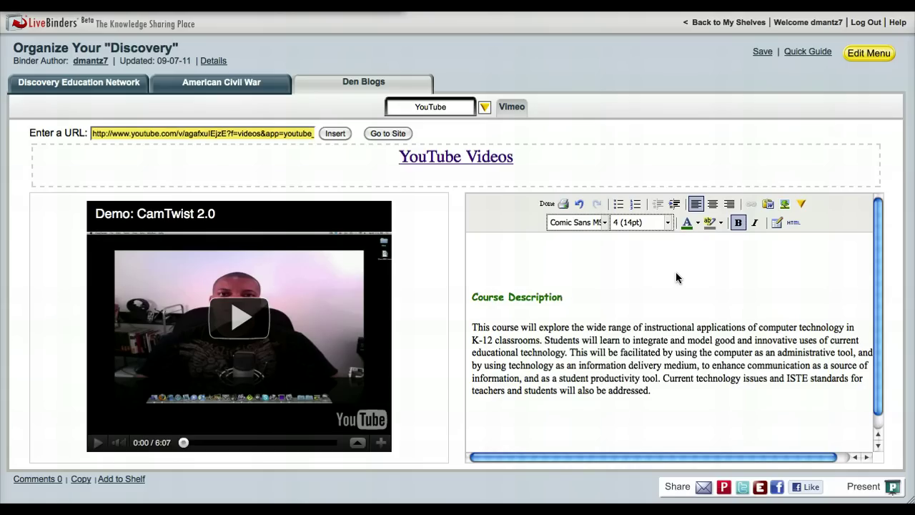
# Highlight "Current technology issues and ISTE standards for teachers and students" in yellow in the course description paragraph.
pyautogui.click(664, 380)
pyautogui.moveTo(662, 380); pyautogui.dragTo(557, 392)
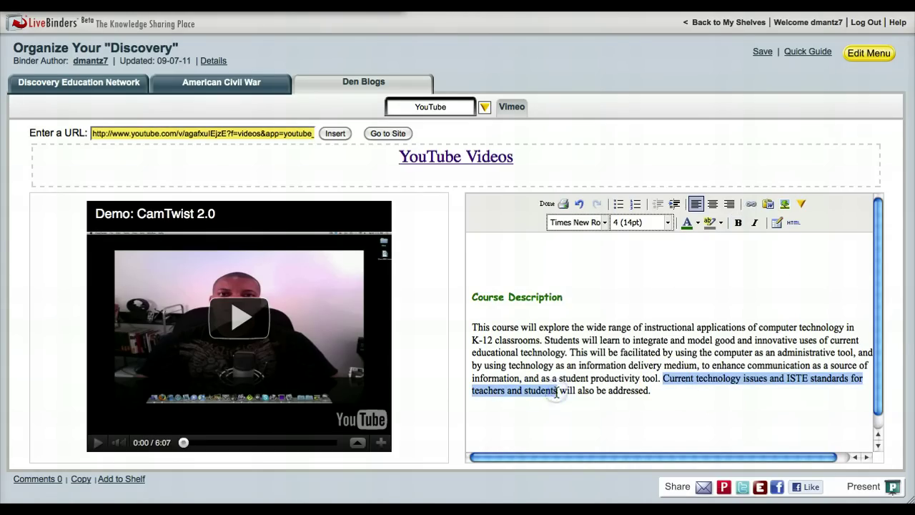
pyautogui.click(720, 226)
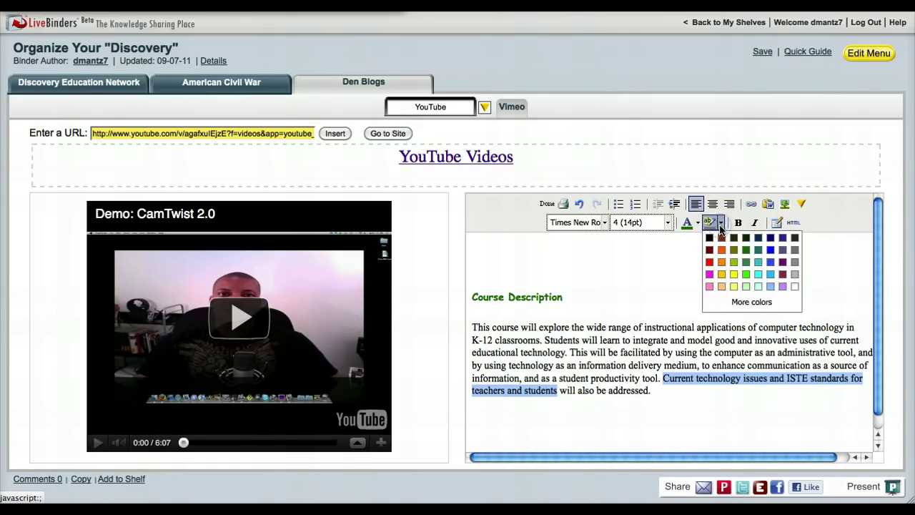
pyautogui.click(734, 277)
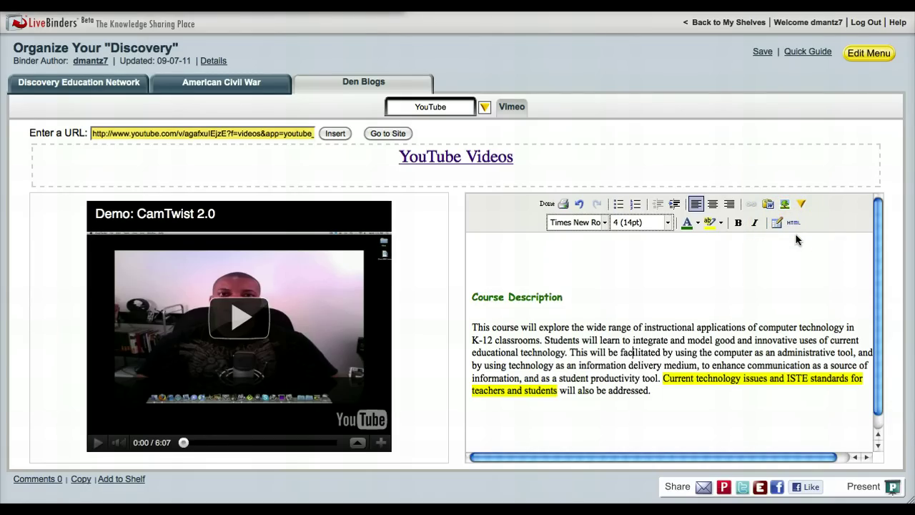
# Open the Vimeo subtab, then switch to the Vimeo site and copy the embed code of the "Anatomy of Apple Design" video.
pyautogui.click(545, 105)
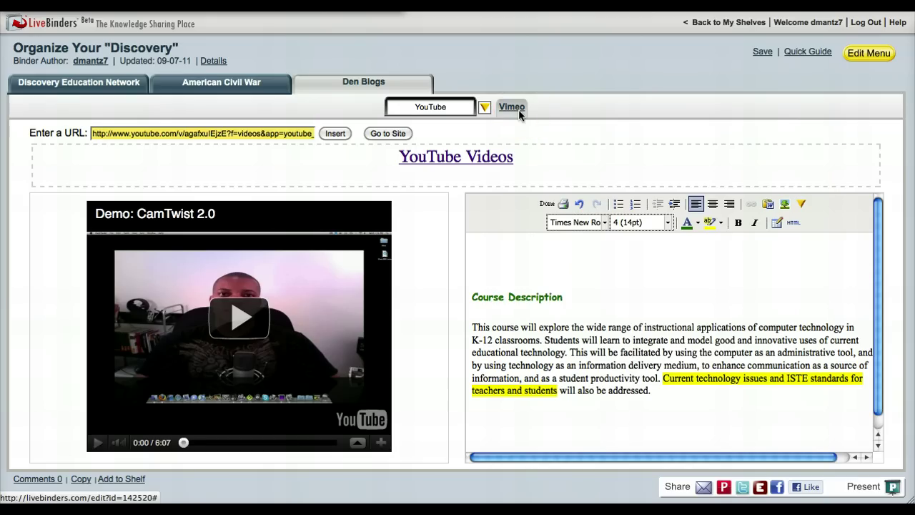
pyautogui.click(517, 109)
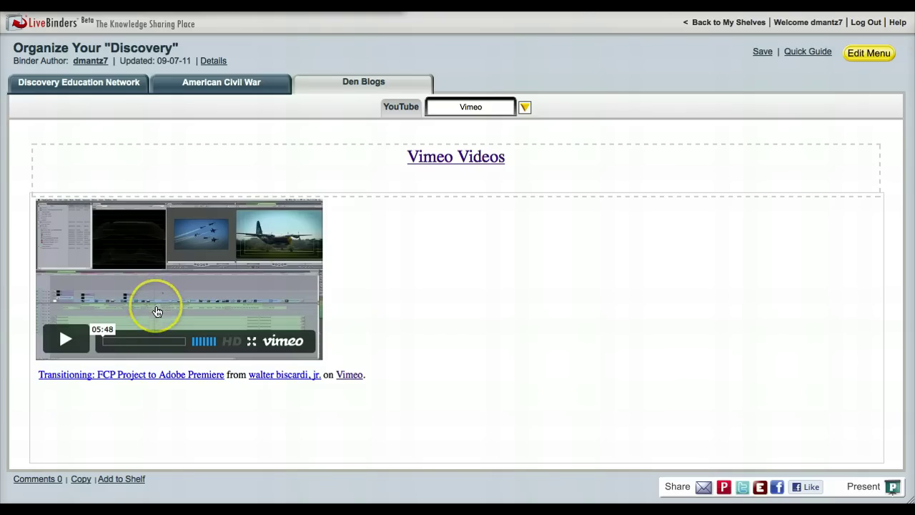
pyautogui.click(394, 293)
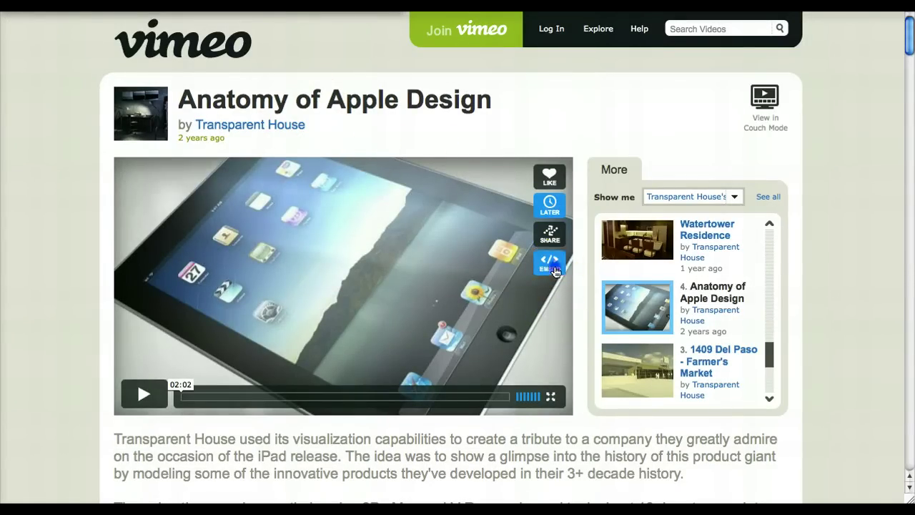
pyautogui.click(556, 271)
pyautogui.click(393, 163)
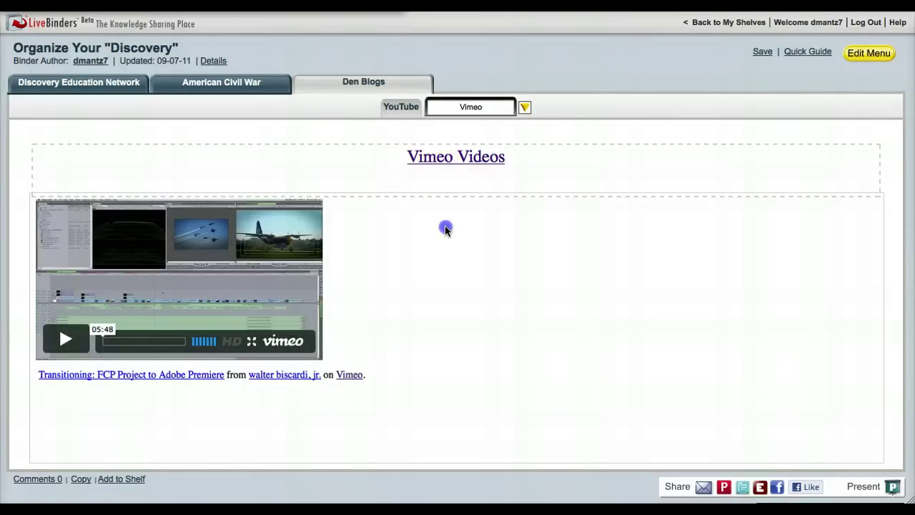
# Paste the "Anatomy of Apple Design" embed code below the existing video's code in the Vimeo text box's HTML source and update it.
pyautogui.click(444, 227)
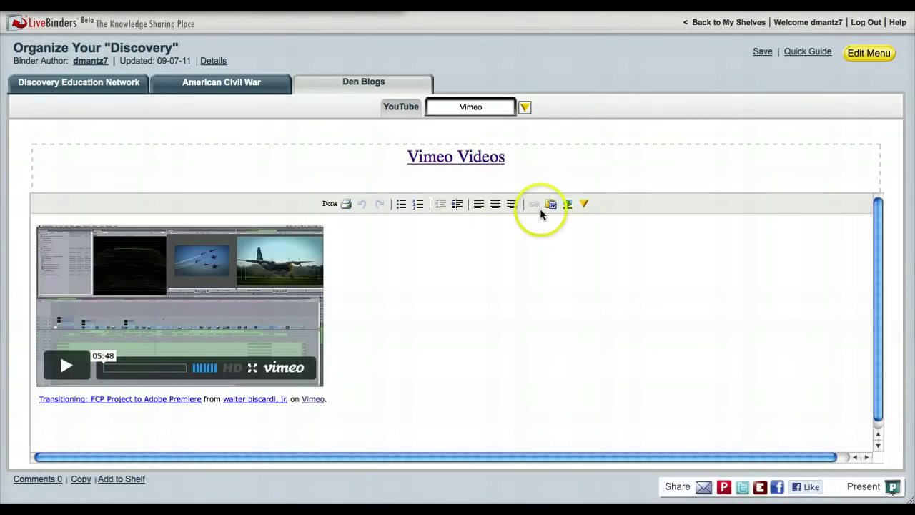
pyautogui.click(584, 204)
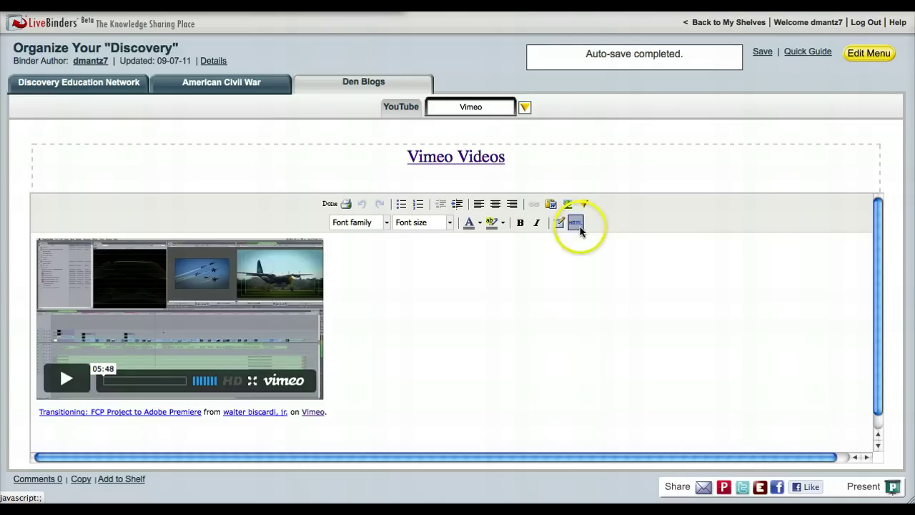
pyautogui.click(578, 227)
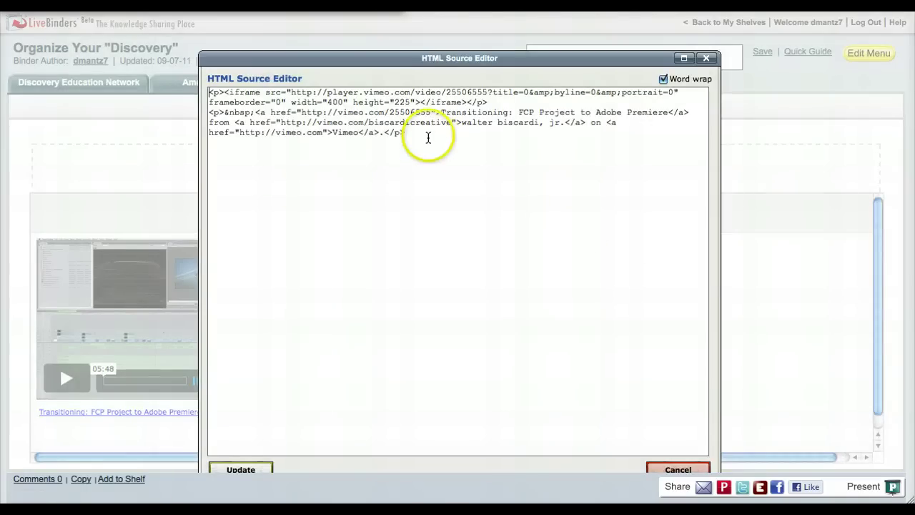
pyautogui.click(428, 136)
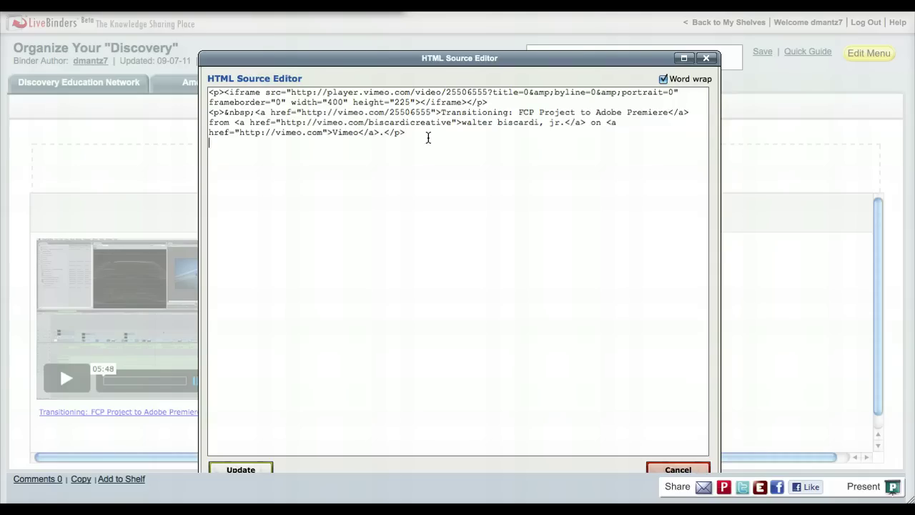
pyautogui.press('Return')
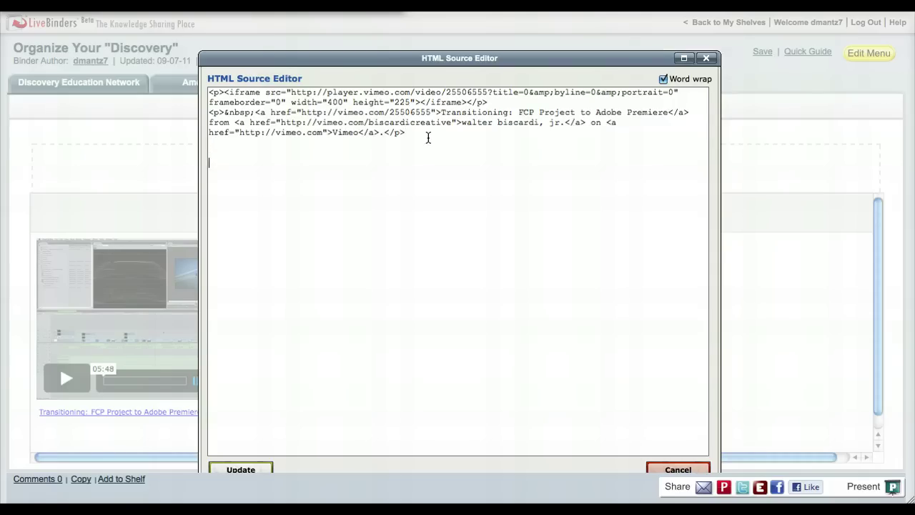
pyautogui.write('<iframe src="http://player.vimeo.com/video/9820827?title=0&amp;byline=0&amp;portrait=0" width="400" height="225" frameborder="0"></iframe><p><a href="http://vimeo.com/9820827">Anatomy of Apple Design</a> from <a href="http://vimeo.com/user1724770">Transparent House</a> on <a href="http://vimeo.com">Vimeo</a>.</p>')
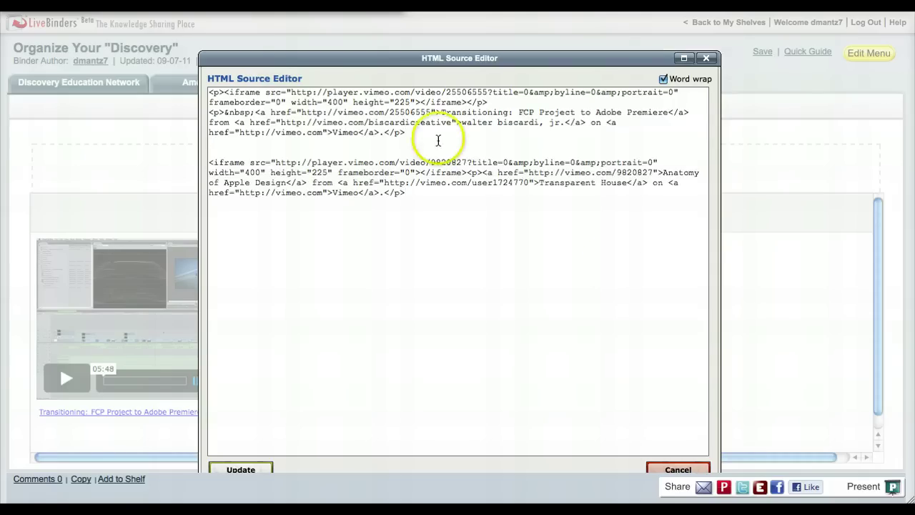
pyautogui.click(251, 471)
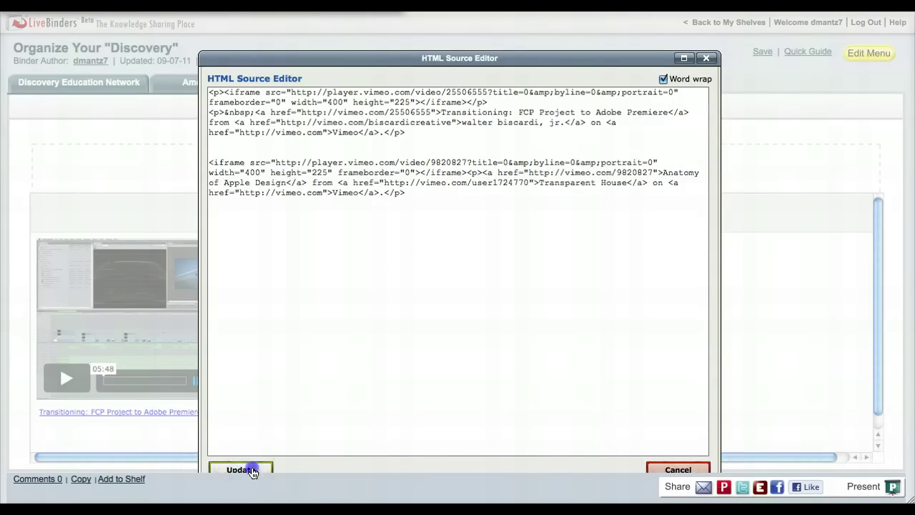
pyautogui.scroll(-3, 503, 338)
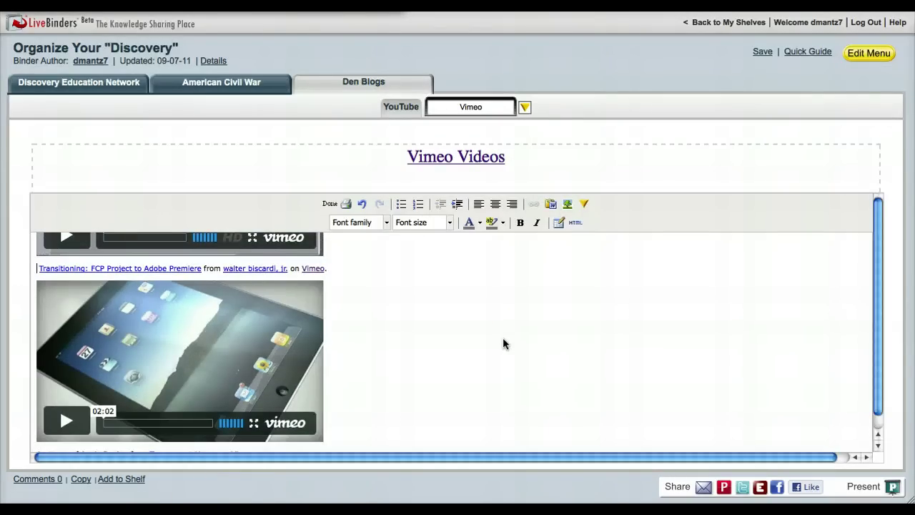
pyautogui.scroll(3, 503, 344)
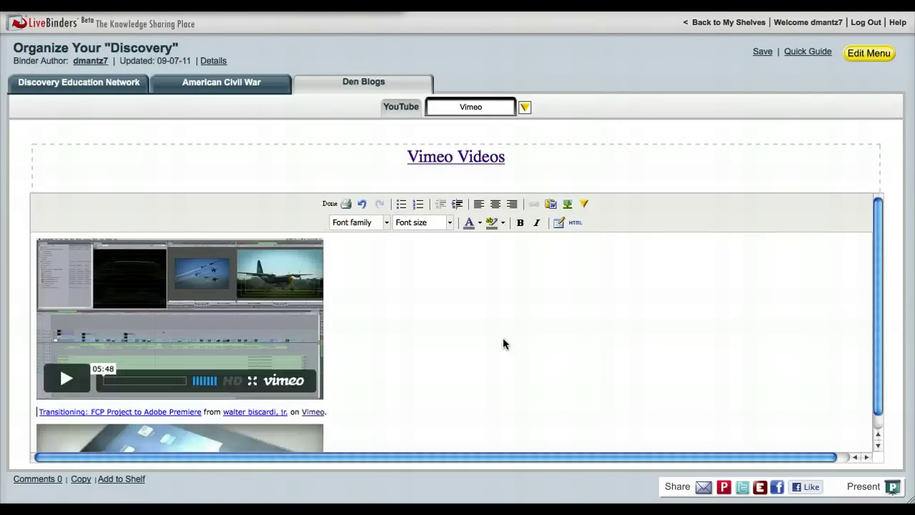
# Add a new subtab after Vimeo under Den Blogs and name it "Embed Table".
pyautogui.click(524, 107)
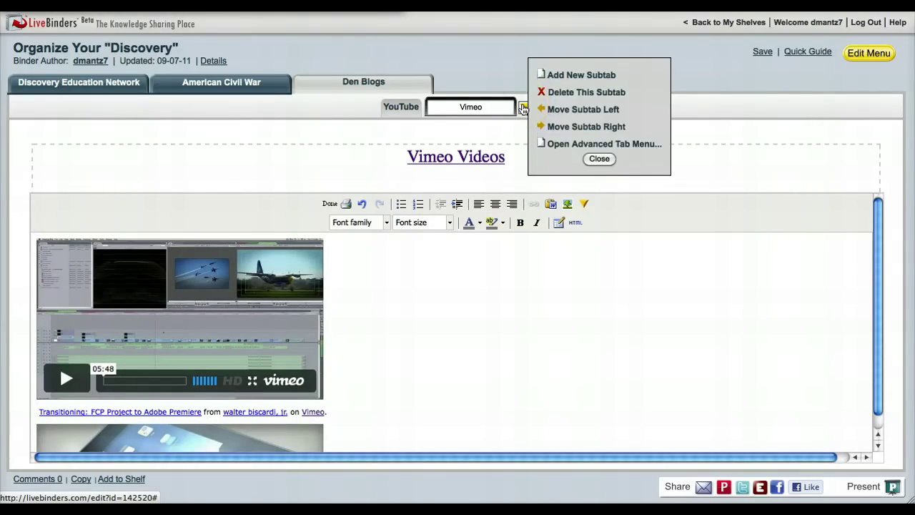
pyautogui.click(565, 75)
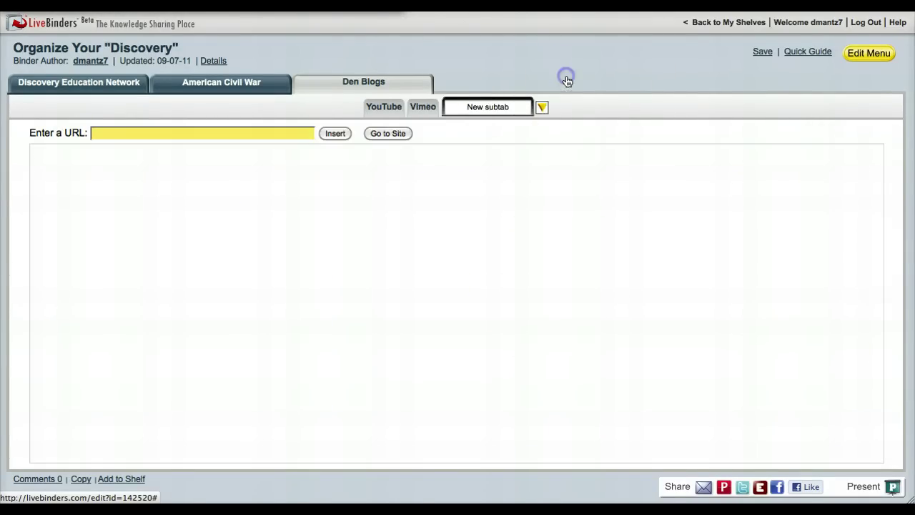
pyautogui.doubleClick(504, 108)
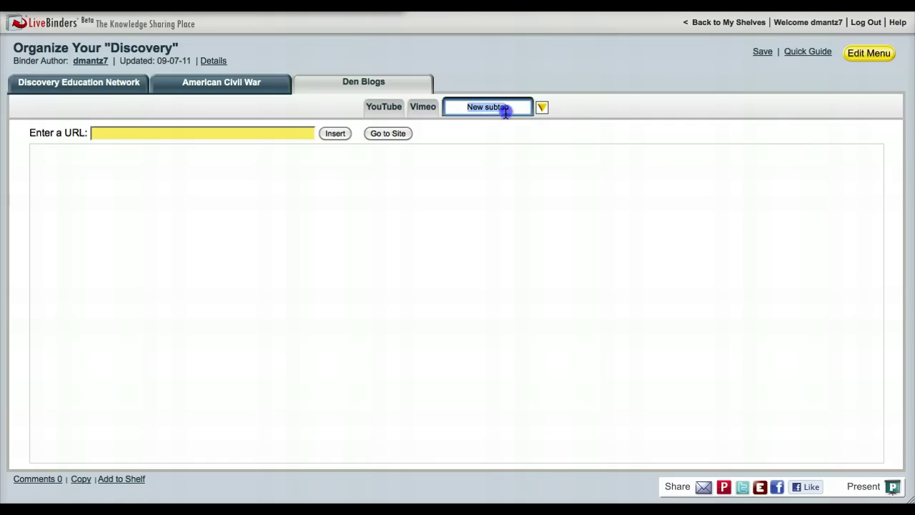
pyautogui.write('Embed Table')
pyautogui.click(521, 118)
pyautogui.click(520, 180)
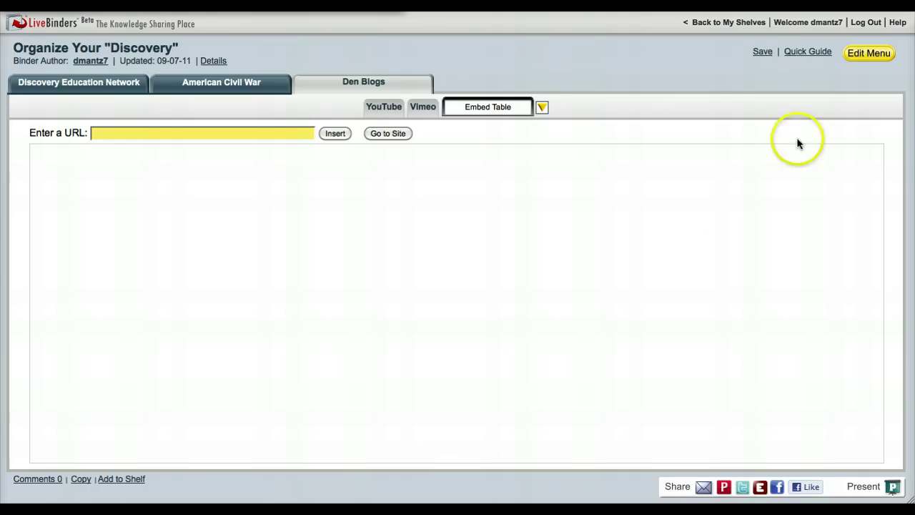
# Apply the 1 Column Text layout to the Embed Table subtab and delete the placeholder text from its text box.
pyautogui.click(873, 54)
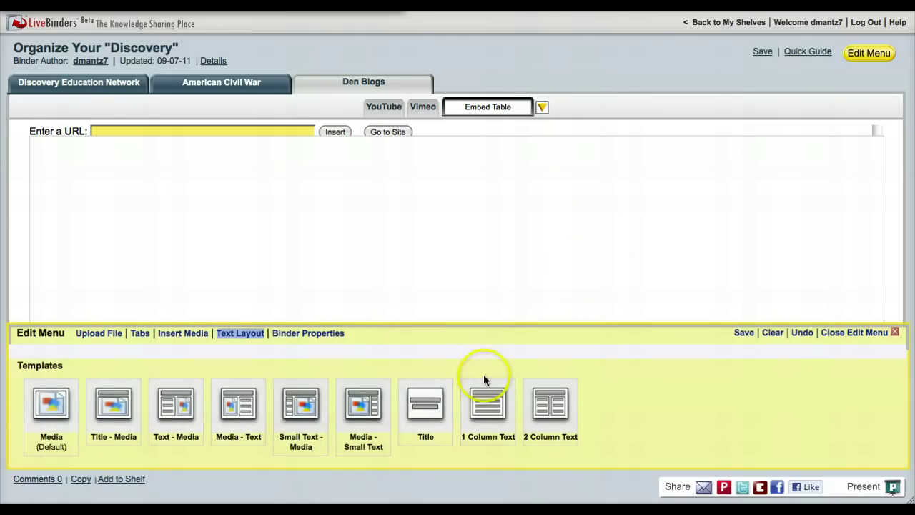
pyautogui.click(489, 407)
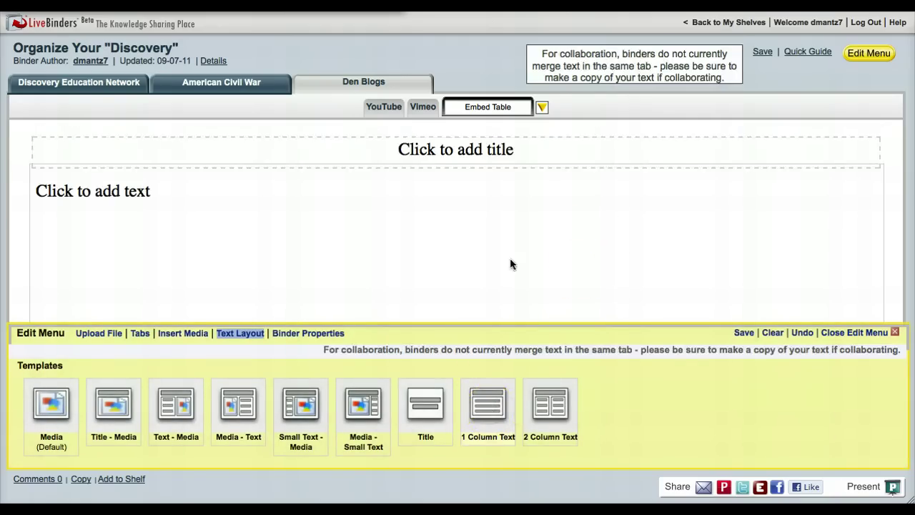
pyautogui.click(486, 194)
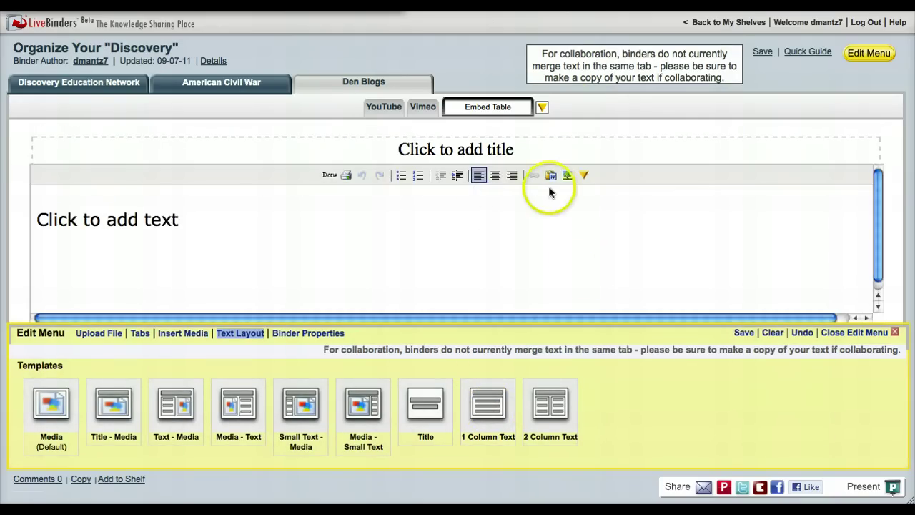
pyautogui.moveTo(284, 212); pyautogui.dragTo(21, 206)
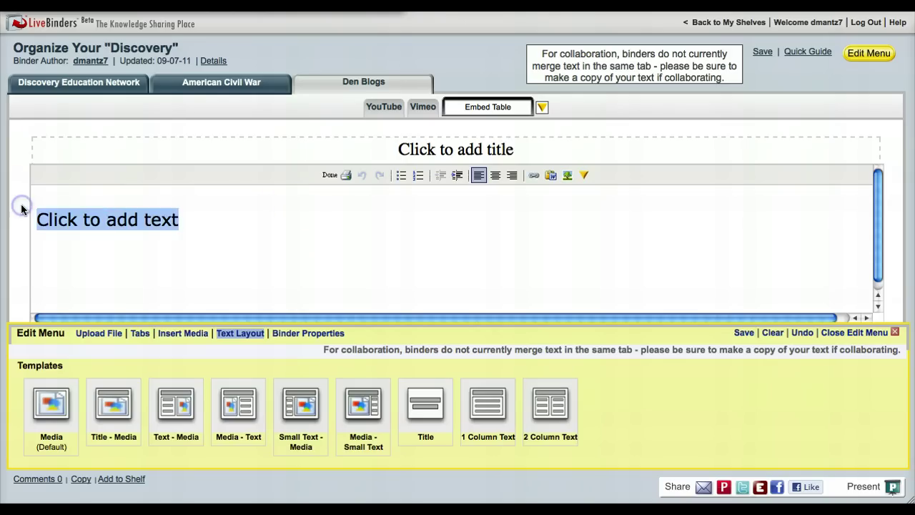
pyautogui.press('BackSpace')
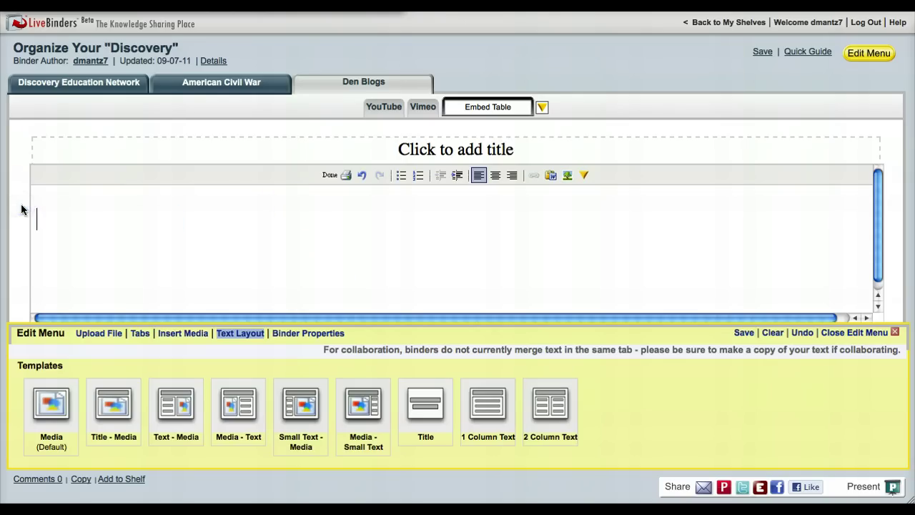
# Insert a table with 2 columns, 2 rows and green background color #5CAE51 into the text box.
pyautogui.click(583, 176)
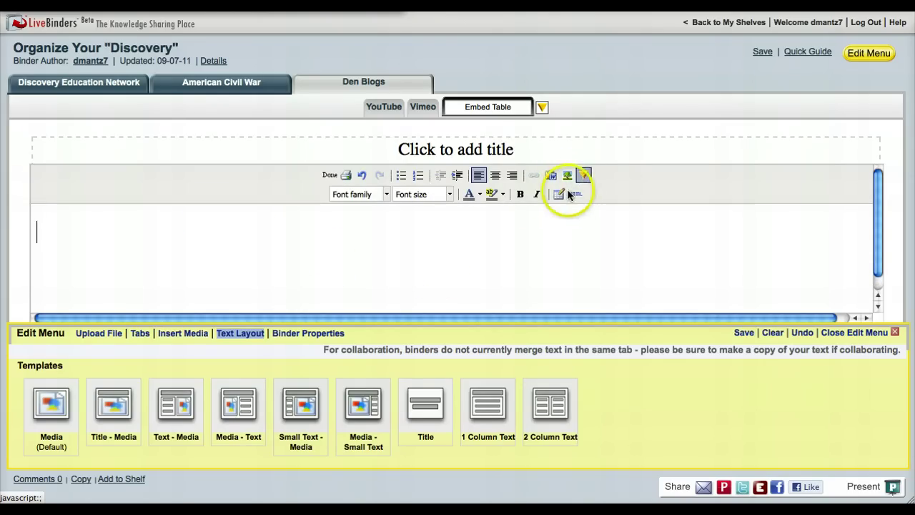
pyautogui.click(559, 194)
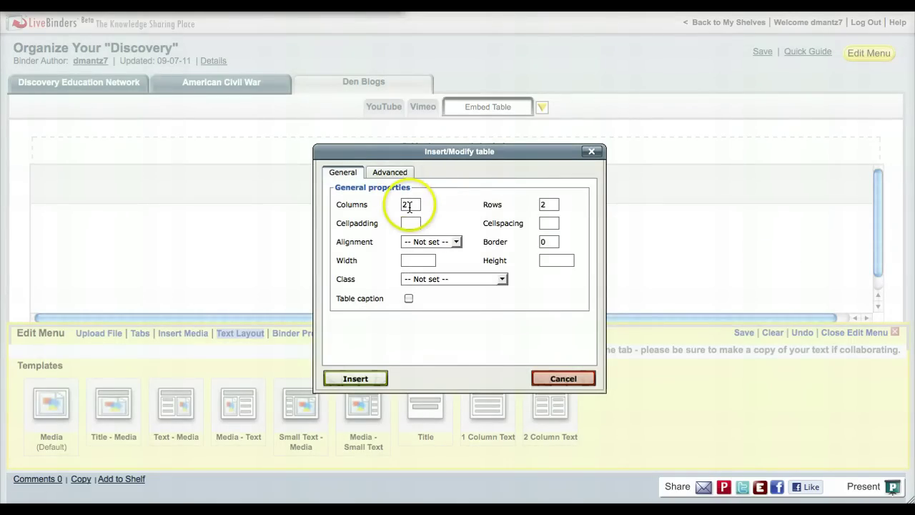
pyautogui.doubleClick(409, 205)
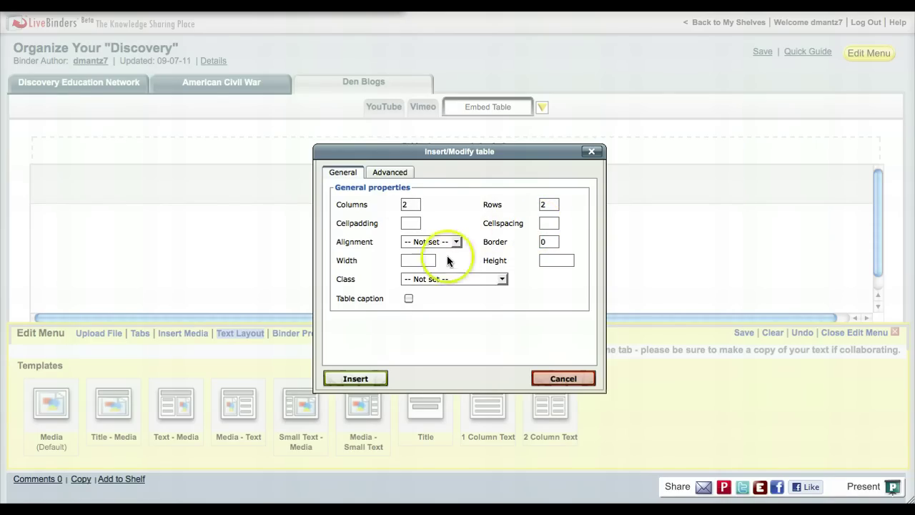
pyautogui.click(399, 175)
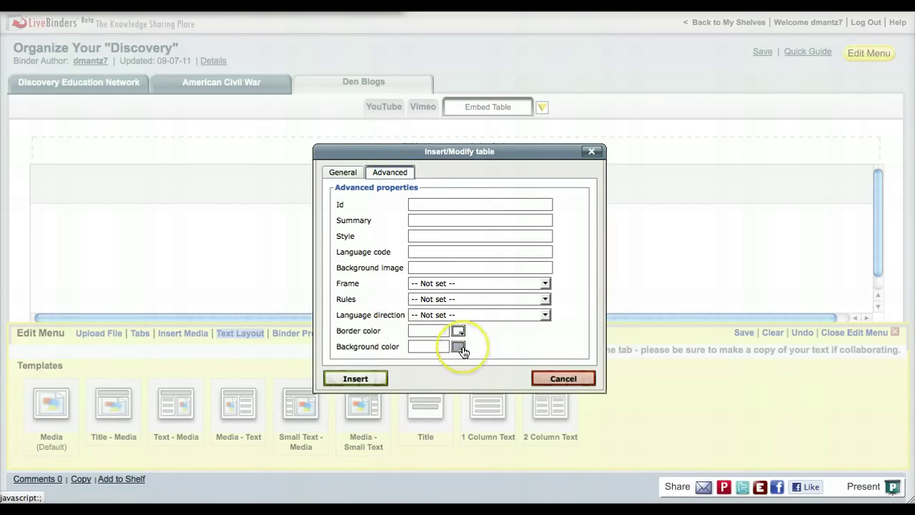
pyautogui.click(462, 349)
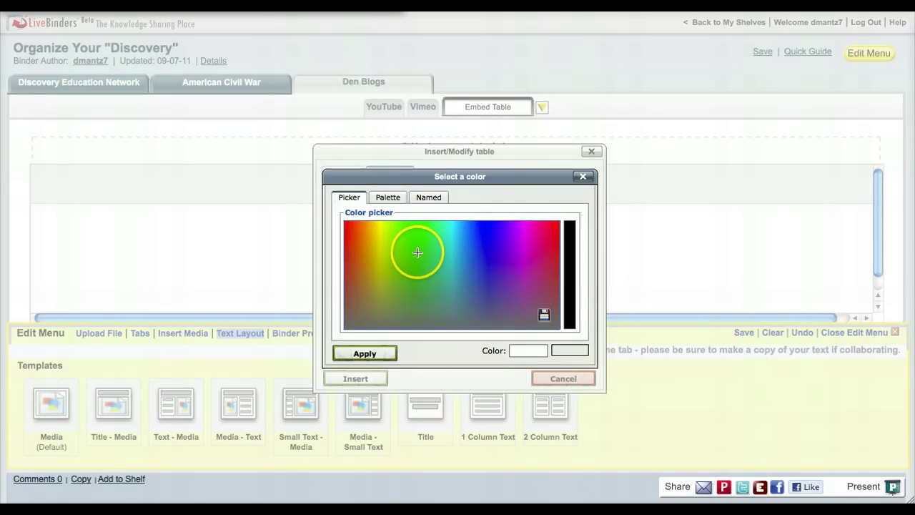
pyautogui.click(411, 288)
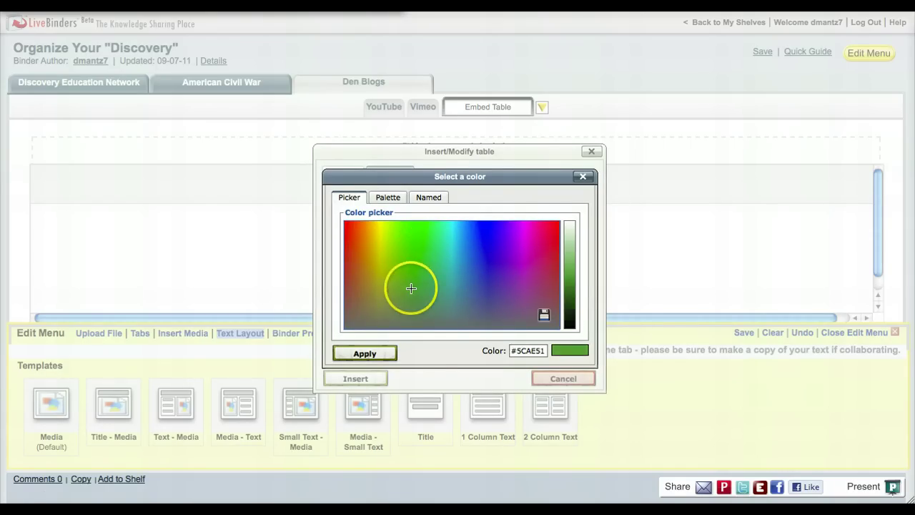
pyautogui.click(387, 354)
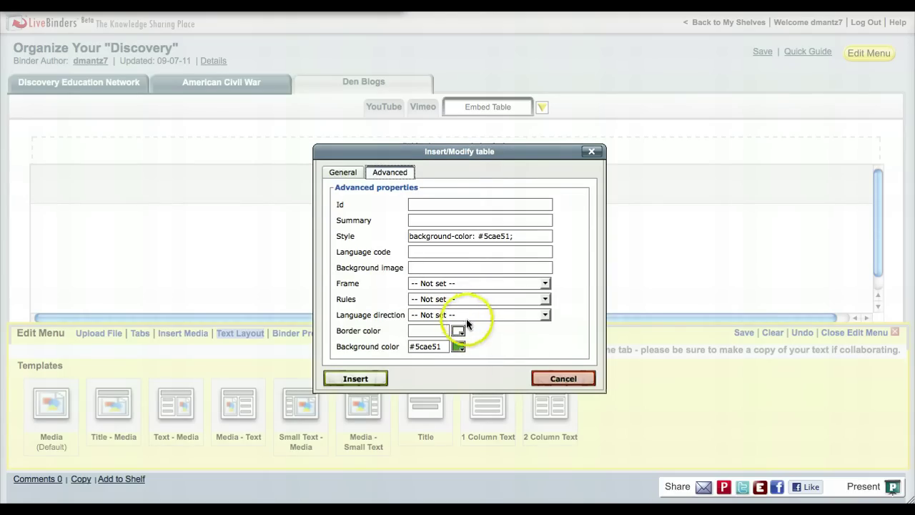
pyautogui.click(355, 379)
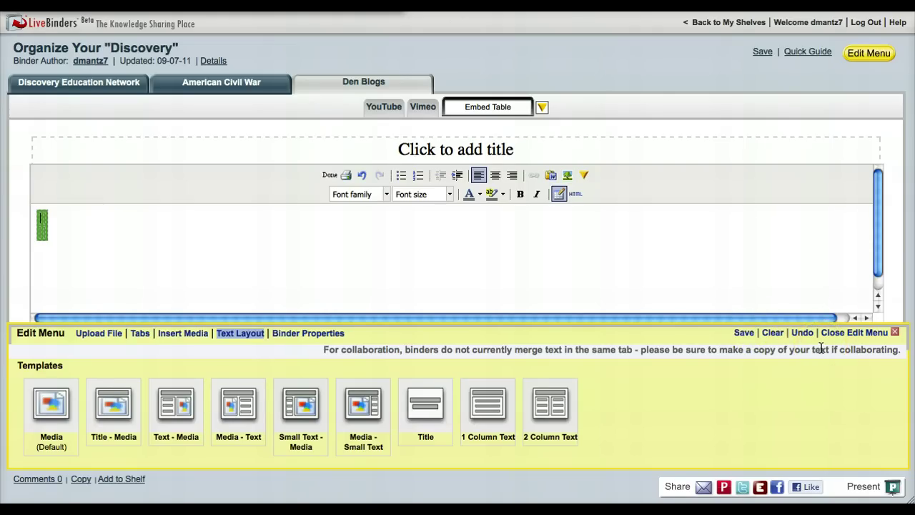
# Replace the placeholder in the green table's first cell with the "Anatomy of Apple Design" Vimeo embed code in the HTML source and update it.
pyautogui.click(851, 333)
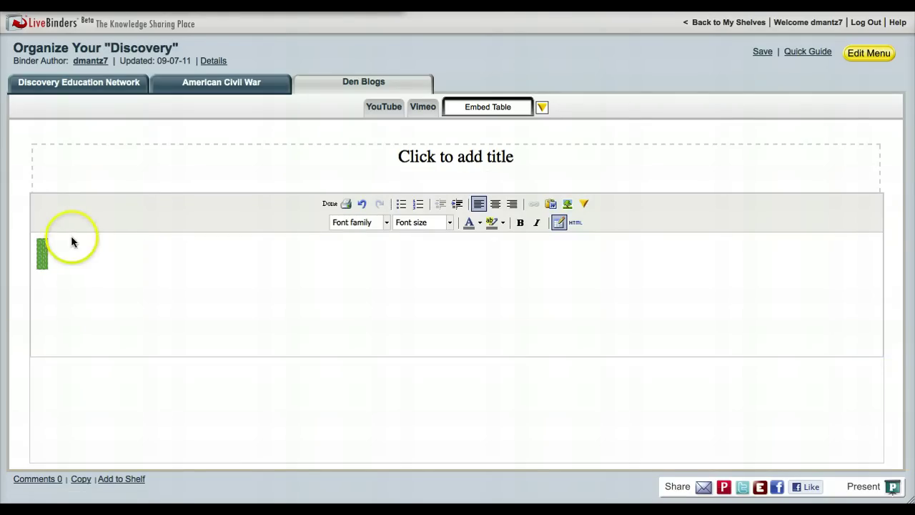
pyautogui.click(39, 250)
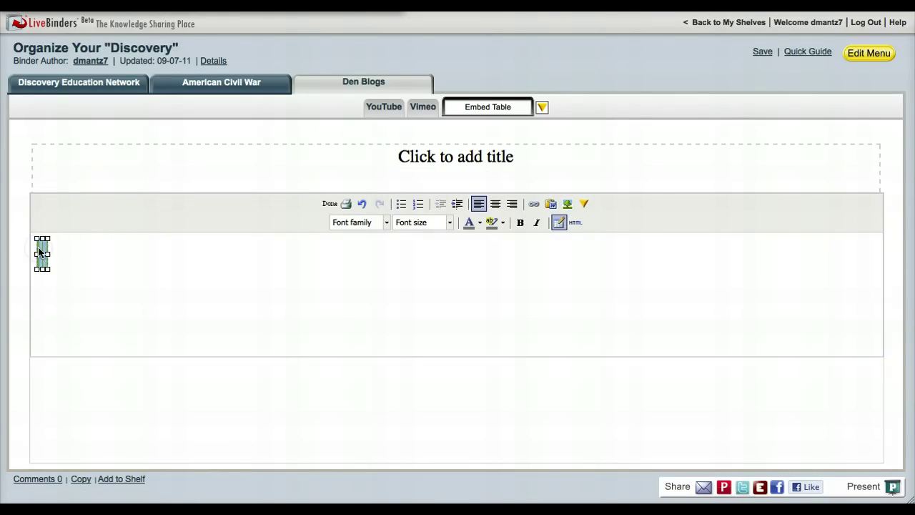
pyautogui.click(39, 250)
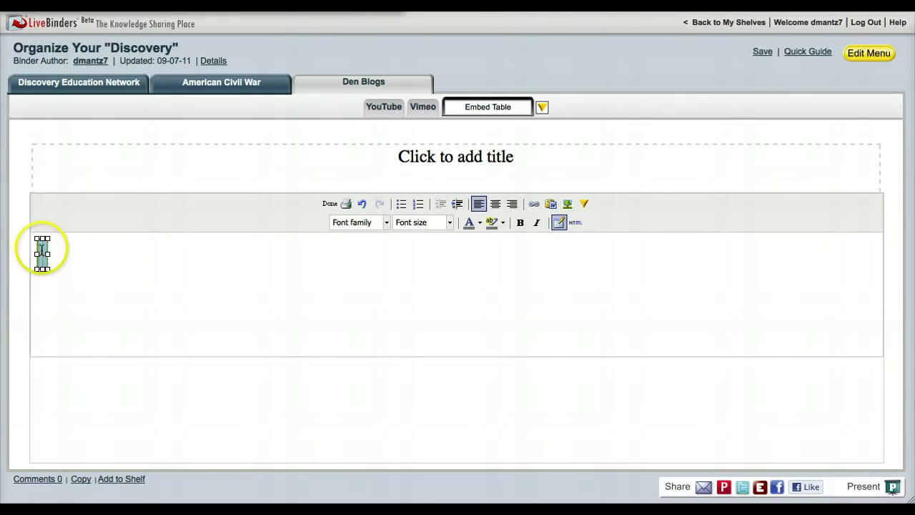
pyautogui.click(119, 305)
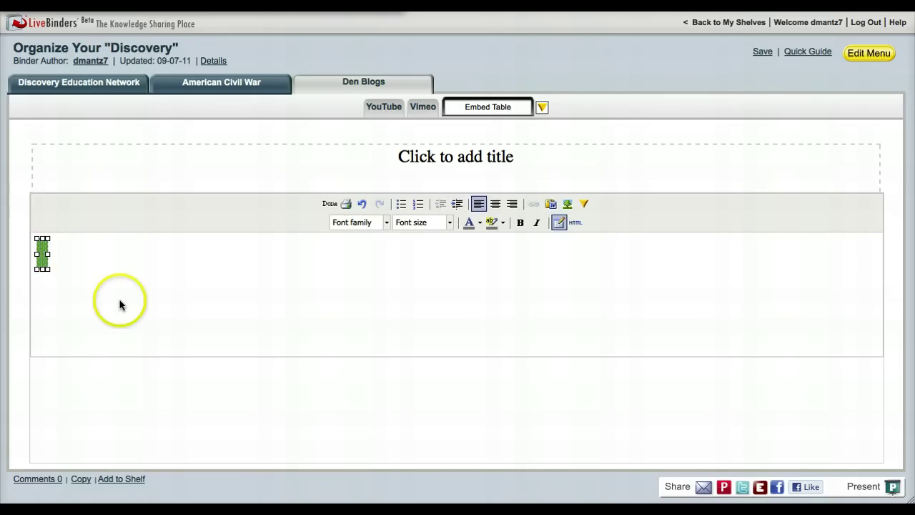
pyautogui.click(575, 224)
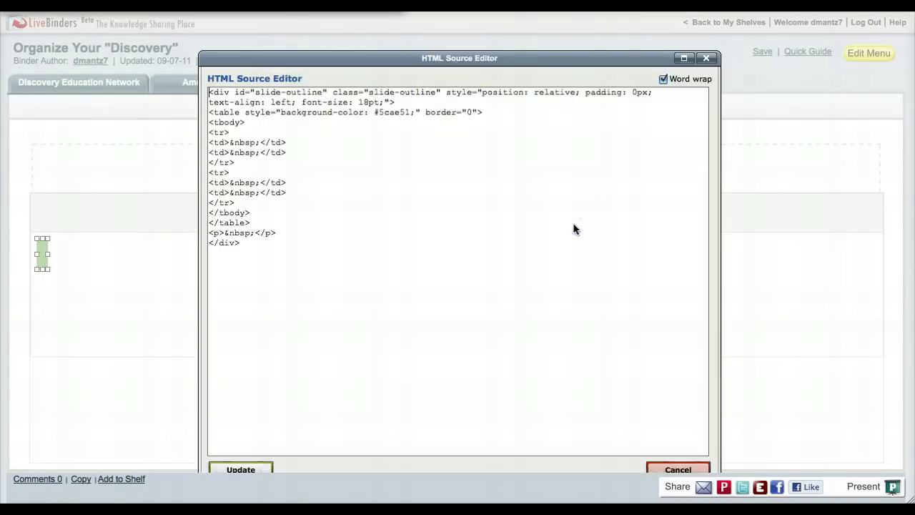
pyautogui.click(260, 142)
pyautogui.moveTo(260, 142); pyautogui.dragTo(241, 142)
pyautogui.write('<iframe src="http://player.vimeo.com/video/9820827?title=0&amp;byline=0&amp;portrait=0" width="400" height="225" frameborder="0"></iframe><p><a href="http://vimeo.com/9820827">Anatomy of Apple Design</a> from <a href="http://vimeo.com/user1724770">Transparent House</a> on <a href="http://vimeo.com">Vimeo</a>.</p>')
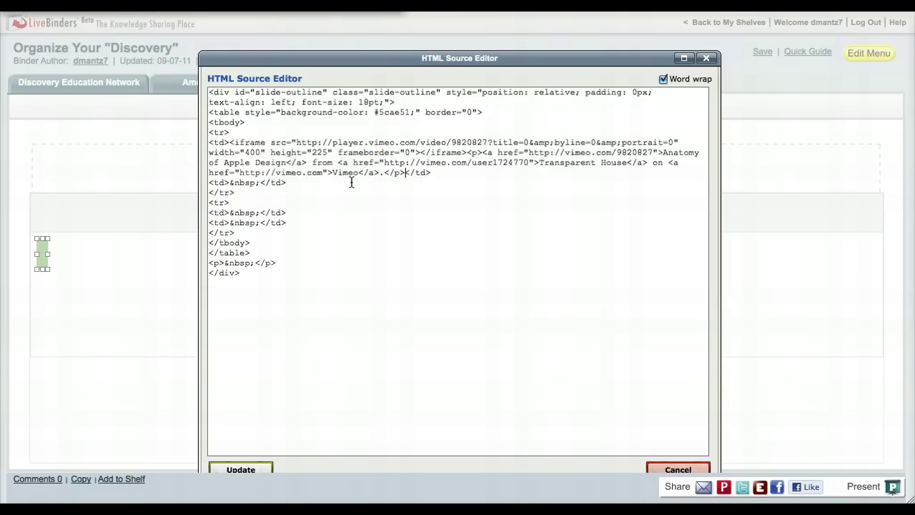
pyautogui.click(258, 468)
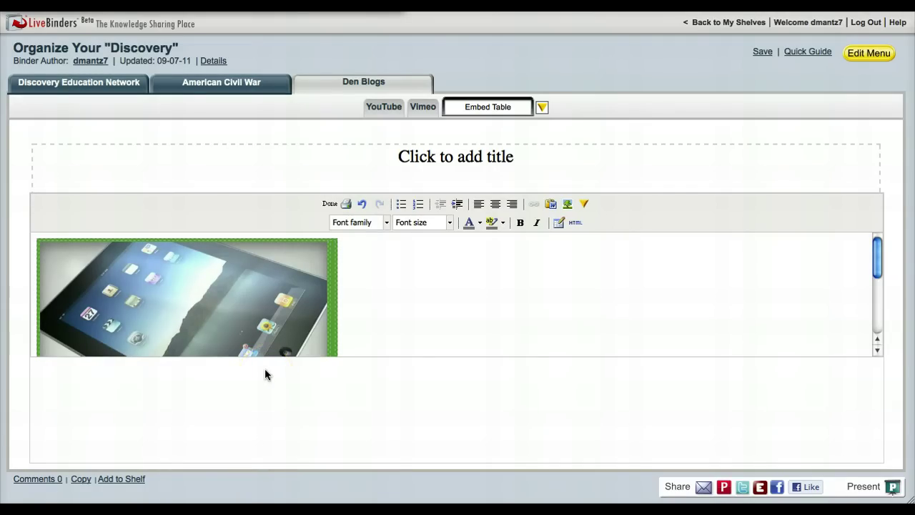
# Finish editing the Embed Table text box so the table with the embedded video is displayed.
pyautogui.click(255, 341)
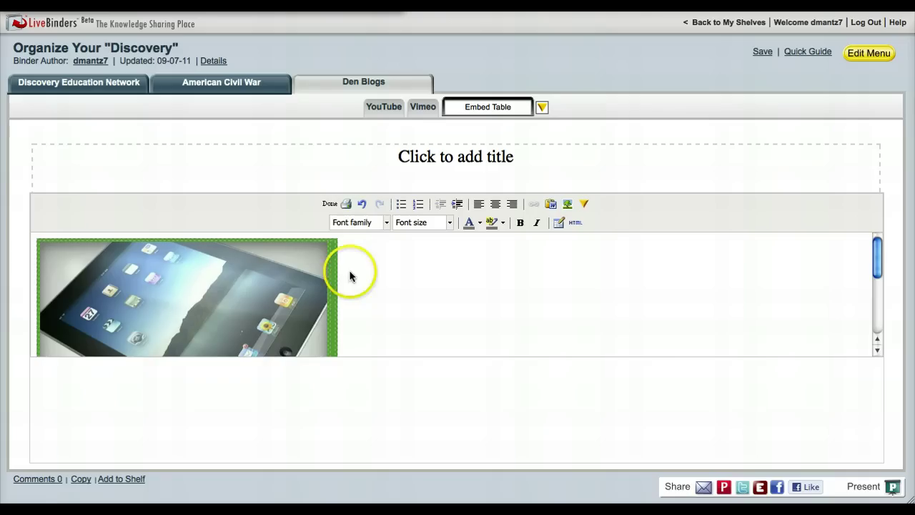
pyautogui.click(330, 205)
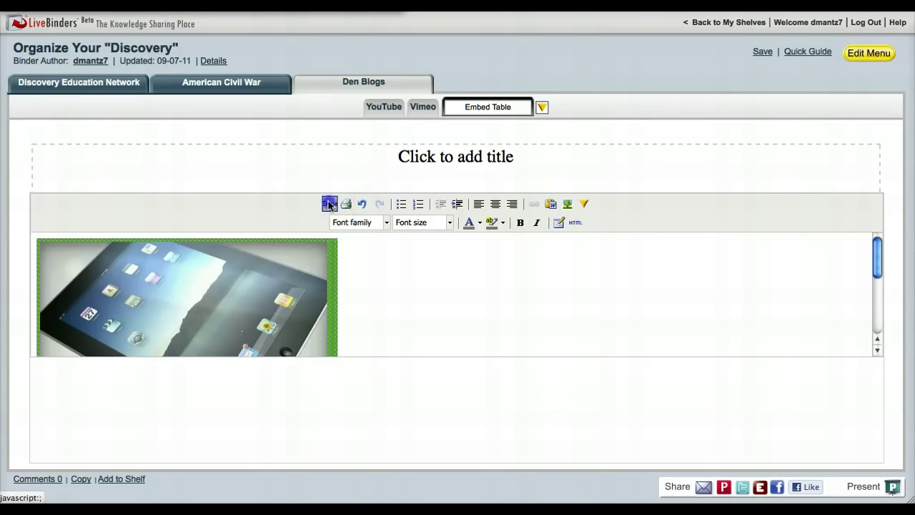
pyautogui.click(330, 205)
pyautogui.click(397, 339)
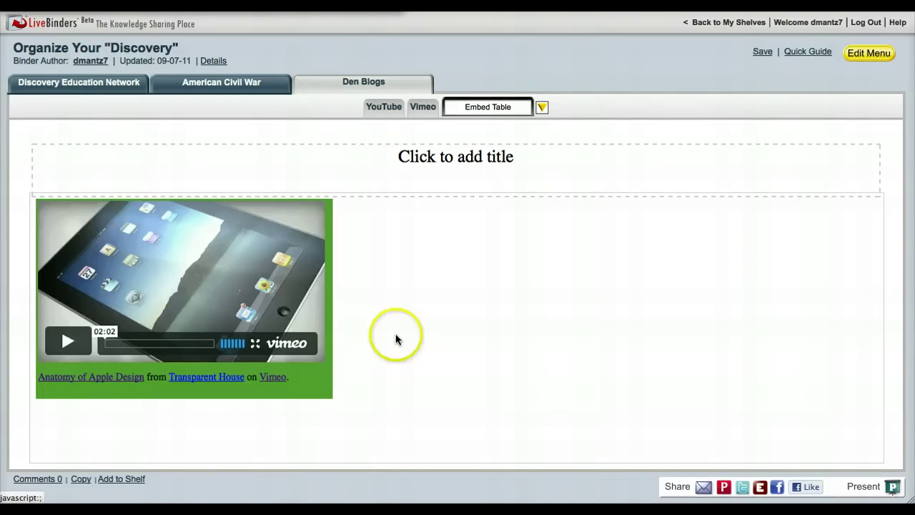
# Look up the logo's image URL on the Discovery Education Network tab as a source for the table's second column.
pyautogui.click(413, 261)
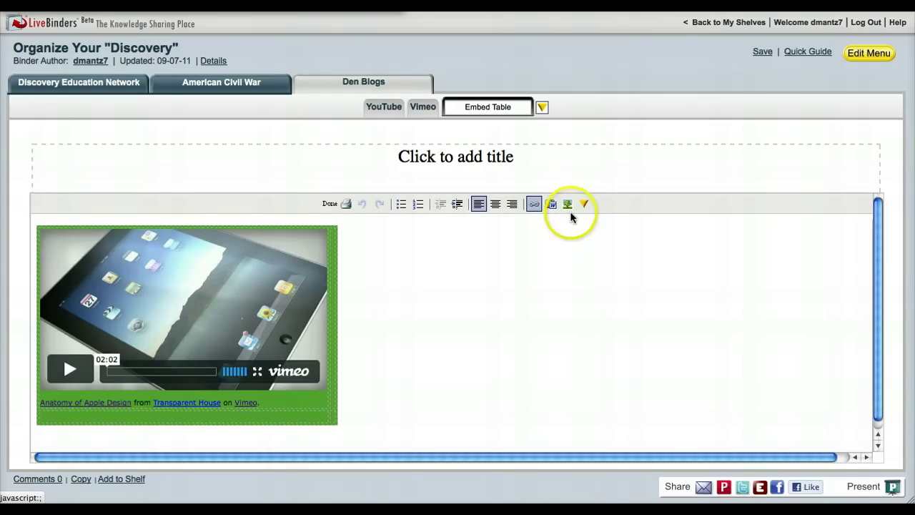
pyautogui.click(333, 313)
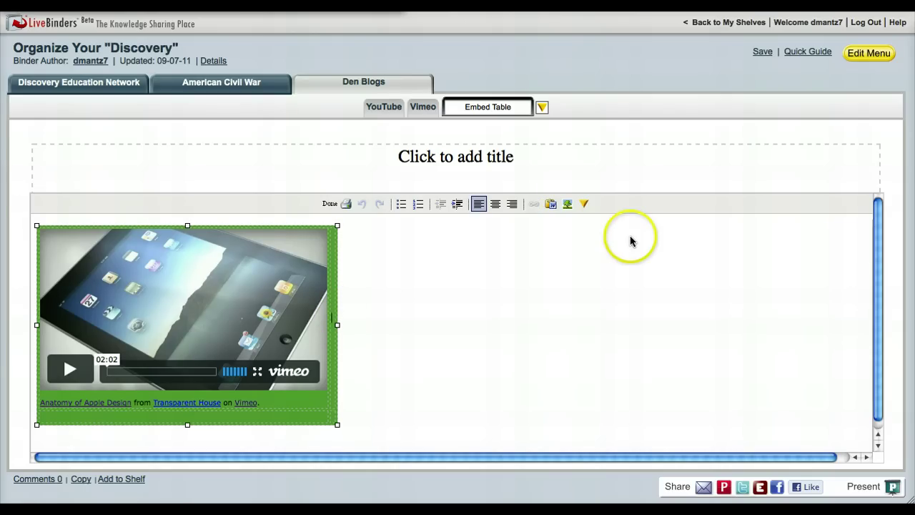
pyautogui.click(634, 161)
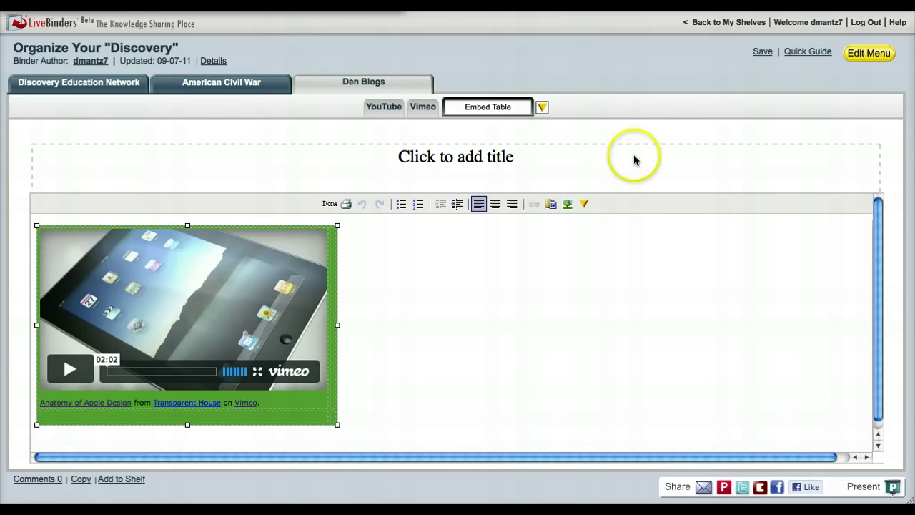
pyautogui.click(118, 81)
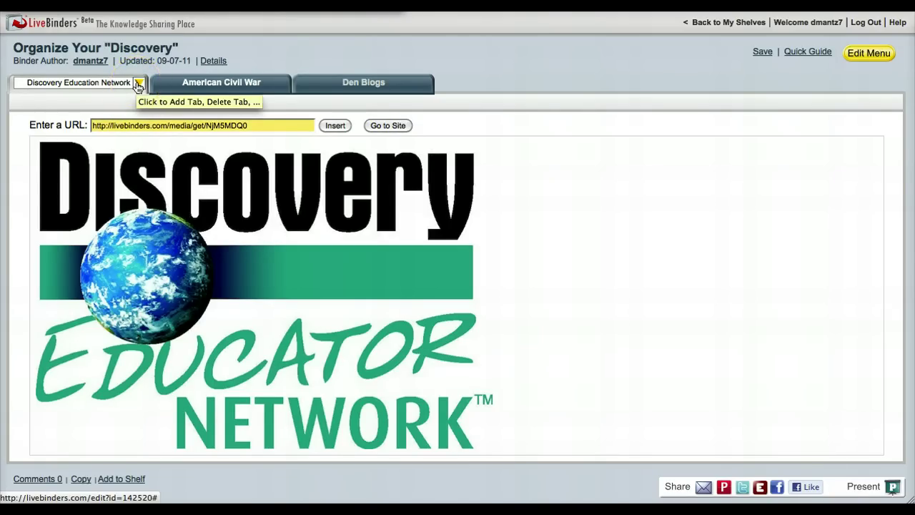
pyautogui.tripleClick(252, 127)
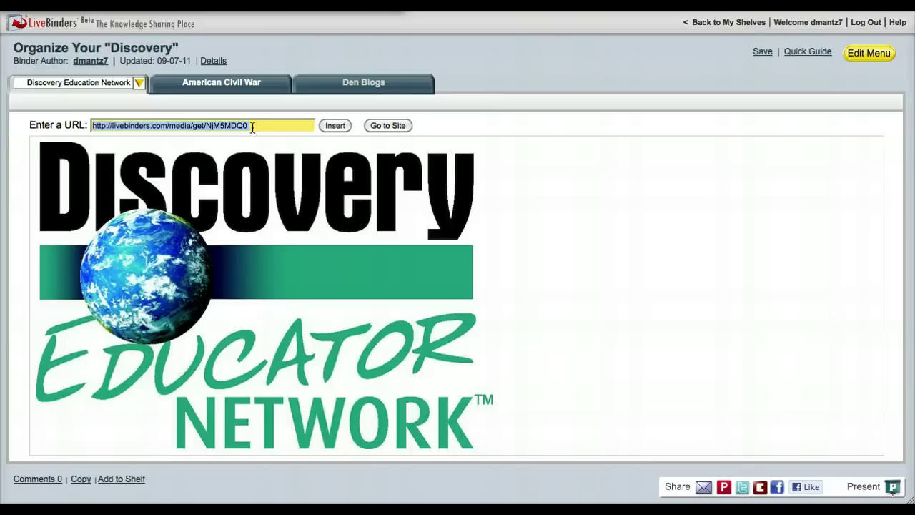
# Add a new subtab under Discovery Education Network and upload the photo IMG_0259 from the Larned DE album into it.
pyautogui.click(140, 84)
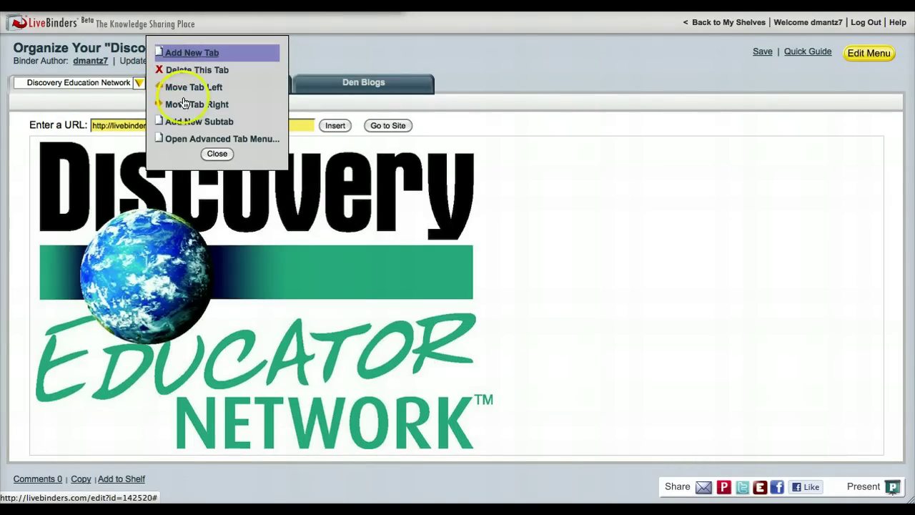
pyautogui.click(193, 124)
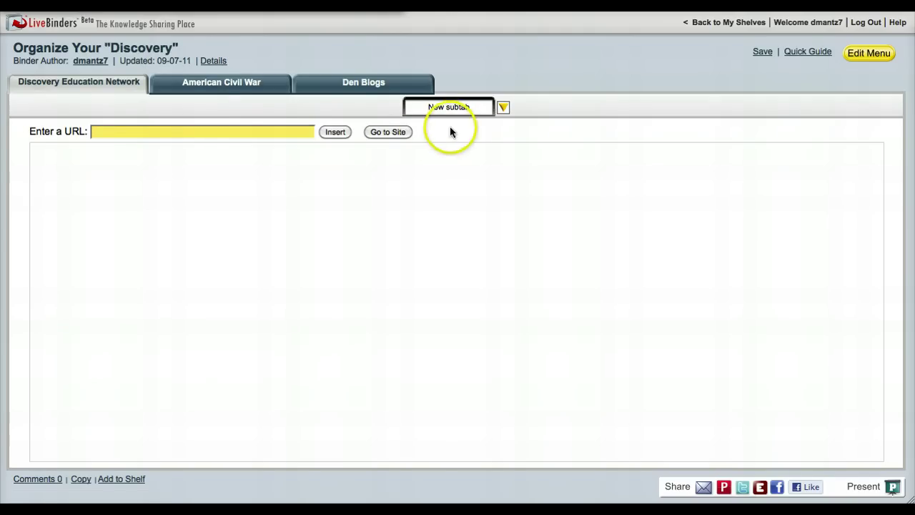
pyautogui.click(872, 52)
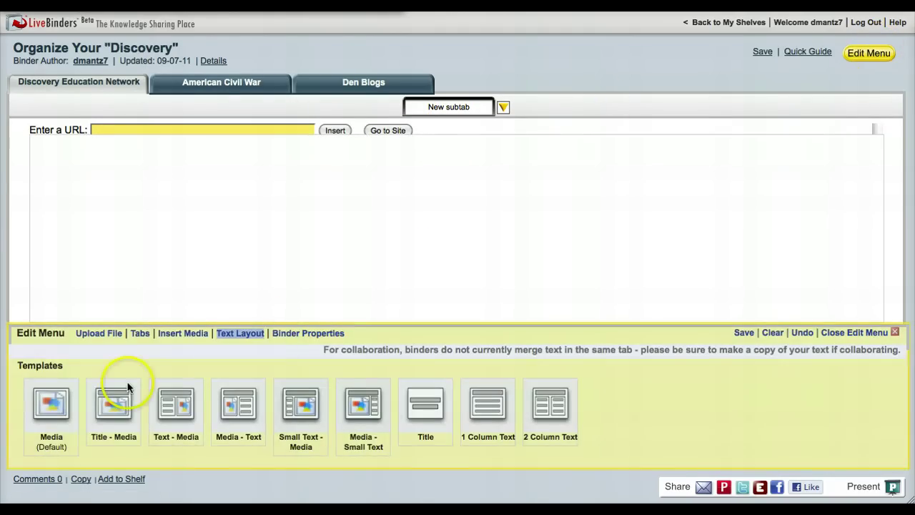
pyautogui.click(98, 333)
pyautogui.click(160, 406)
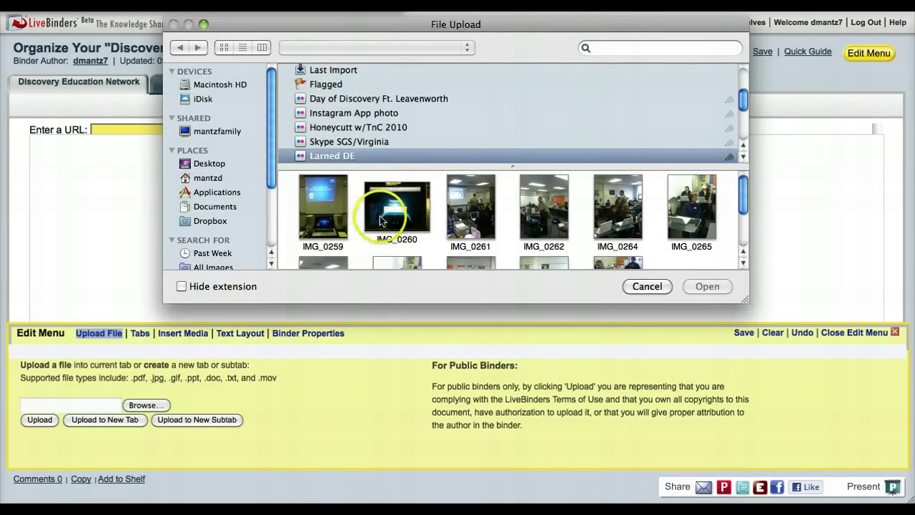
pyautogui.click(329, 198)
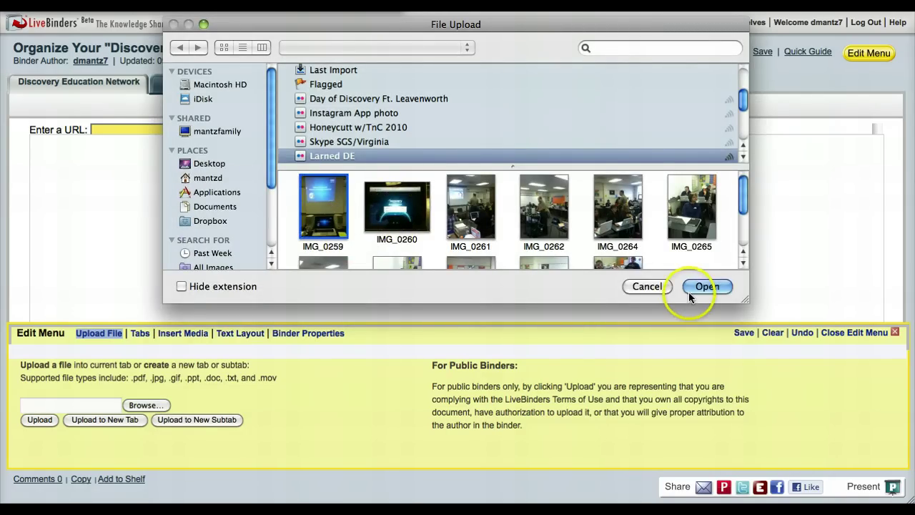
pyautogui.click(690, 291)
pyautogui.click(56, 422)
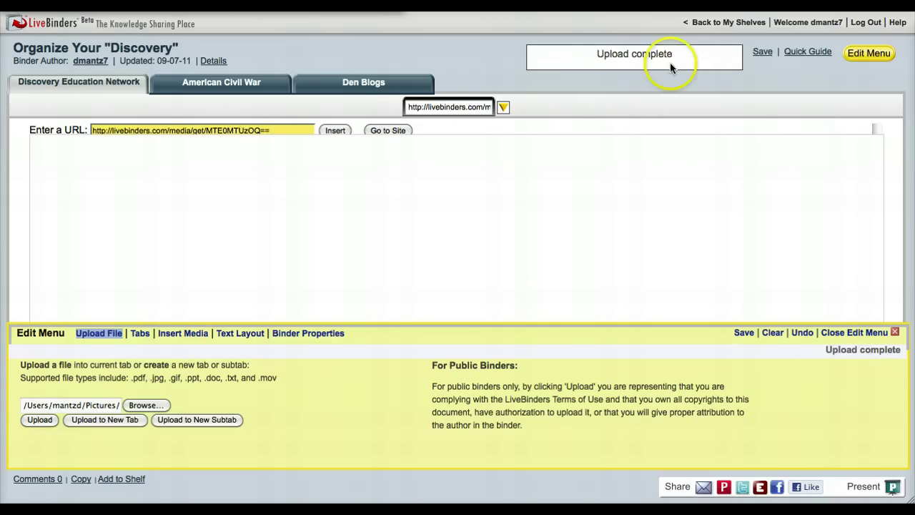
pyautogui.tripleClick(284, 131)
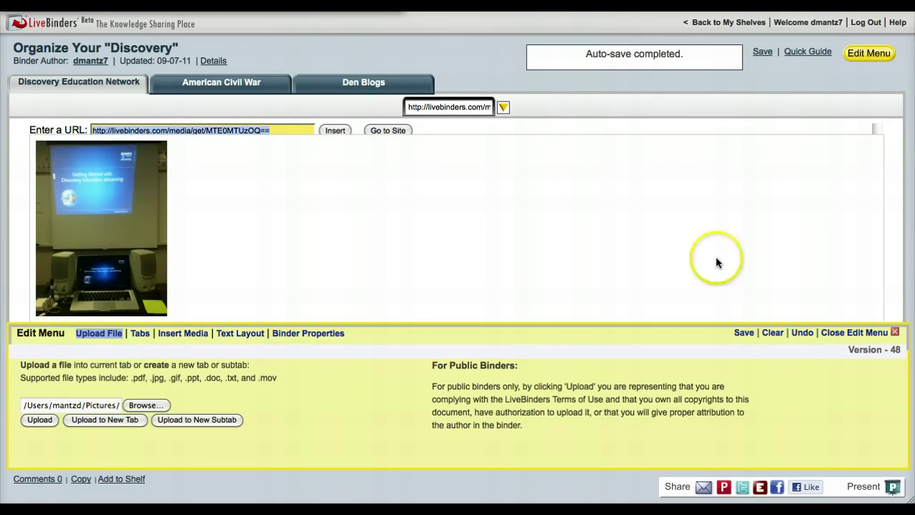
pyautogui.click(850, 333)
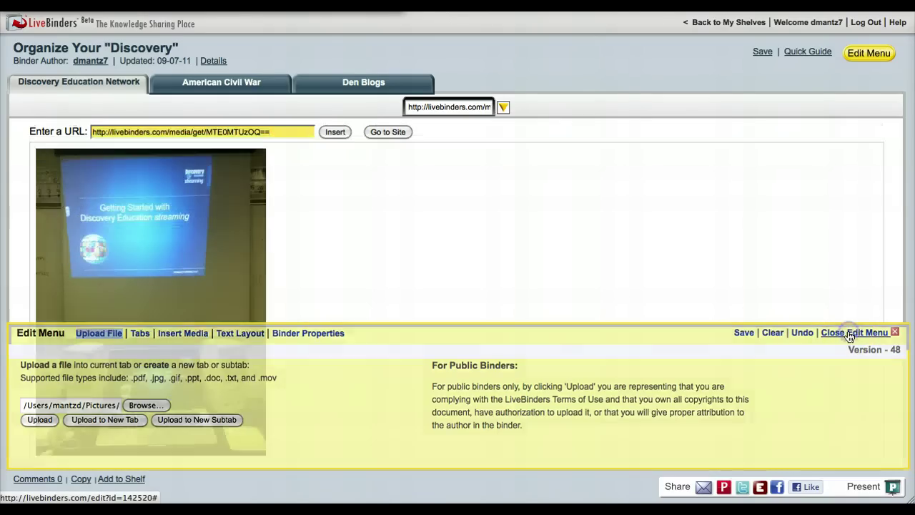
# Copy the image URL of the logo on the main Discovery Education Network tab.
pyautogui.click(93, 83)
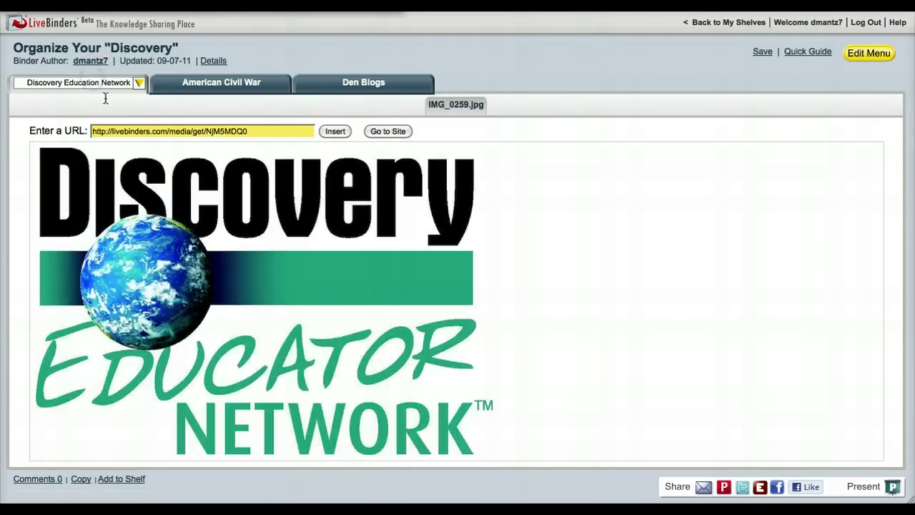
pyautogui.tripleClick(238, 133)
pyautogui.hotkey('ctrl', 'c')
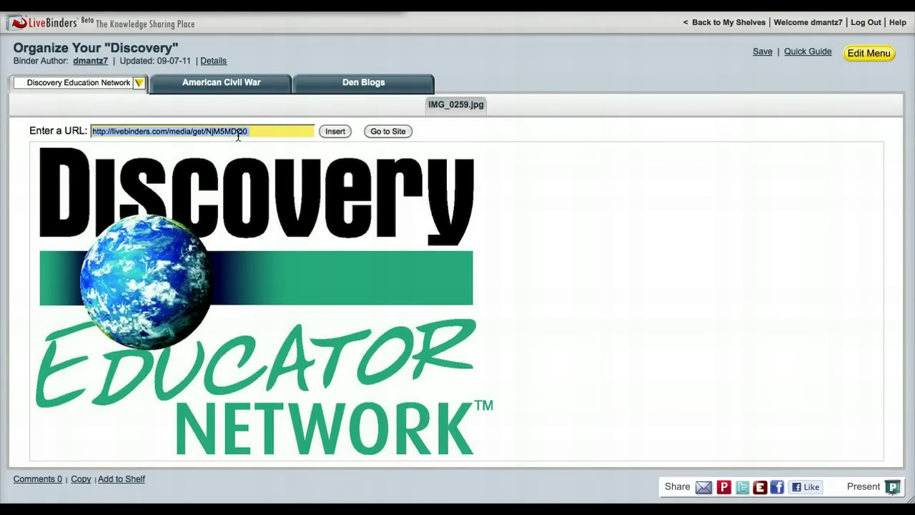
# Start a new image in the second cell of the Embed Table's first row and paste the copied logo URL as its source.
pyautogui.click(402, 89)
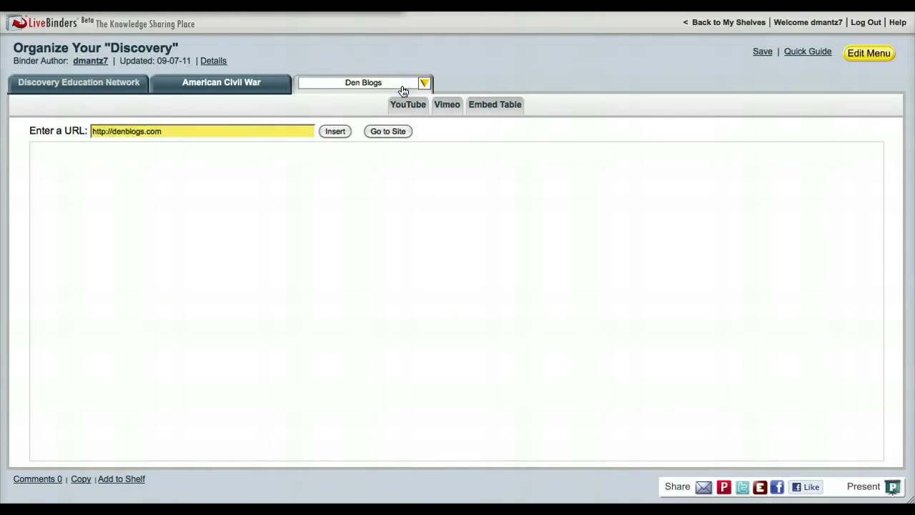
pyautogui.click(498, 106)
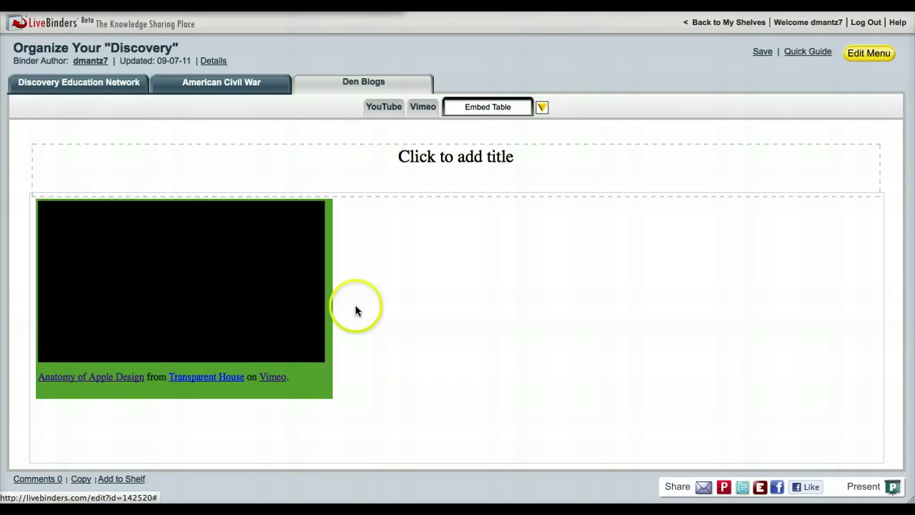
pyautogui.click(330, 298)
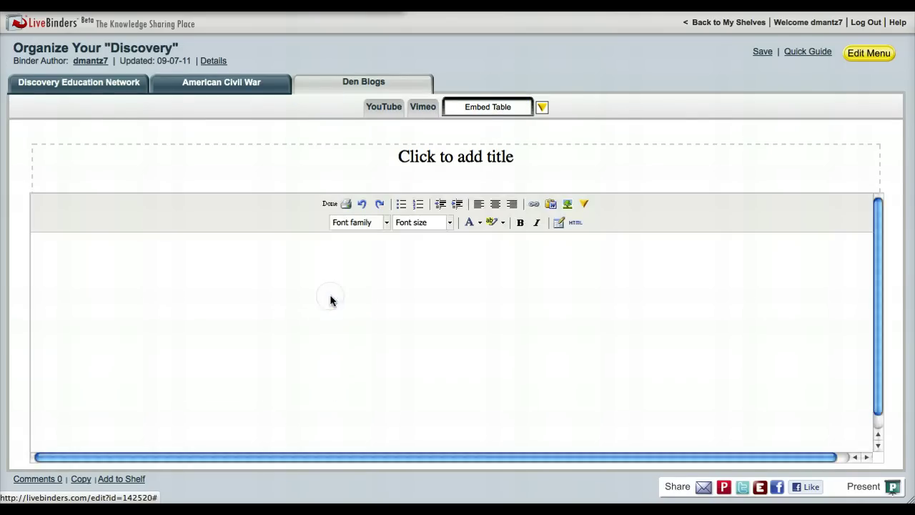
pyautogui.click(333, 293)
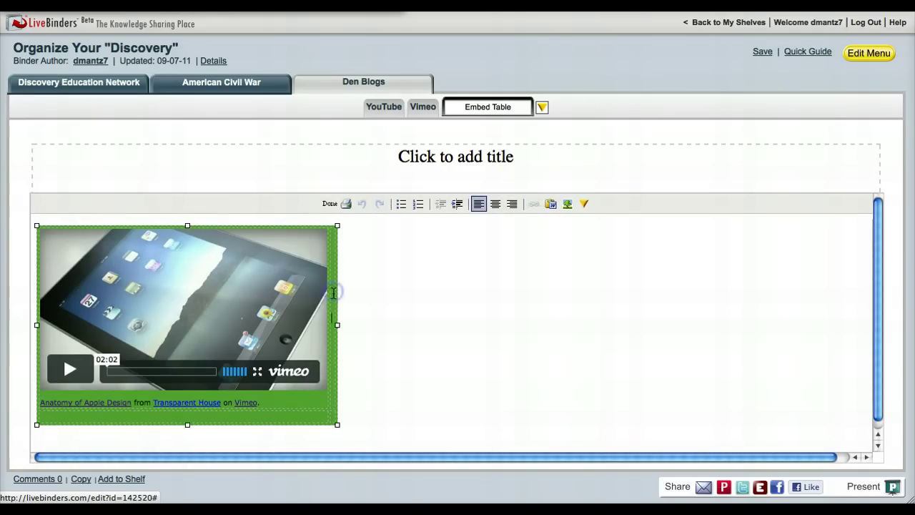
pyautogui.click(568, 205)
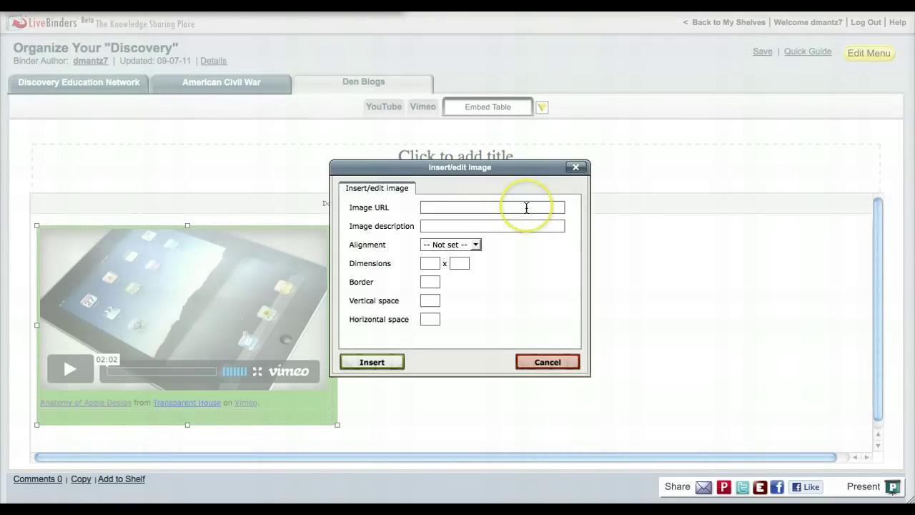
pyautogui.hotkey('ctrl', 'v')
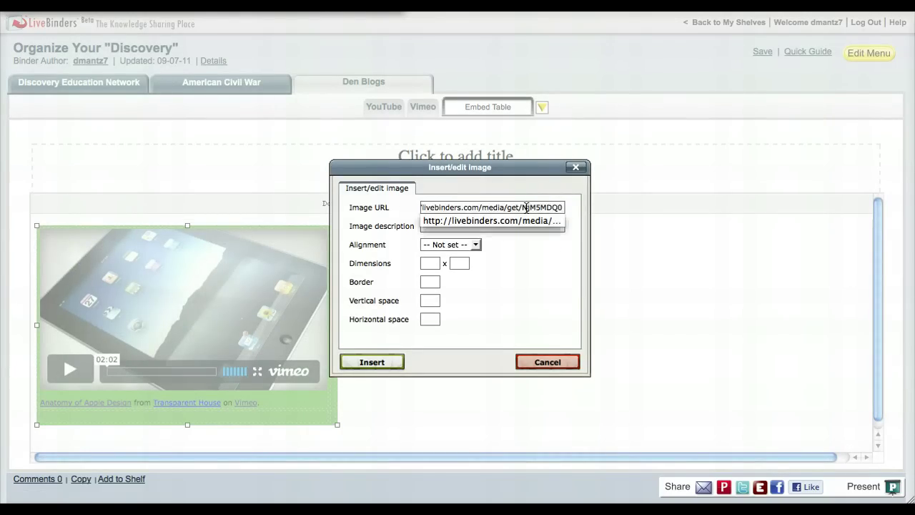
# Set the image description to "DEN Logo" and insert the image into the table.
pyautogui.click(535, 268)
pyautogui.click(521, 224)
pyautogui.write('DEN')
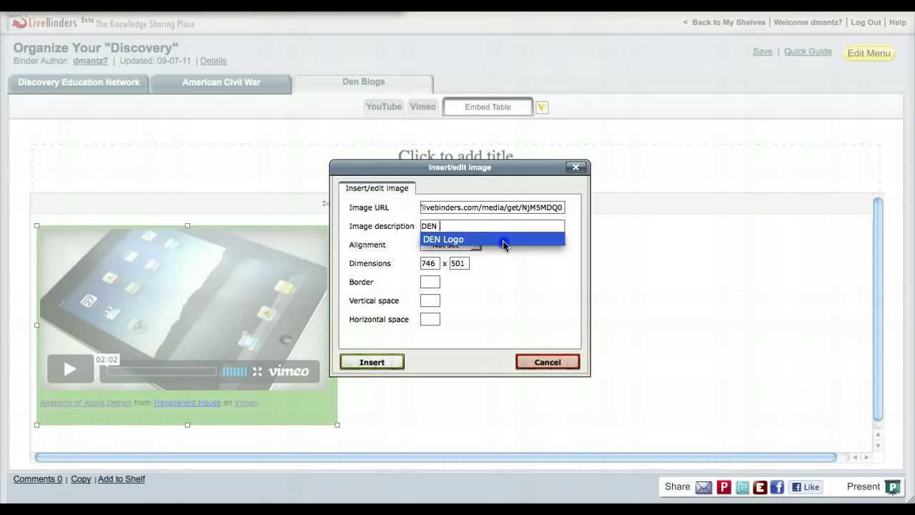
pyautogui.click(504, 240)
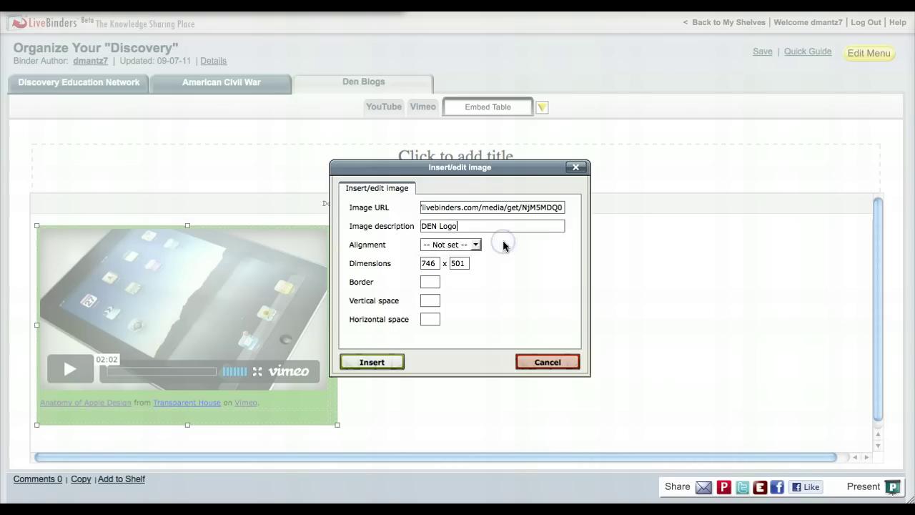
pyautogui.click(387, 363)
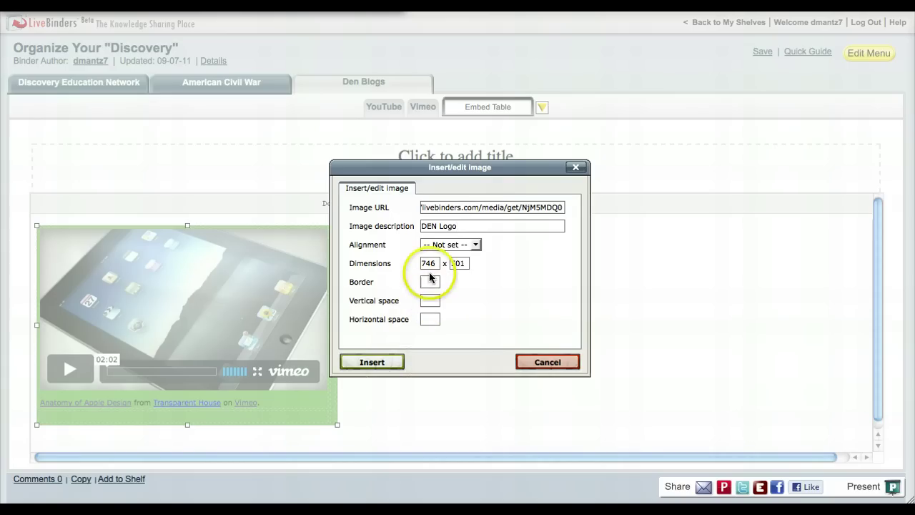
pyautogui.click(383, 365)
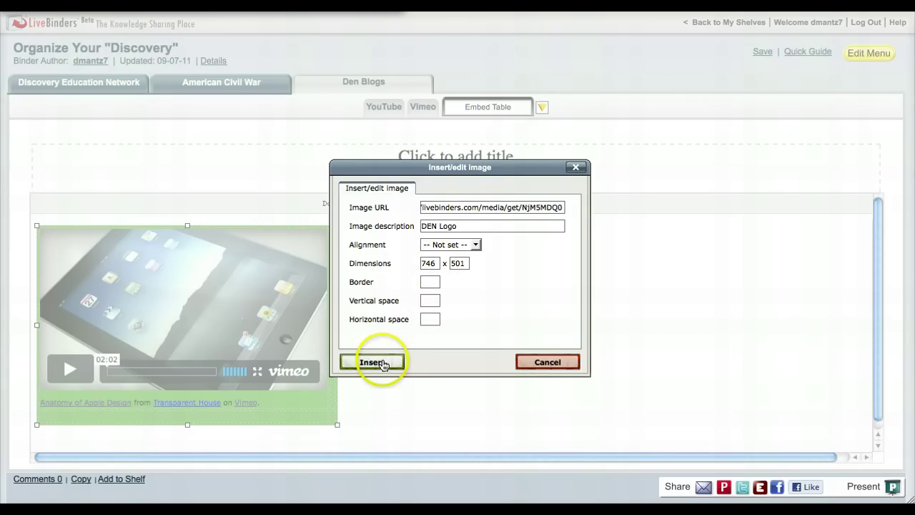
# Insert the DEN Logo image into the second cell of the table's first row and look over how large it is.
pyautogui.click(383, 364)
pyautogui.click(505, 350)
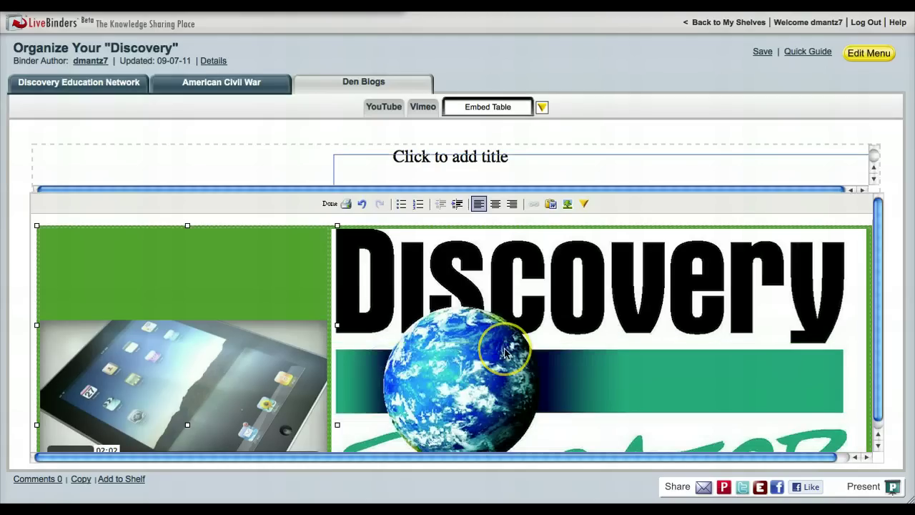
pyautogui.click(561, 348)
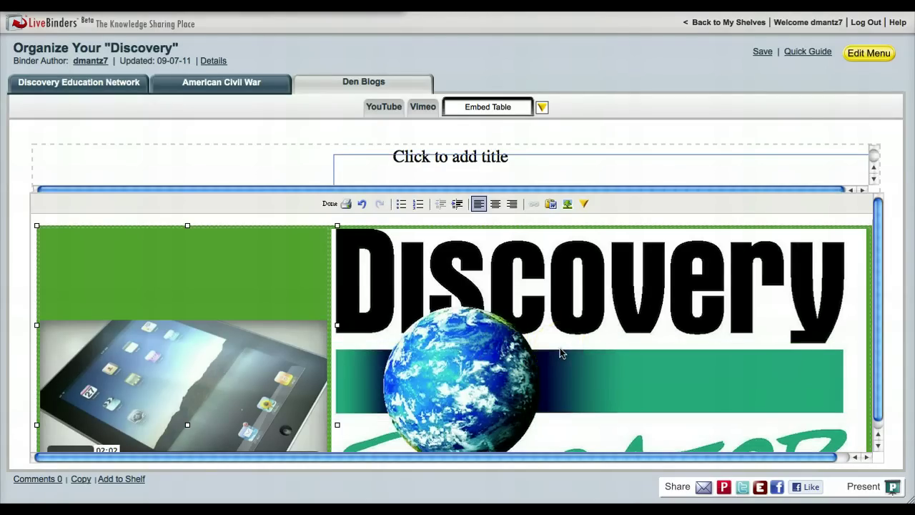
pyautogui.scroll(-3, 560, 348)
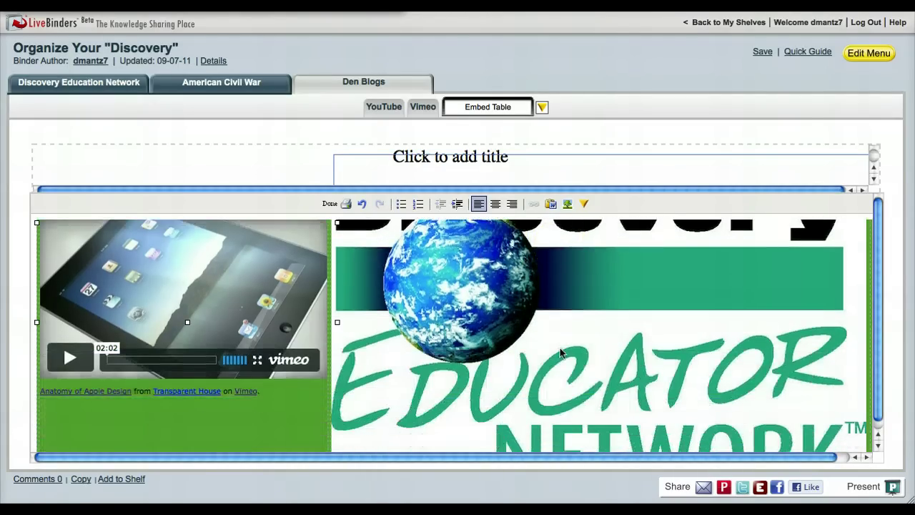
pyautogui.scroll(3, 561, 351)
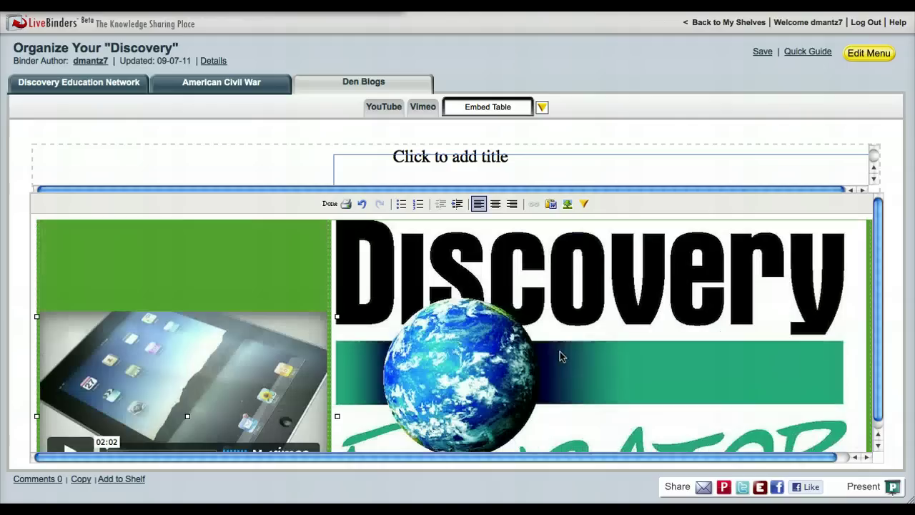
# In the Embed Table's HTML source, set the DEN logo's width to 446 and its height to 201, and apply the changes.
pyautogui.click(585, 205)
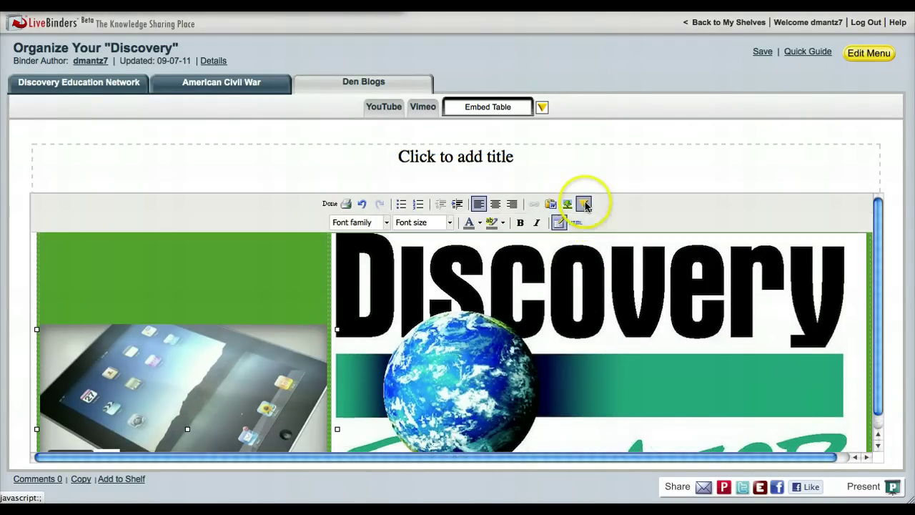
pyautogui.click(572, 221)
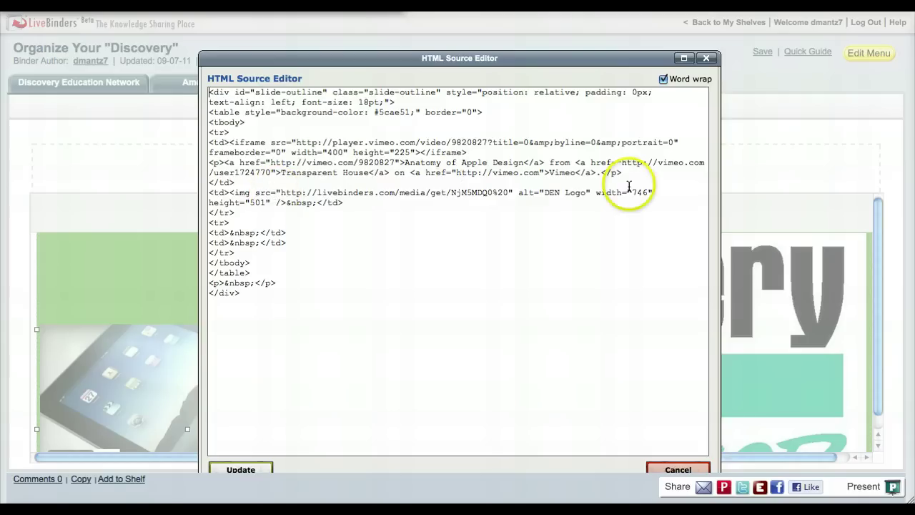
pyautogui.moveTo(631, 193); pyautogui.dragTo(636, 191)
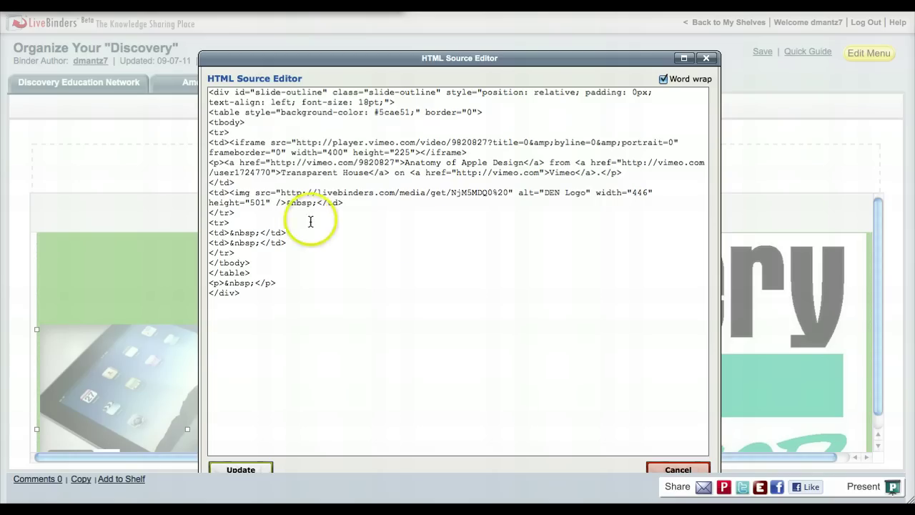
pyautogui.click(254, 203)
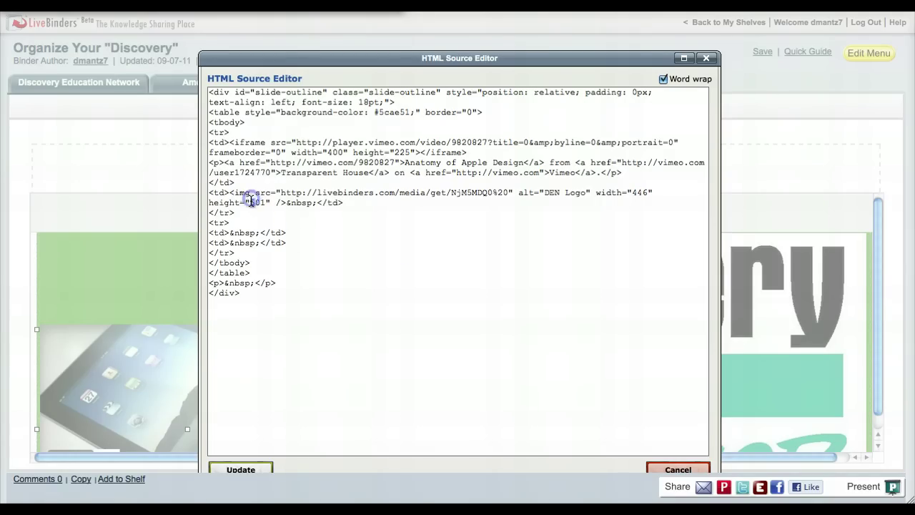
pyautogui.write('2')
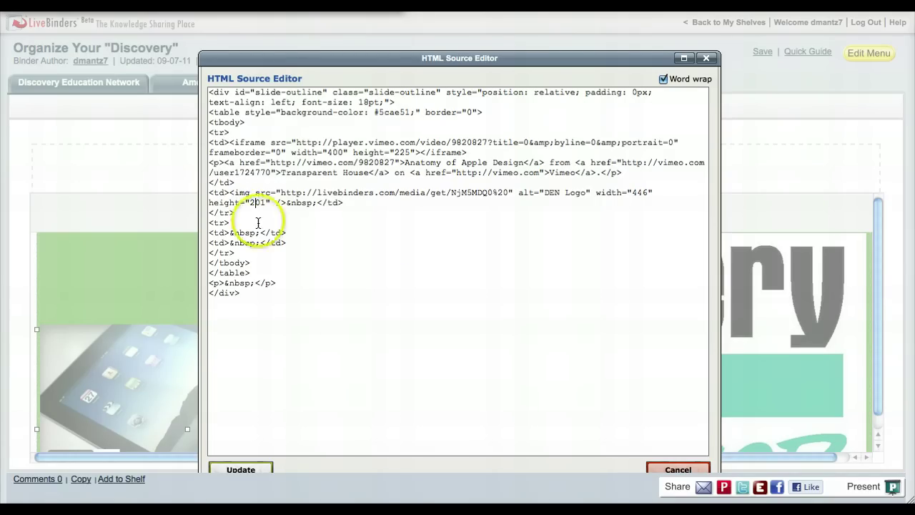
pyautogui.click(250, 470)
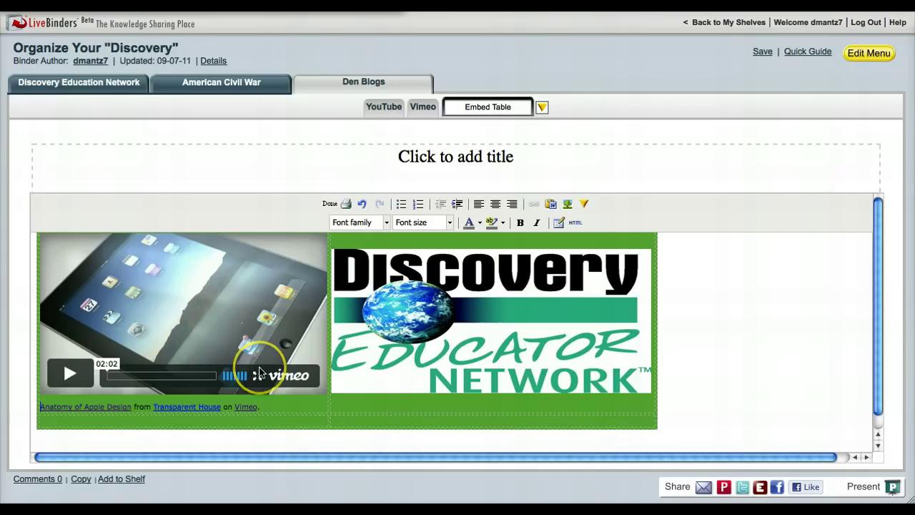
# Place the cursor in the first cell of the table's second row, and locate the TnCinteractive glog's embed code on the Glogster EDU dashboard.
pyautogui.click(280, 419)
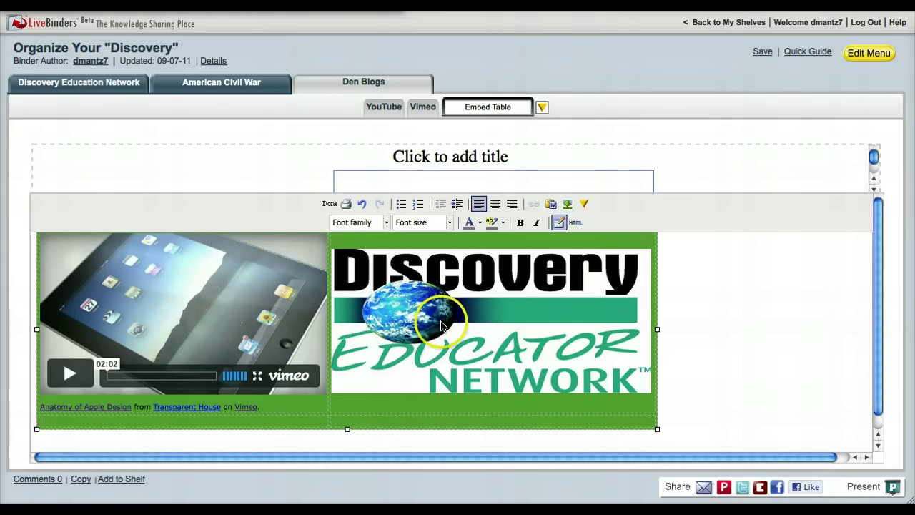
pyautogui.click(296, 420)
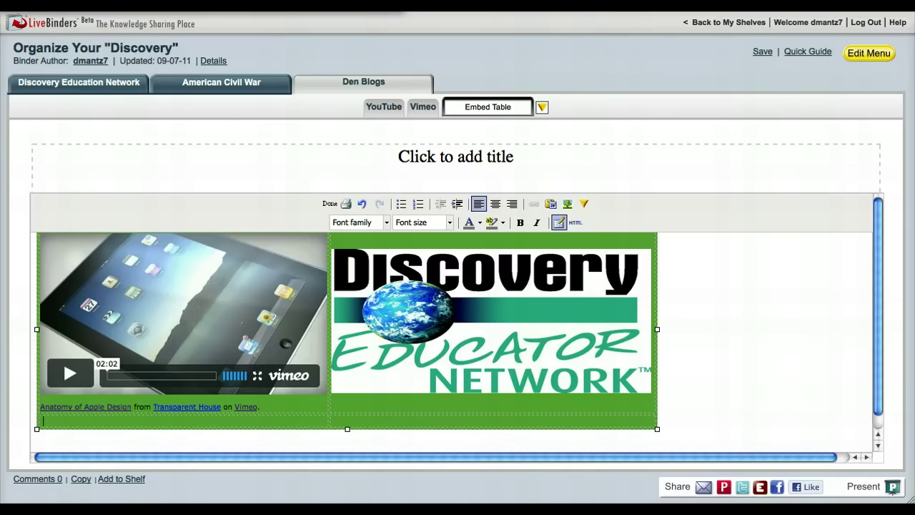
pyautogui.click(572, 6)
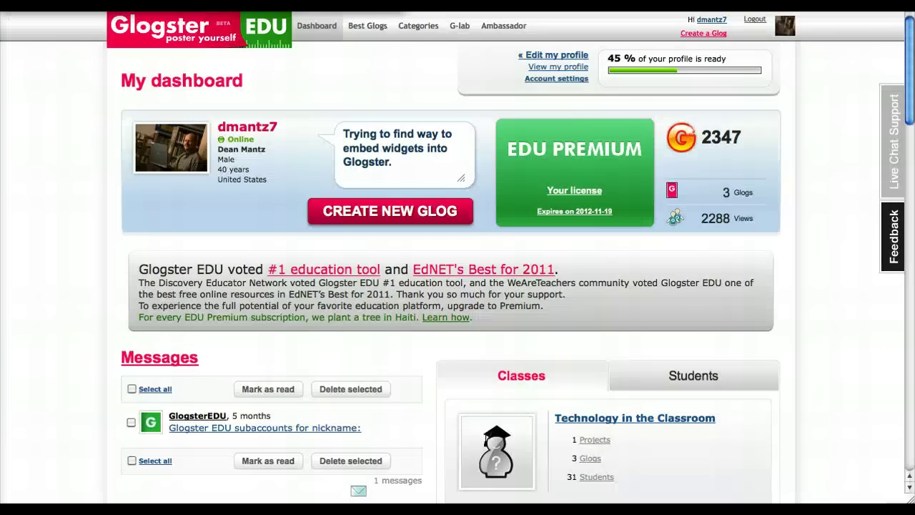
pyautogui.scroll(-4, 474, 376)
pyautogui.scroll(-10, 472, 375)
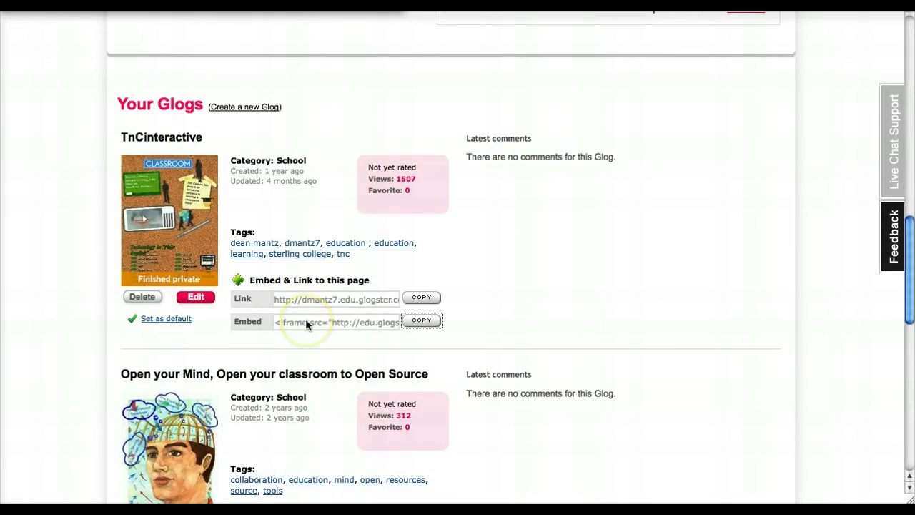
pyautogui.click(306, 321)
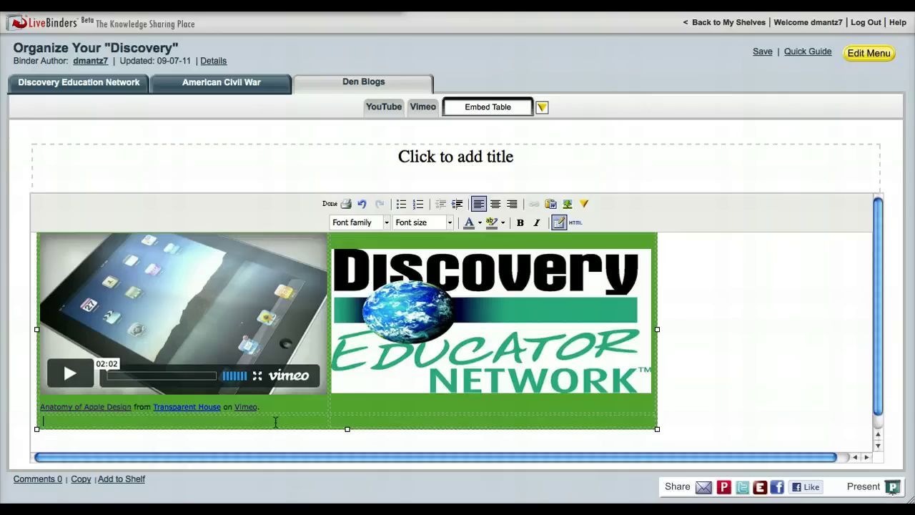
# Open the table's HTML source and replace the blank placeholder in the second row's first cell with the clipboard contents.
pyautogui.click(575, 224)
pyautogui.click(333, 265)
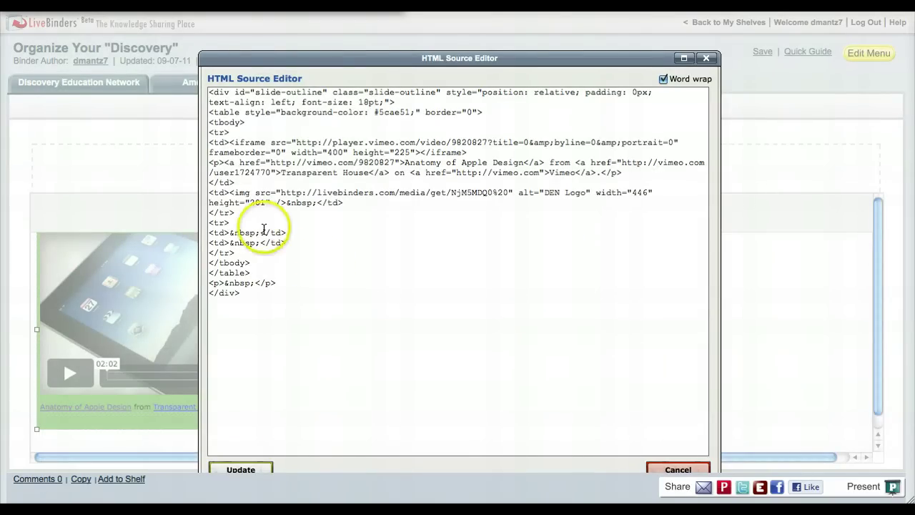
pyautogui.moveTo(260, 232); pyautogui.dragTo(229, 233)
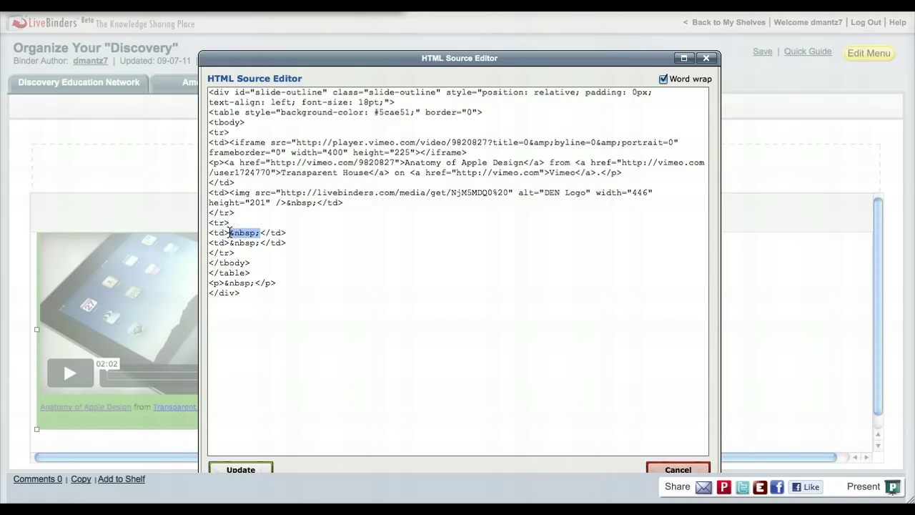
pyautogui.write('http://livebinders.com/media/get/NjM5MDQ0')
# Copy the TnCinteractive glog's embed code from Glogster EDU and paste it over the logo URL in the second row's first cell.
pyautogui.click(445, 233)
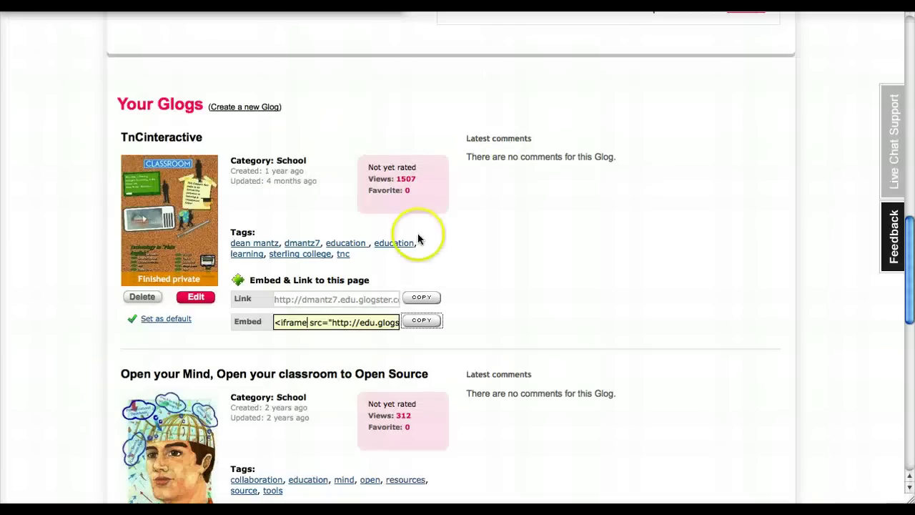
pyautogui.click(419, 322)
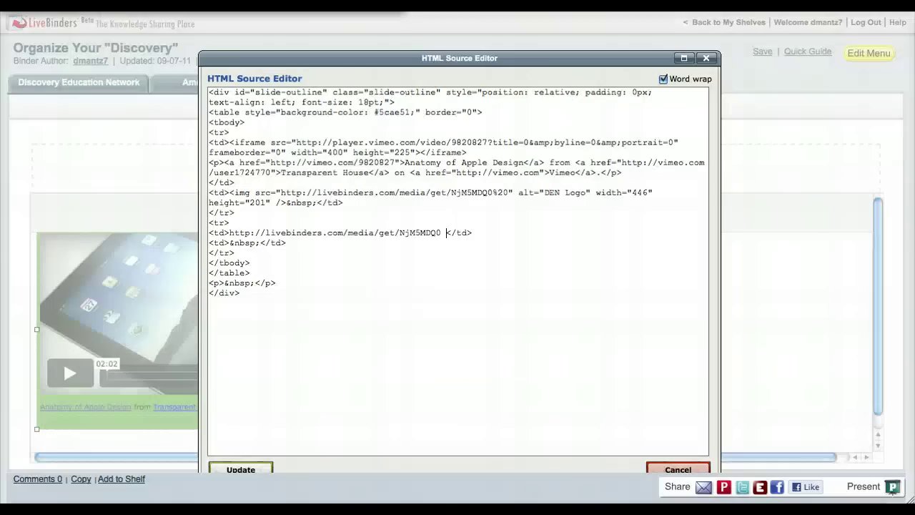
pyautogui.click(447, 232)
pyautogui.moveTo(447, 232); pyautogui.dragTo(226, 234)
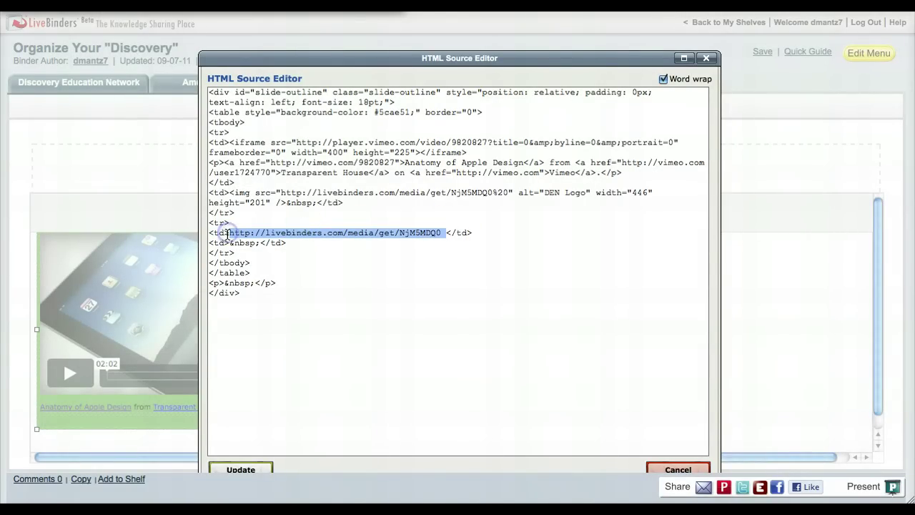
pyautogui.hotkey('ctrl', 'v')
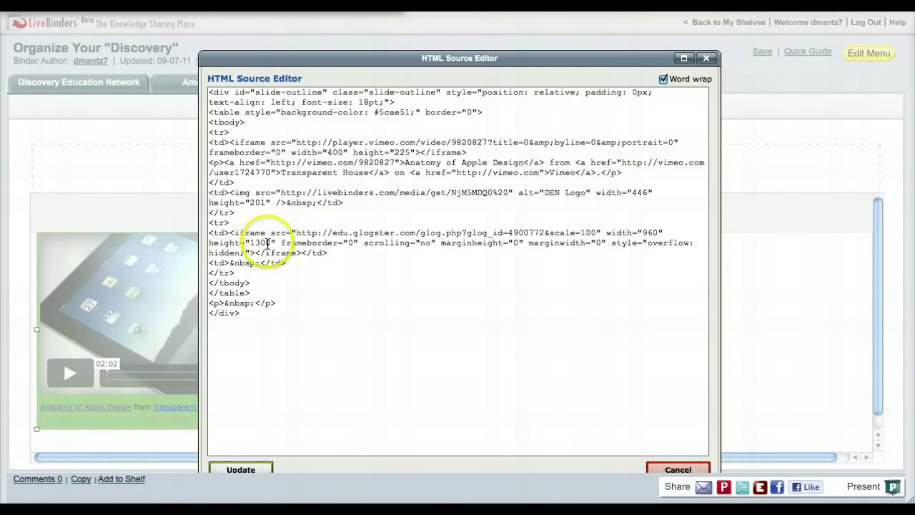
# Update the table with the glog's embed code at its original dimensions and finish editing the Embed Table content.
pyautogui.doubleClick(254, 243)
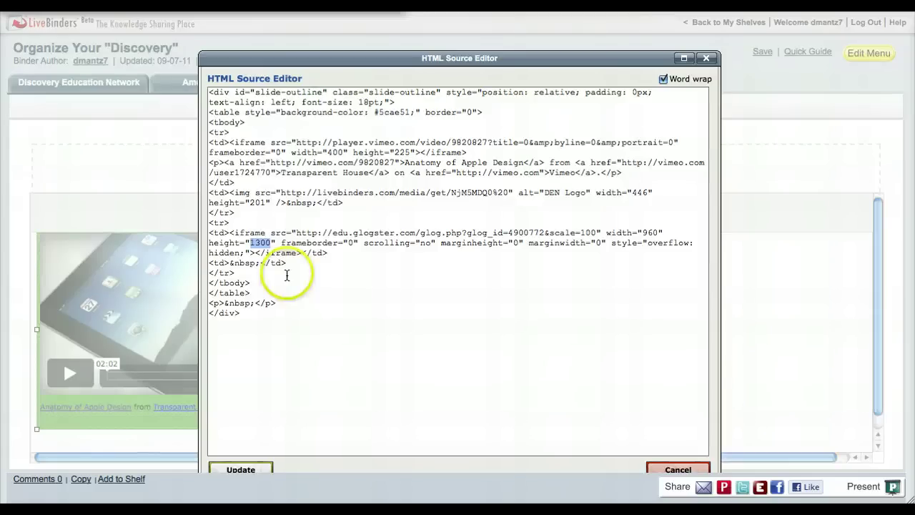
pyautogui.click(261, 243)
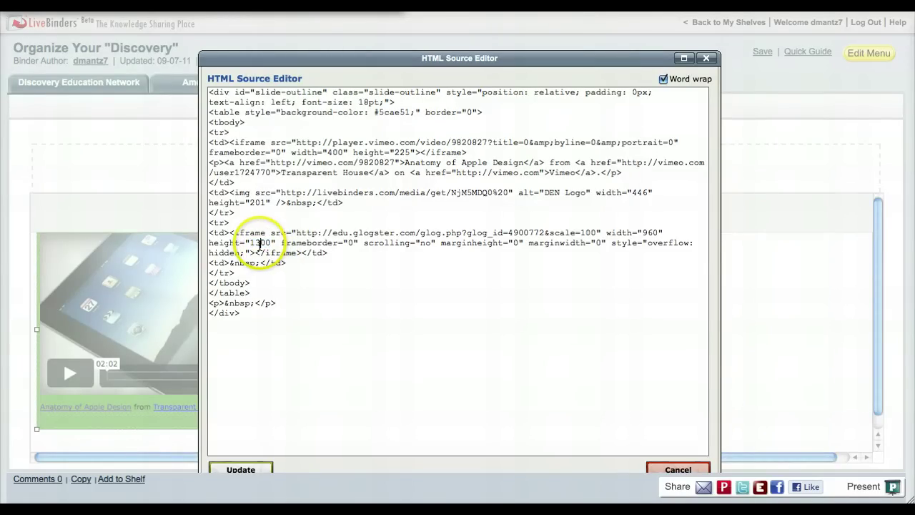
pyautogui.click(313, 279)
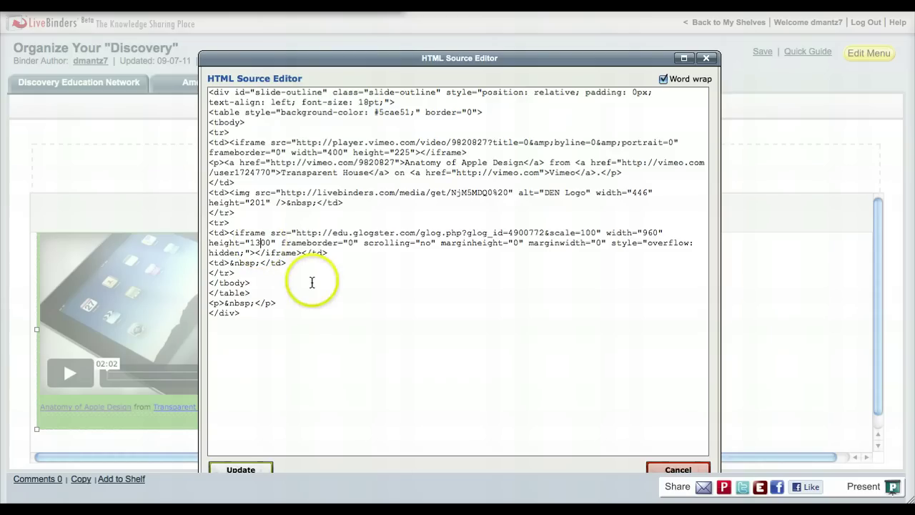
pyautogui.click(218, 234)
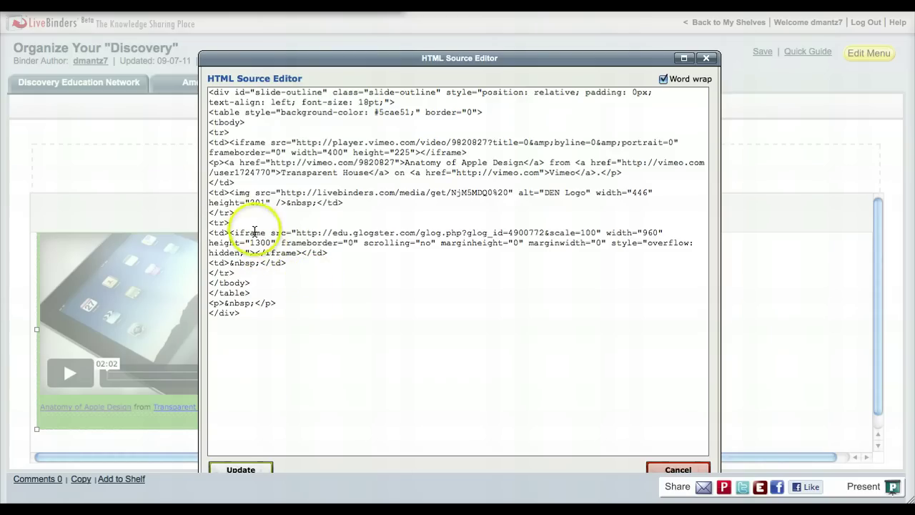
pyautogui.click(243, 469)
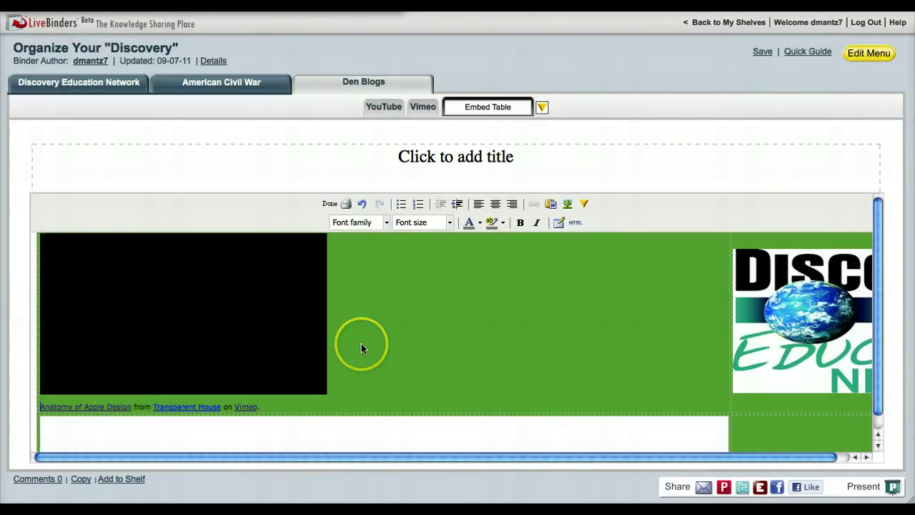
pyautogui.scroll(-3, 361, 348)
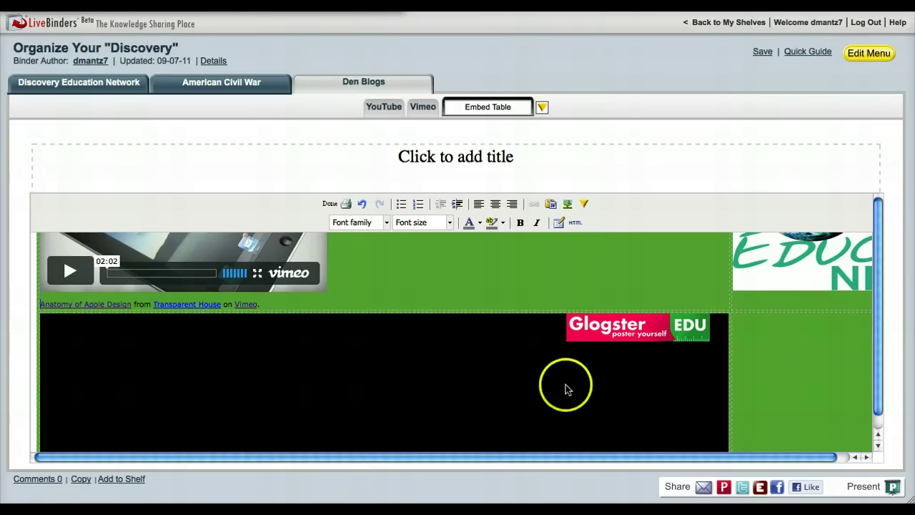
pyautogui.click(329, 205)
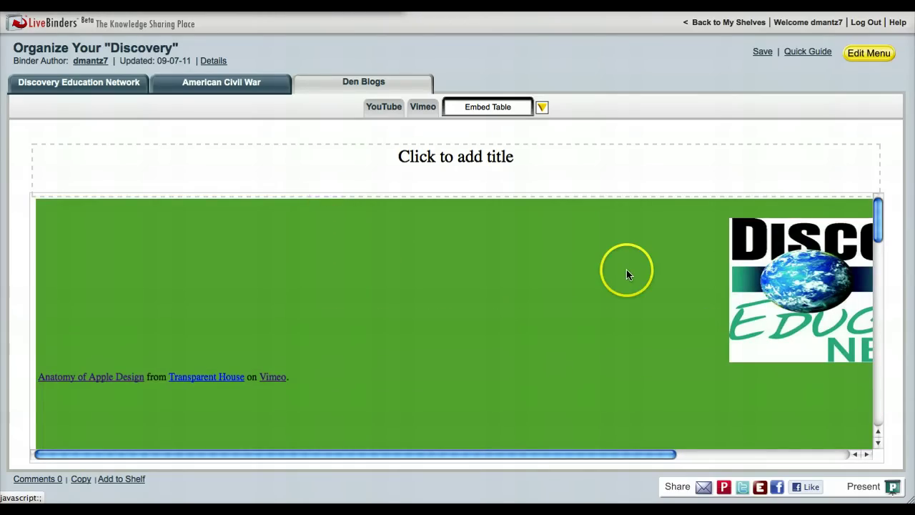
# Reopen the Embed Table content's HTML source, set the Glogster embed's scale to 50 and update the table.
pyautogui.scroll(-3, 627, 274)
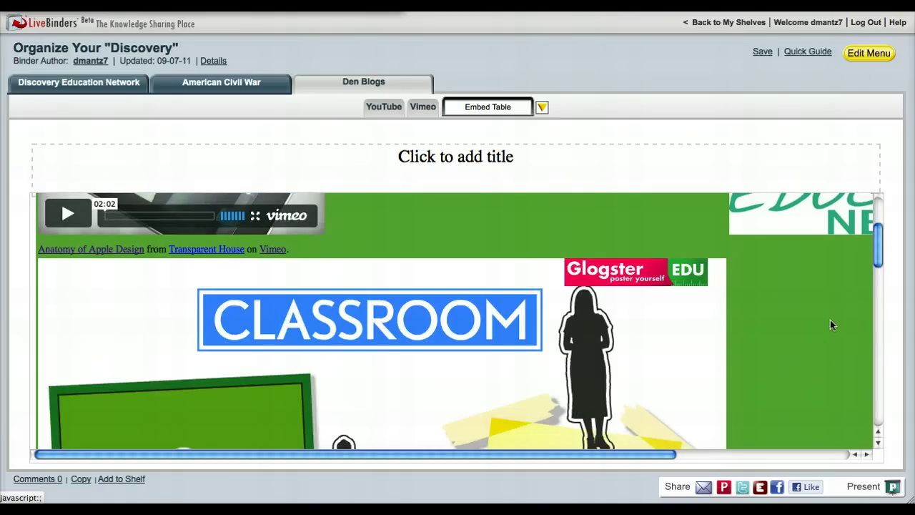
pyautogui.scroll(-10, 830, 320)
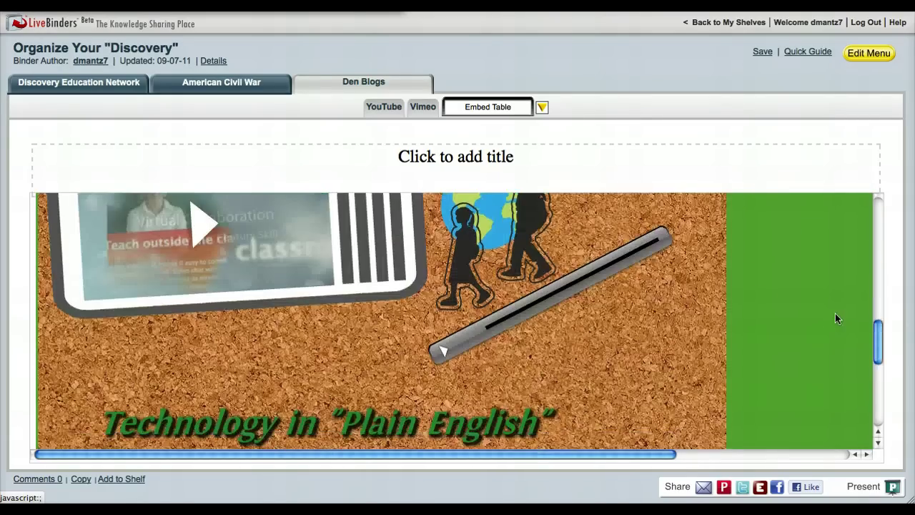
pyautogui.scroll(10, 837, 315)
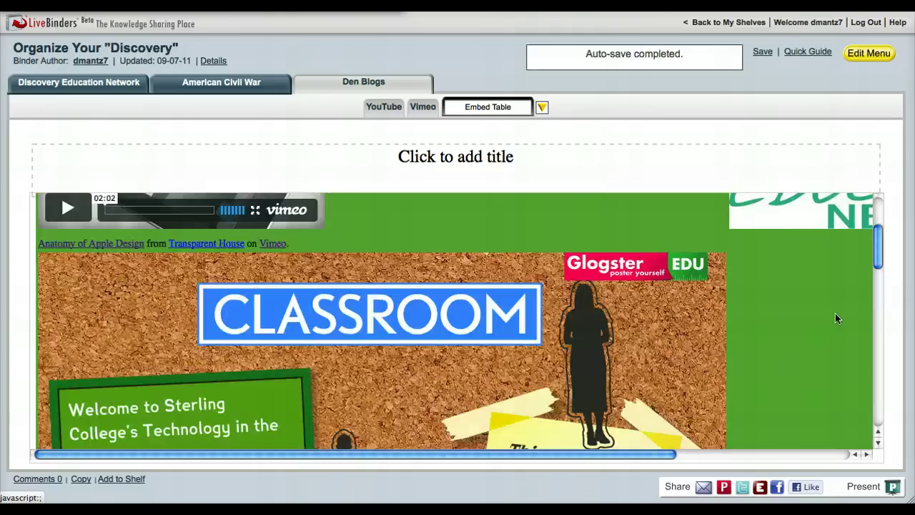
pyautogui.scroll(3, 835, 313)
pyautogui.click(636, 259)
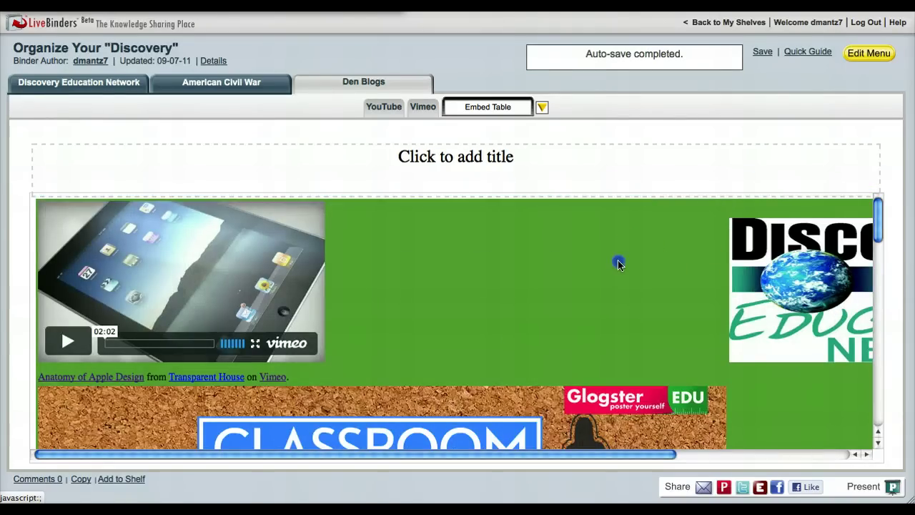
pyautogui.click(618, 264)
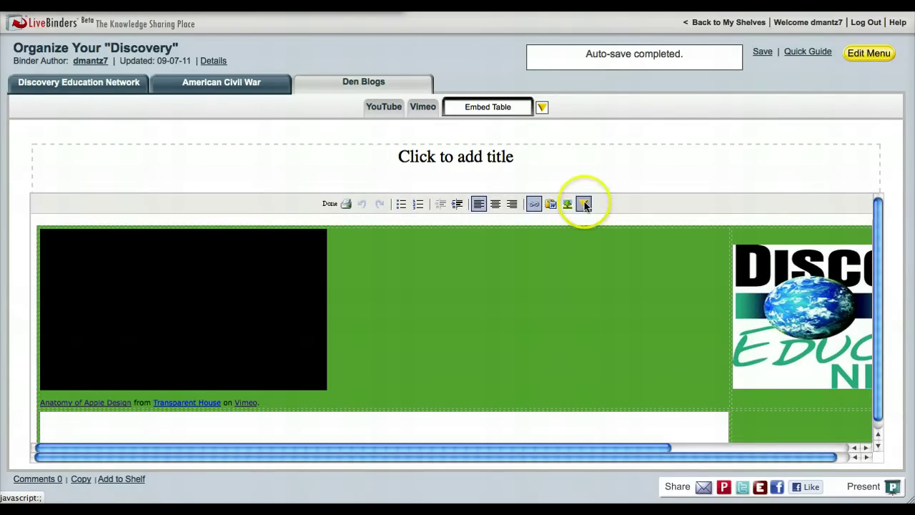
pyautogui.click(584, 204)
pyautogui.click(570, 222)
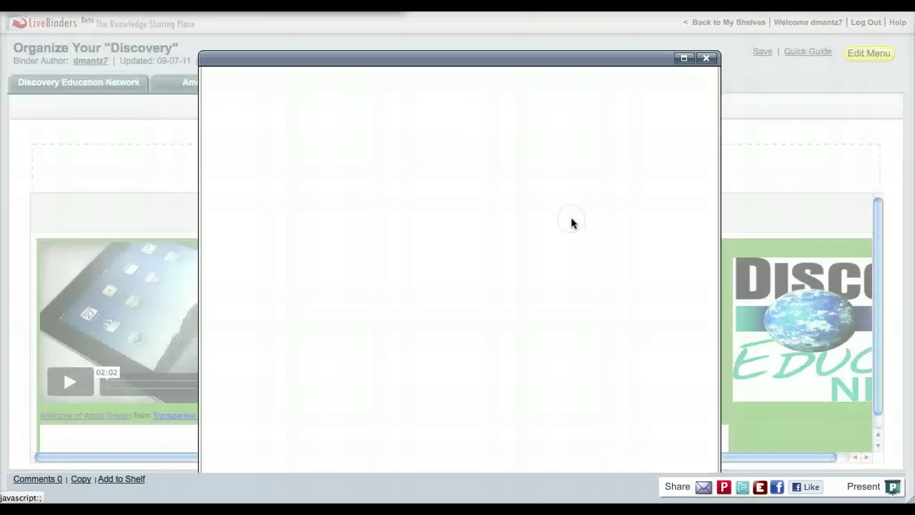
pyautogui.click(429, 249)
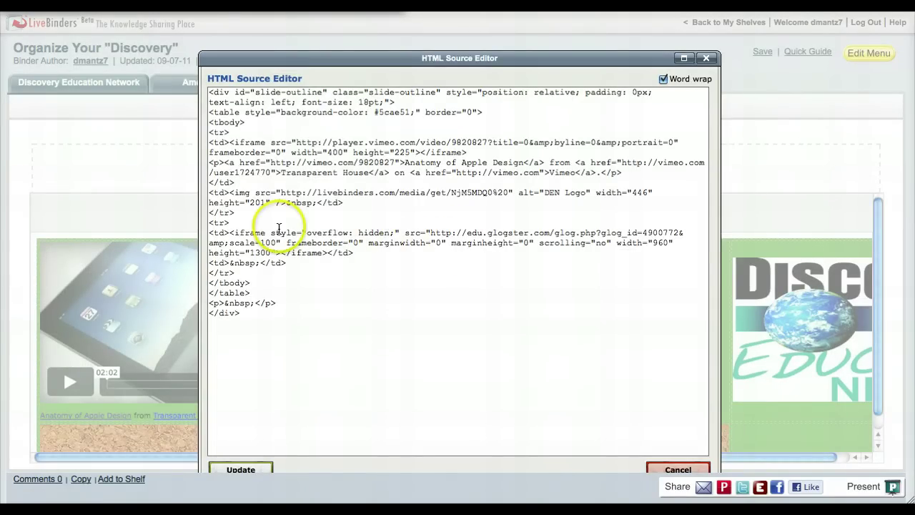
pyautogui.moveTo(276, 241); pyautogui.dragTo(262, 242)
pyautogui.write('50')
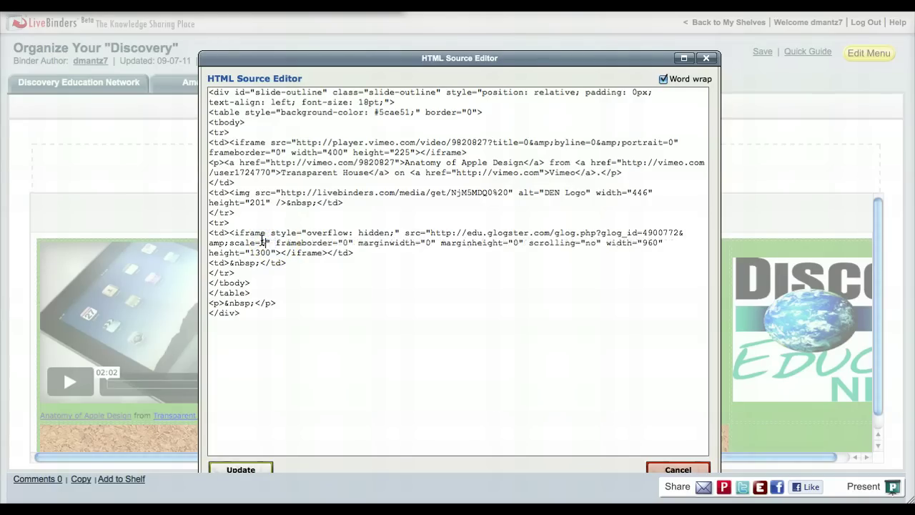
pyautogui.click(243, 471)
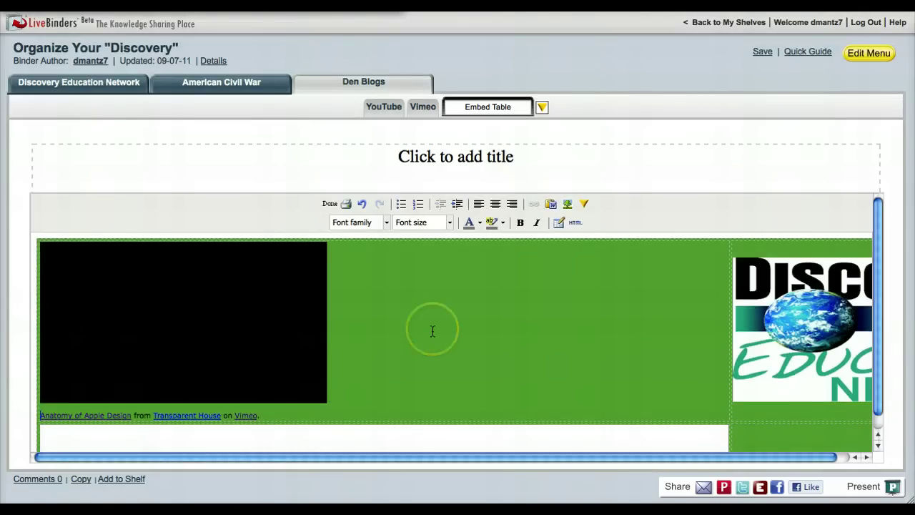
# Set the Glogster iframe's width to 480 and height to 750 in the HTML source and update the table.
pyautogui.scroll(-5, 432, 331)
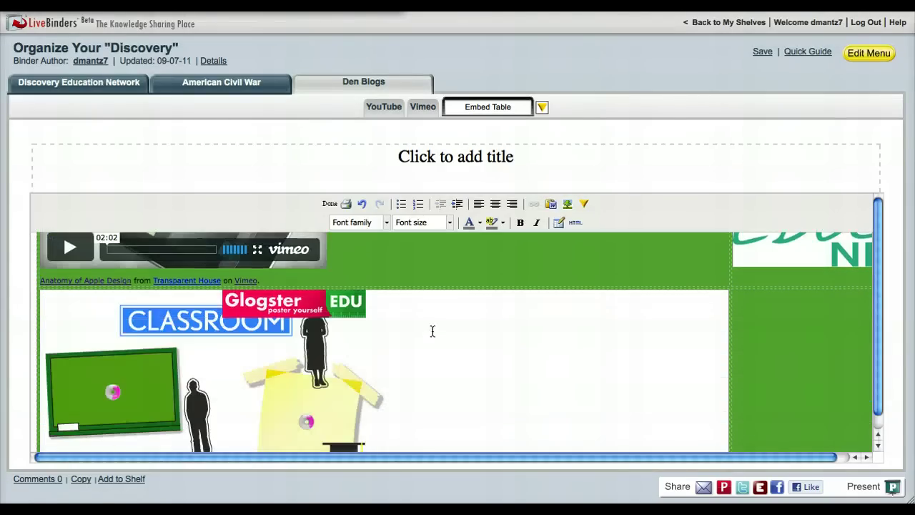
pyautogui.scroll(-4, 432, 331)
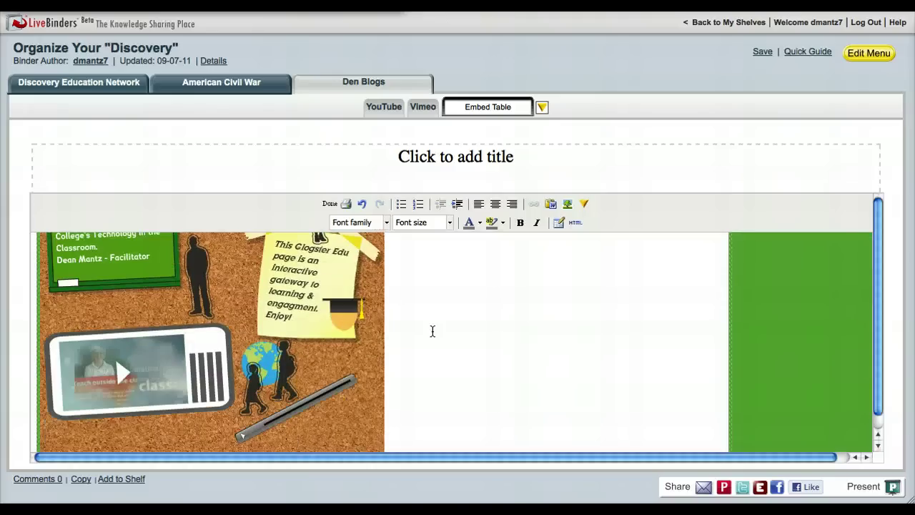
pyautogui.scroll(4, 433, 330)
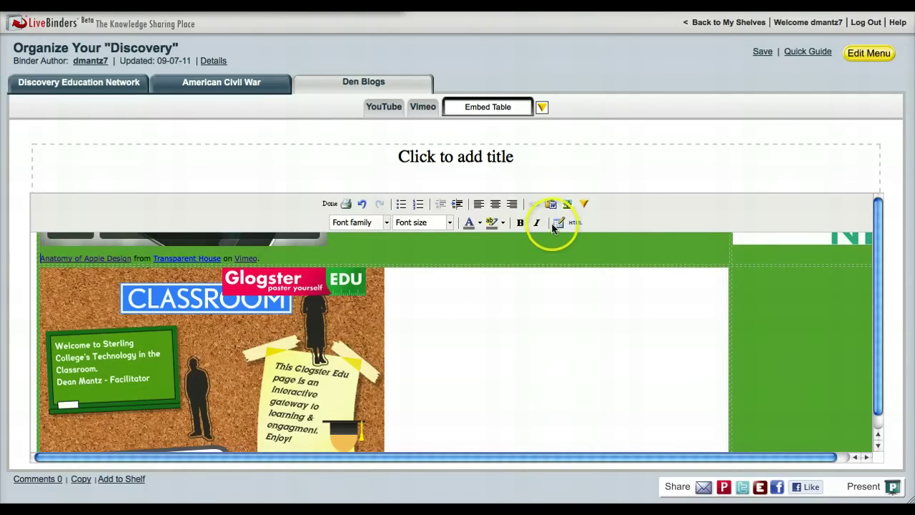
pyautogui.click(576, 225)
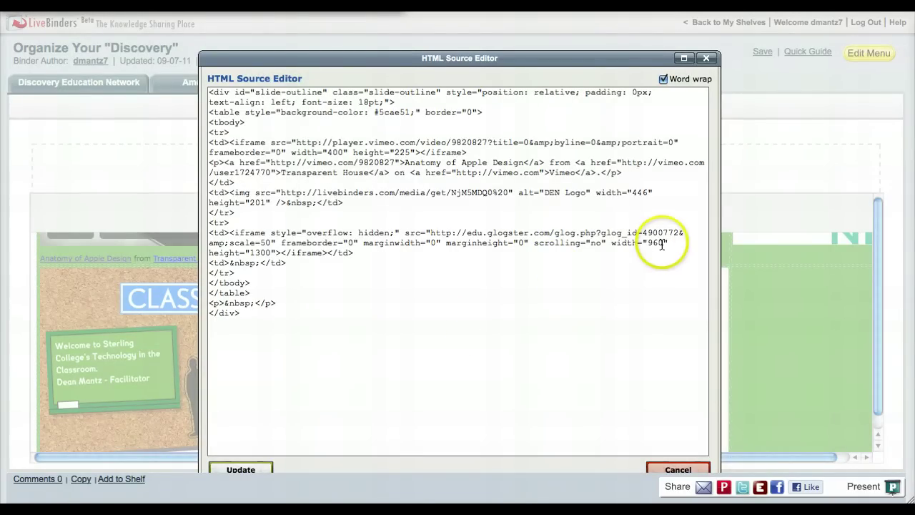
pyautogui.moveTo(663, 243); pyautogui.dragTo(650, 243)
pyautogui.press('BackSpace')
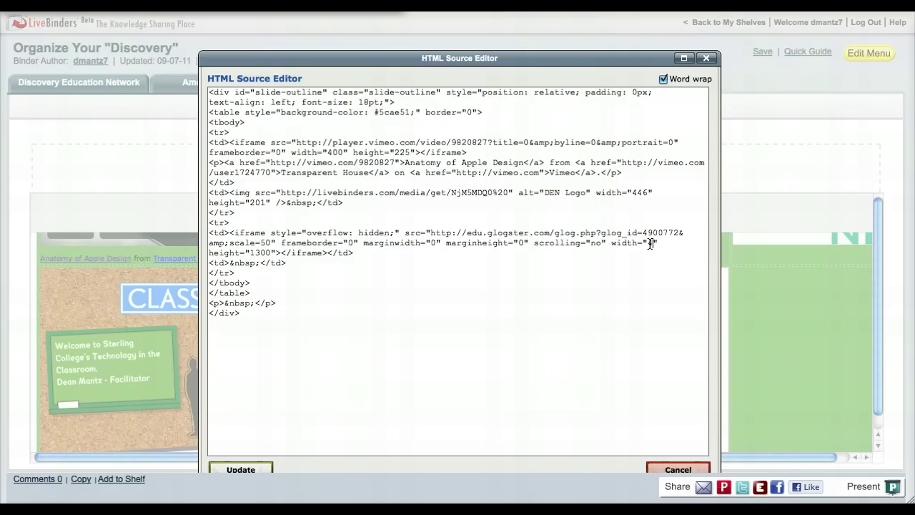
pyautogui.write('480')
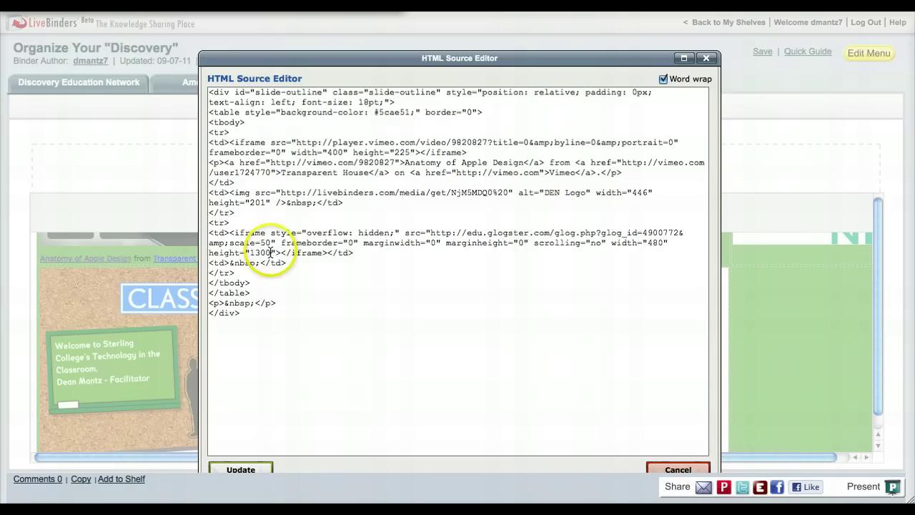
pyautogui.moveTo(270, 253); pyautogui.dragTo(251, 254)
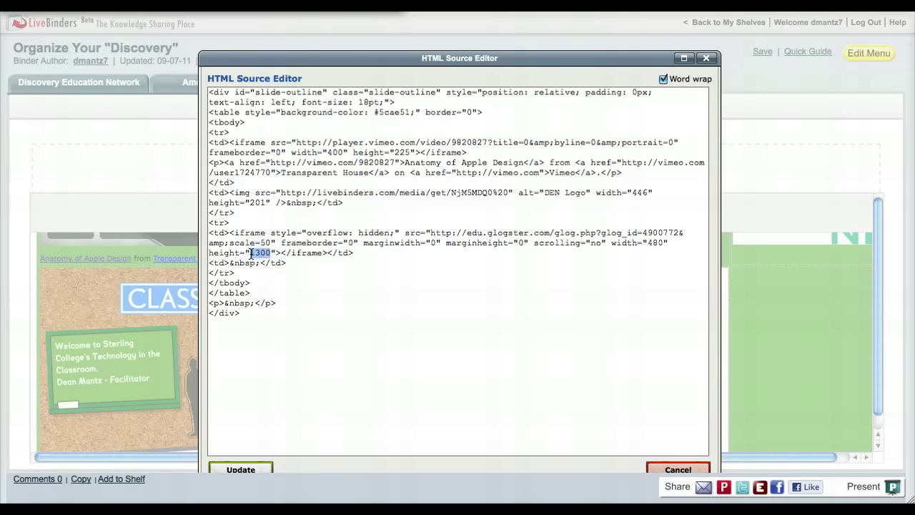
pyautogui.write('250')
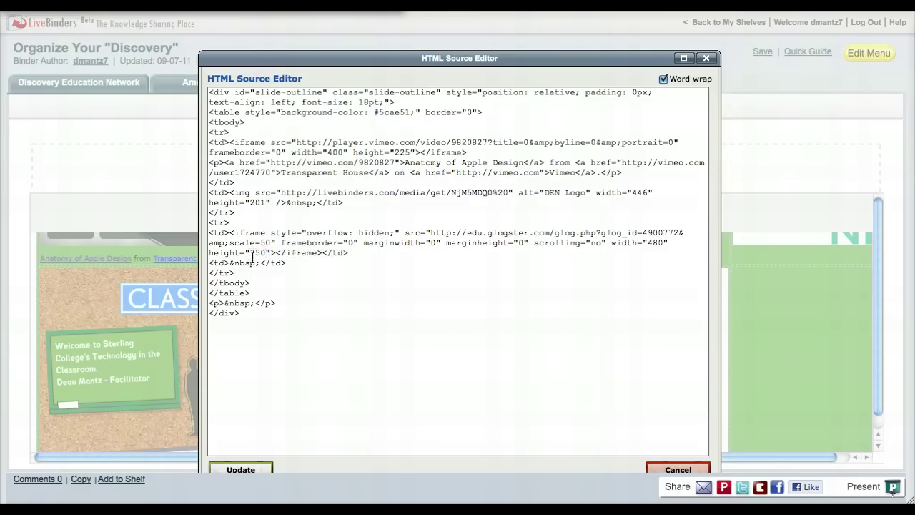
pyautogui.click(262, 263)
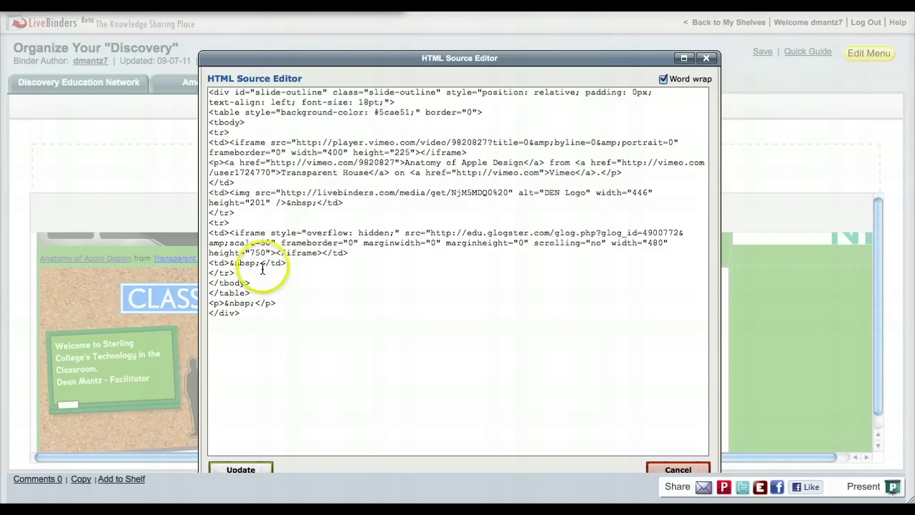
pyautogui.click(243, 469)
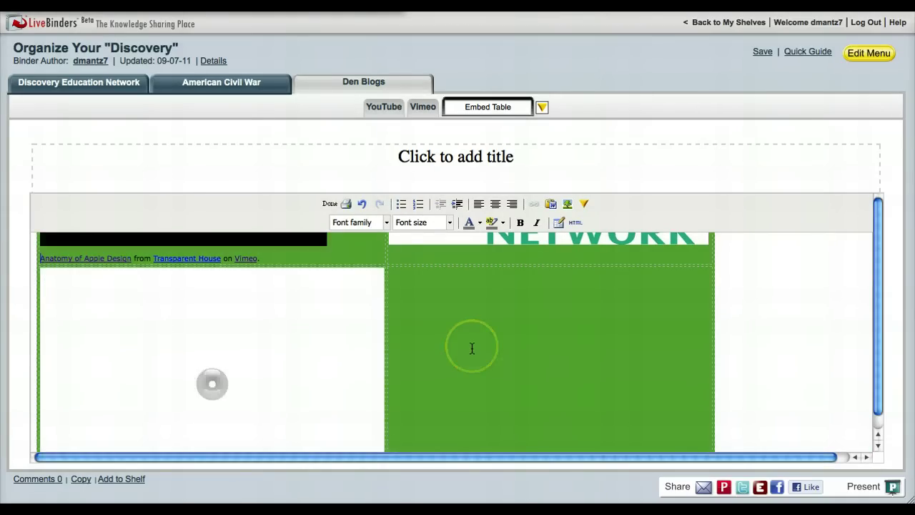
# Review the table with the resized glog and finish editing the Embed Table content.
pyautogui.scroll(5, 472, 348)
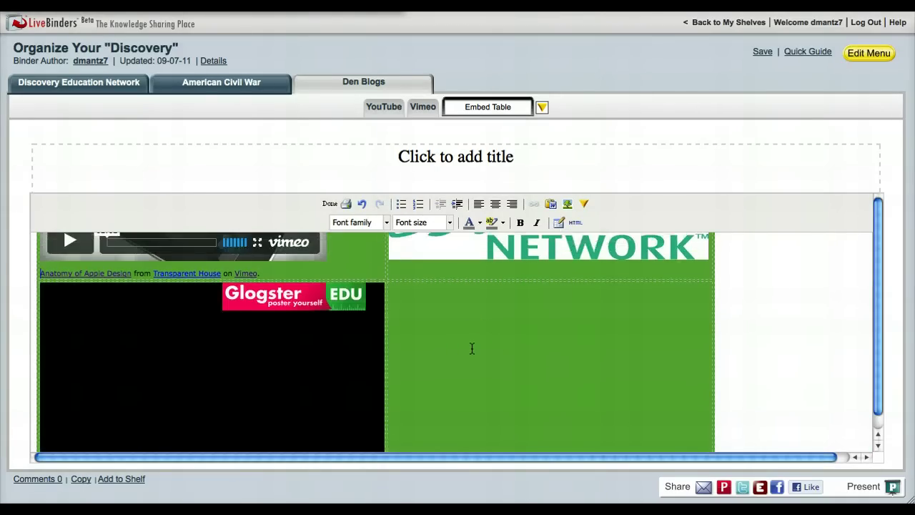
pyautogui.scroll(2, 472, 348)
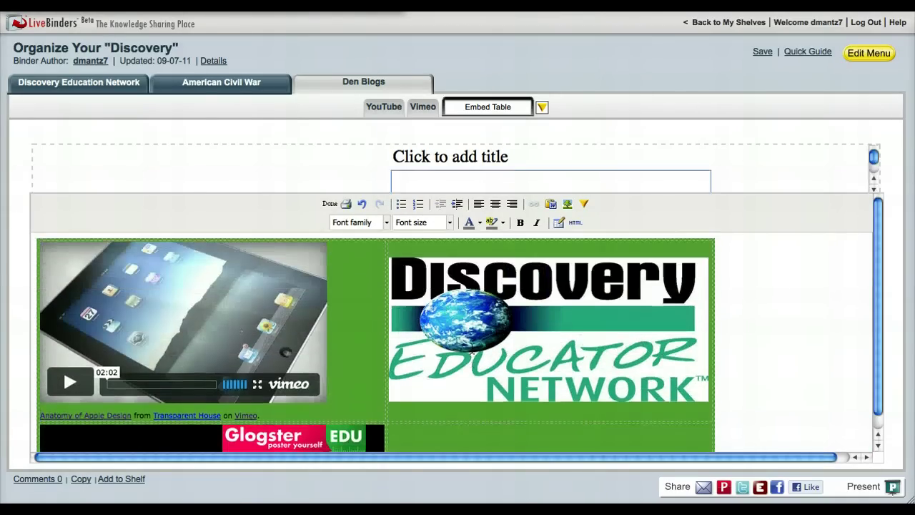
pyautogui.scroll(-8, 472, 348)
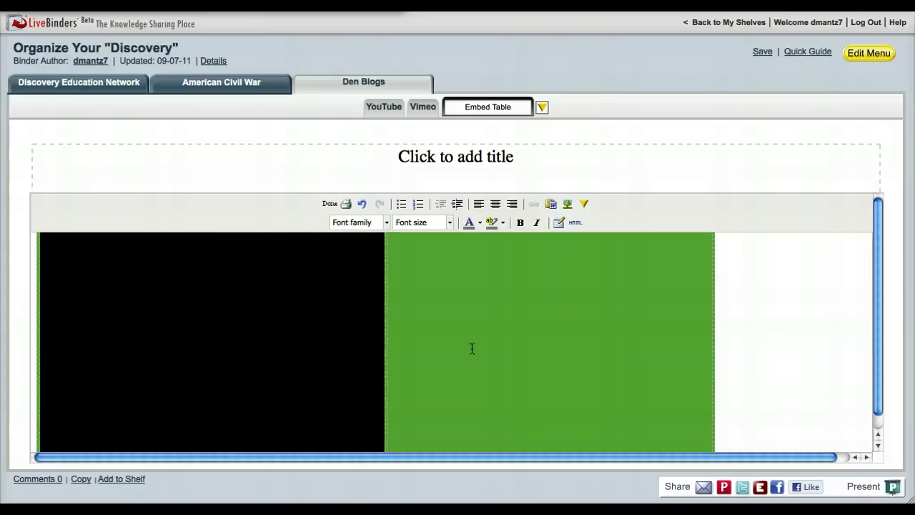
pyautogui.scroll(7, 472, 348)
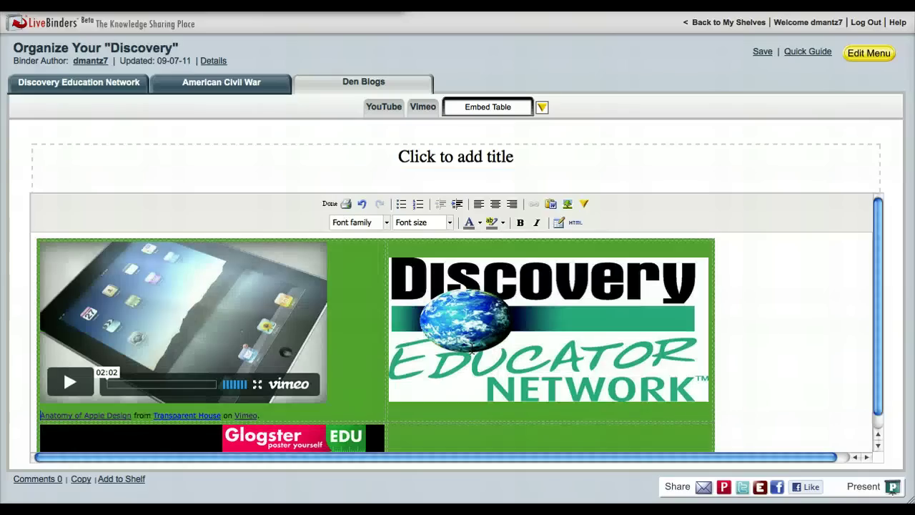
pyautogui.click(330, 203)
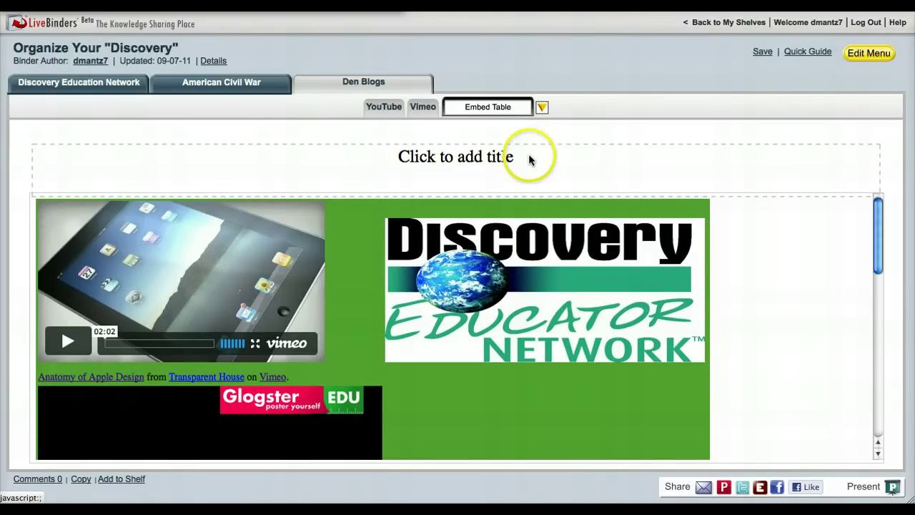
# Open the Embed Table subtab's title placeholder for editing and show the additional formatting tools.
pyautogui.click(422, 114)
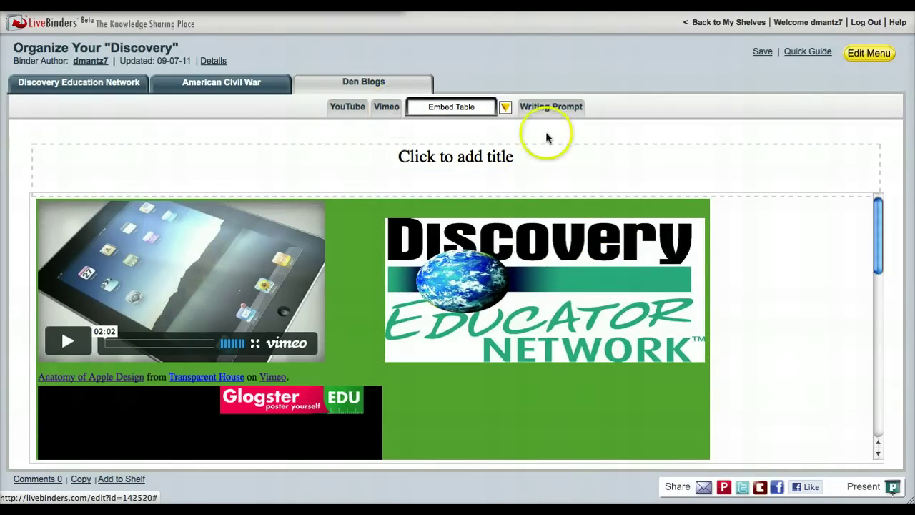
pyautogui.click(510, 156)
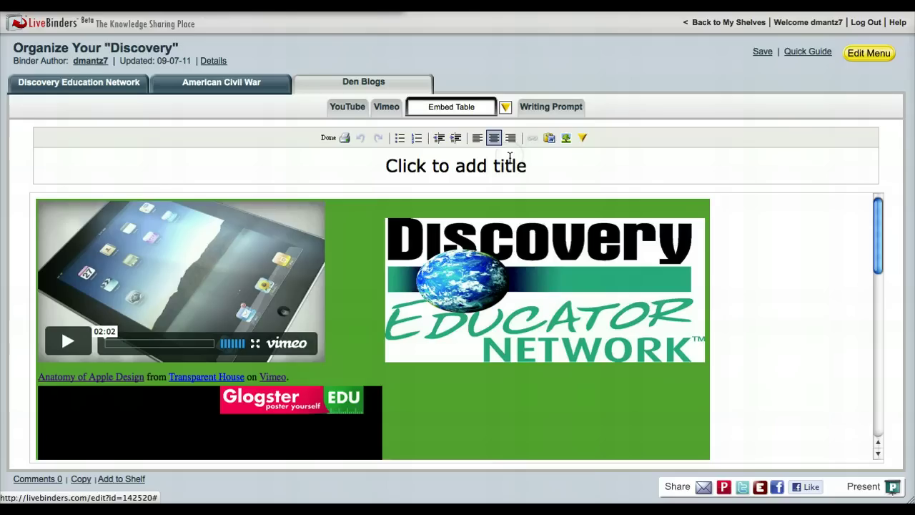
pyautogui.click(582, 137)
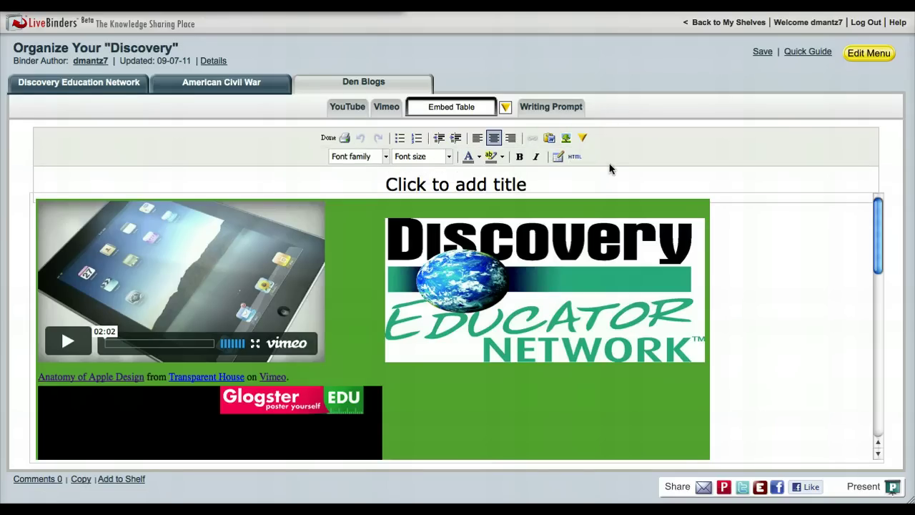
pyautogui.click(604, 154)
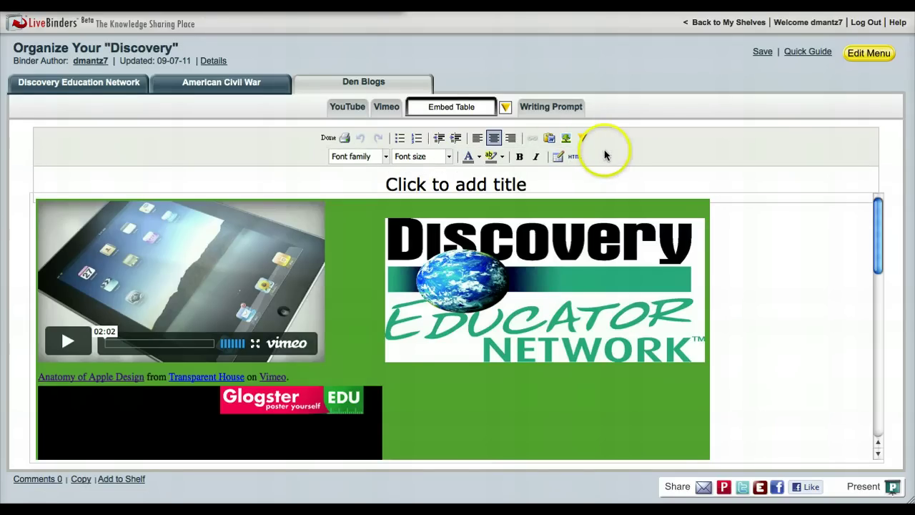